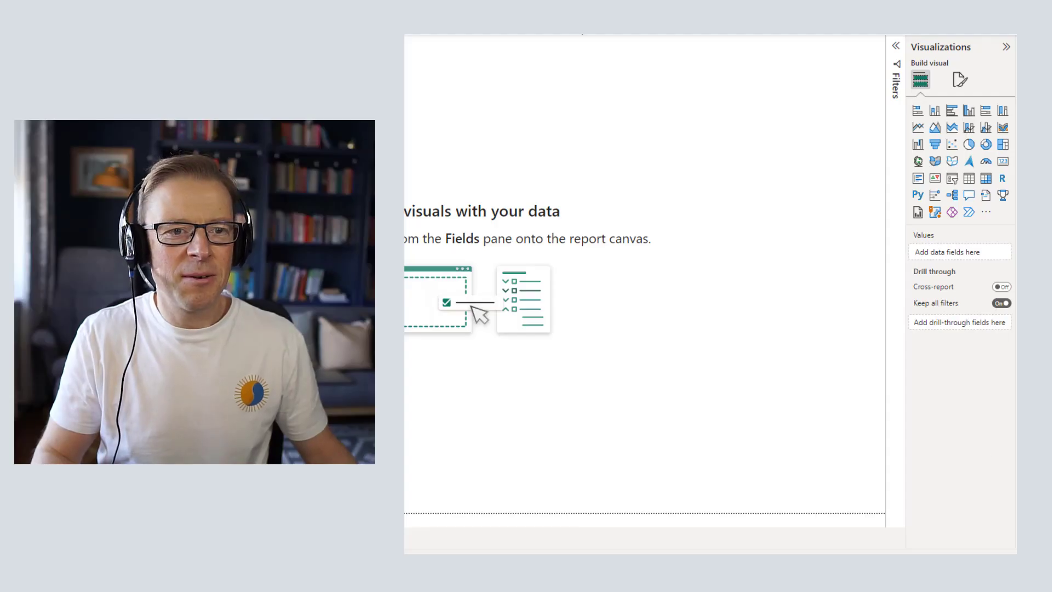
- Add a matrix visual to the report page with Discipline as rows and Department as columns
left_click(990, 184)
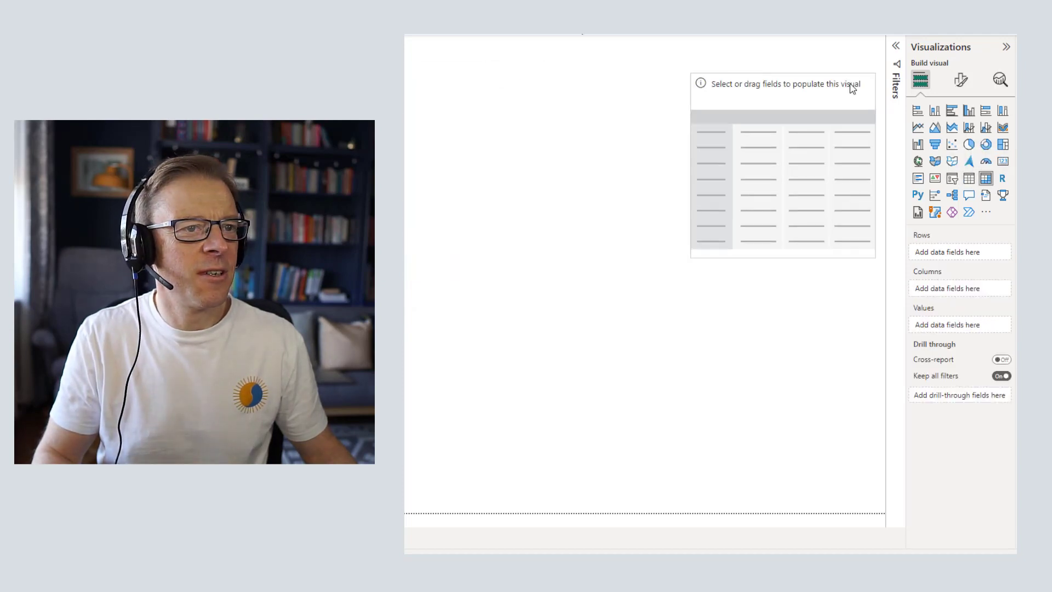
left_click_drag(850, 89, 754, 65)
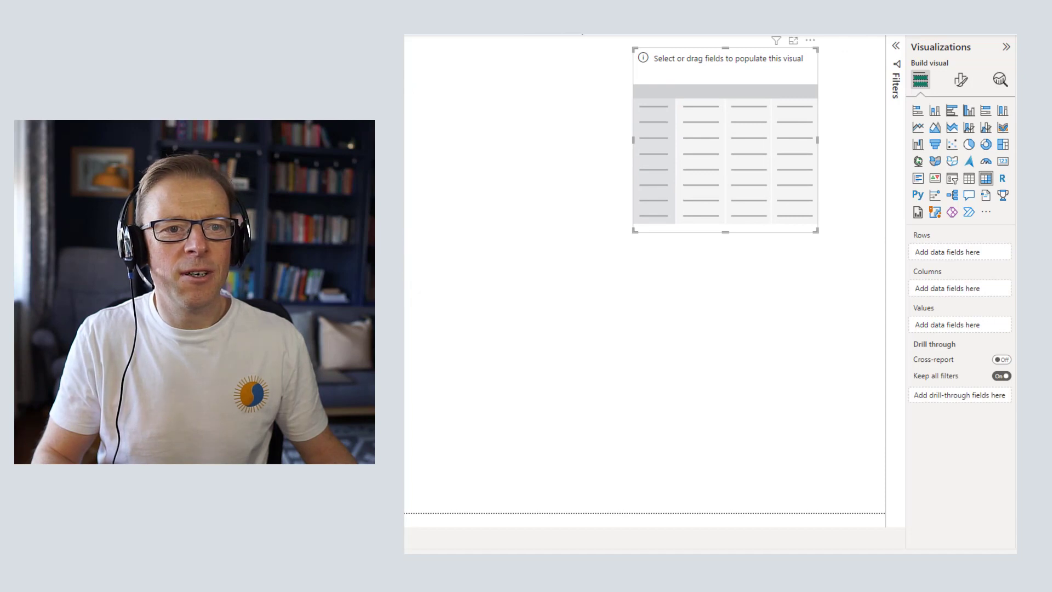
left_click_drag(970, 260, 971, 294)
left_click_drag(1014, 256, 973, 253)
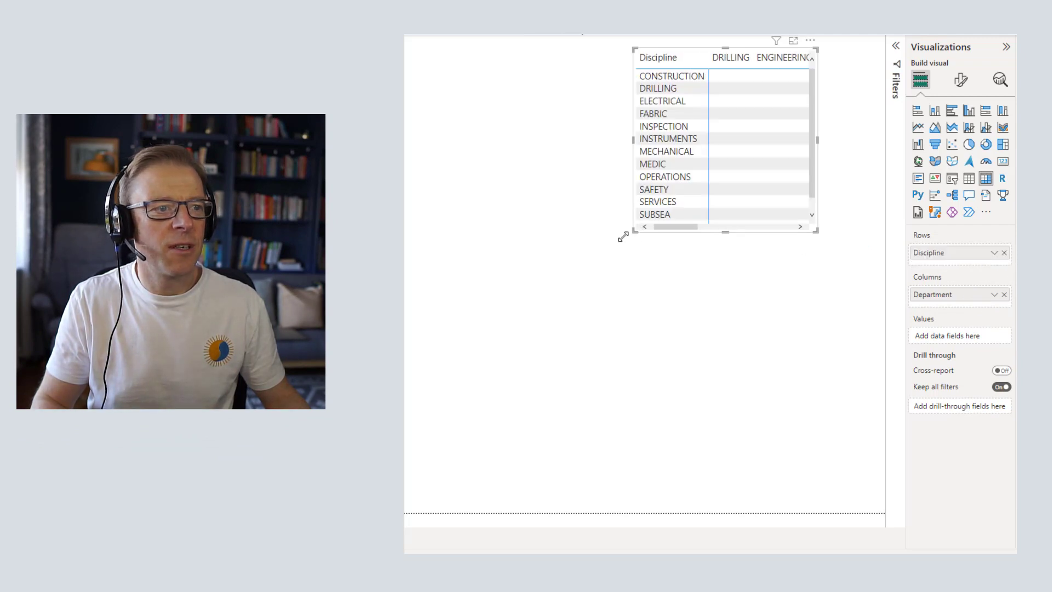
- Enlarge and reposition the matrix to fit all its columns, and add Work Order (Count) as its values
left_click_drag(623, 237, 417, 265)
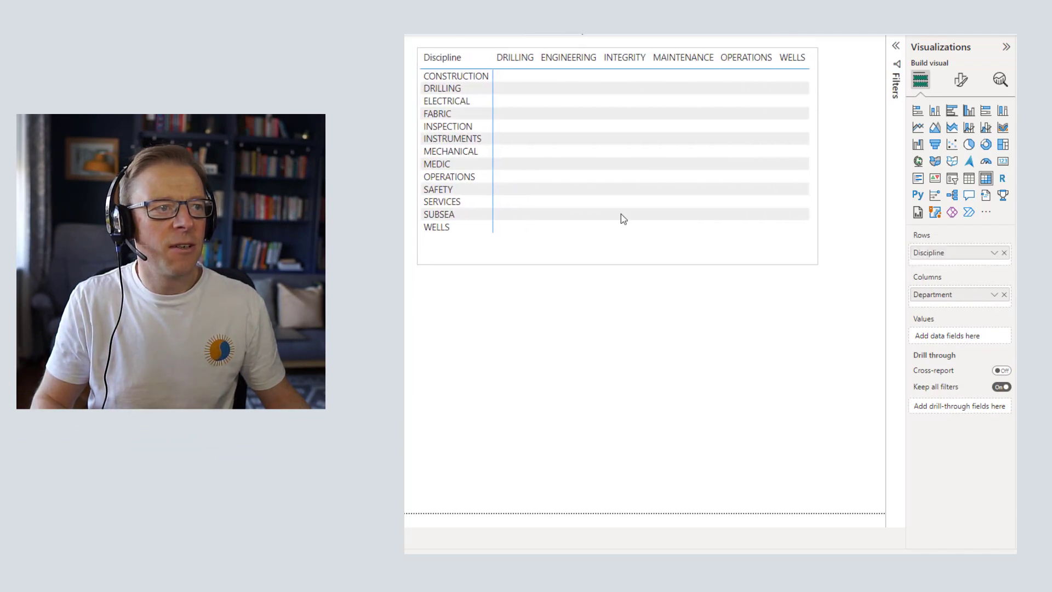
left_click_drag(813, 44, 867, 53)
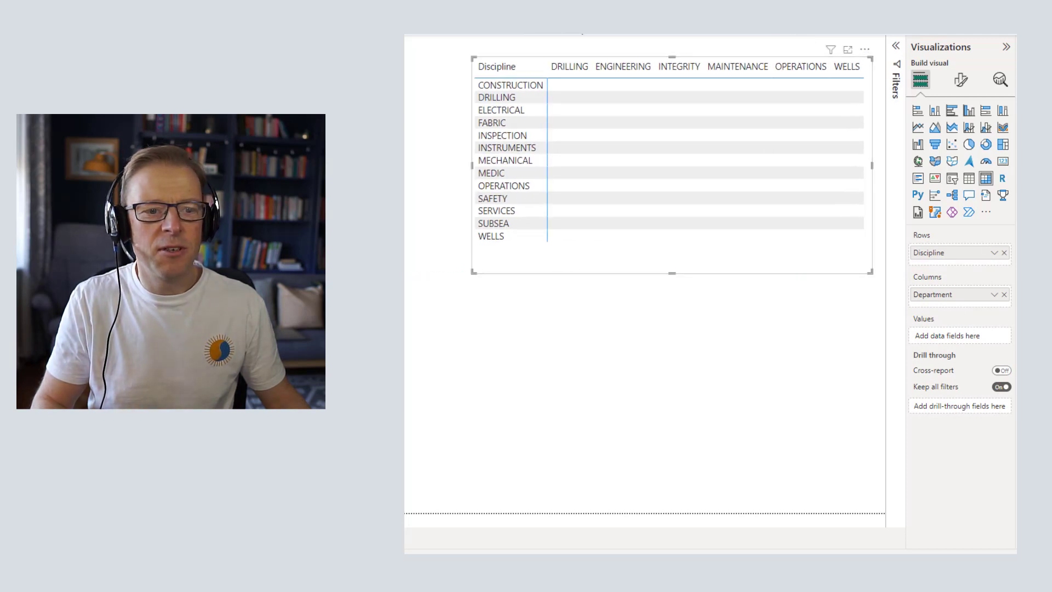
left_click_drag(1014, 350, 968, 342)
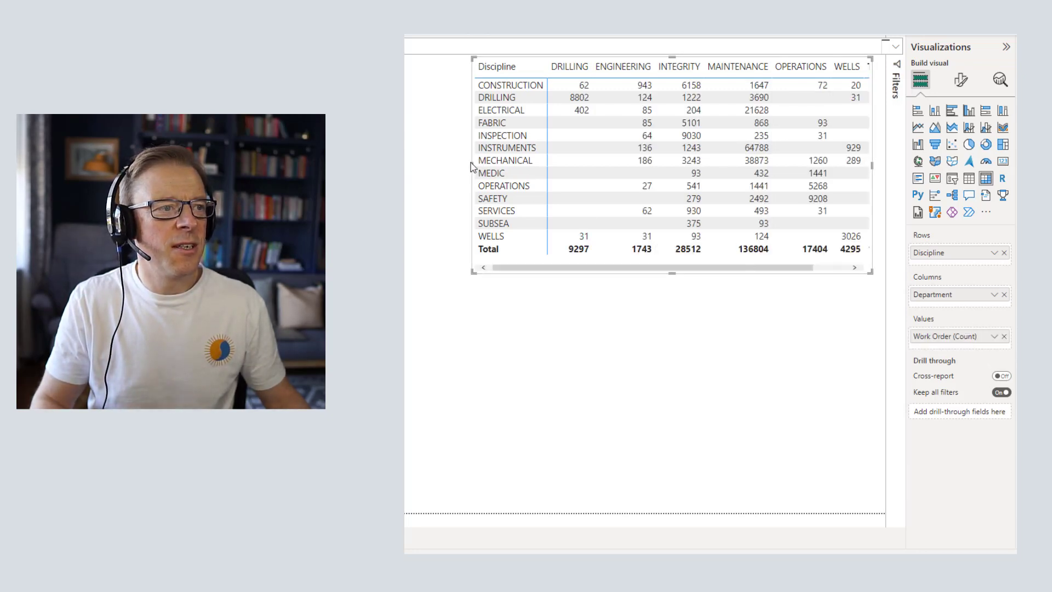
left_click_drag(471, 165, 427, 176)
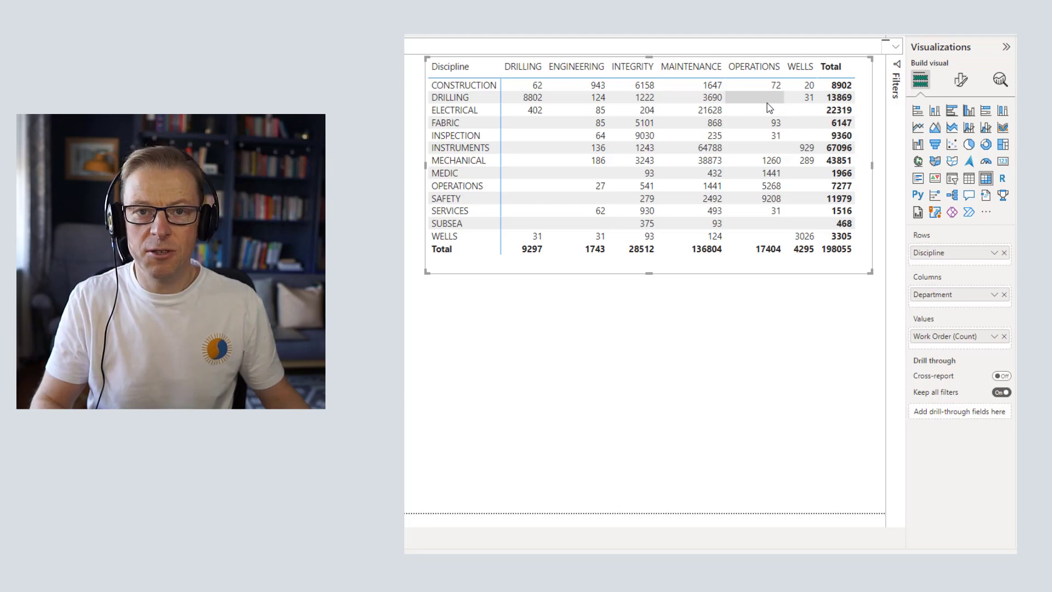
- Apply gradient background color conditional formatting to the Work Order (Count) values, from lowest to highest value
left_click(995, 336)
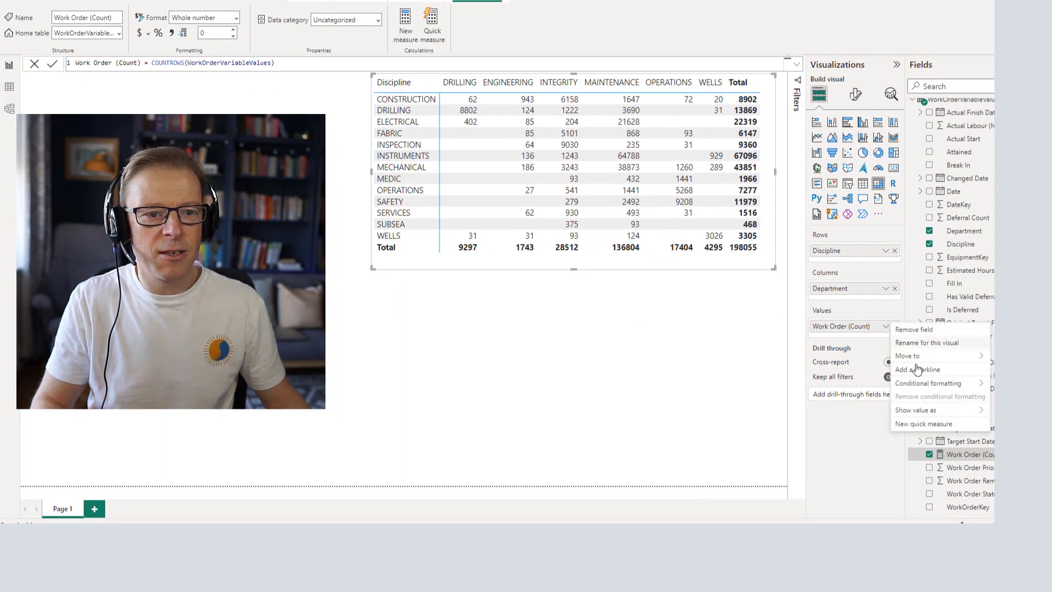
mouse_move(932, 383)
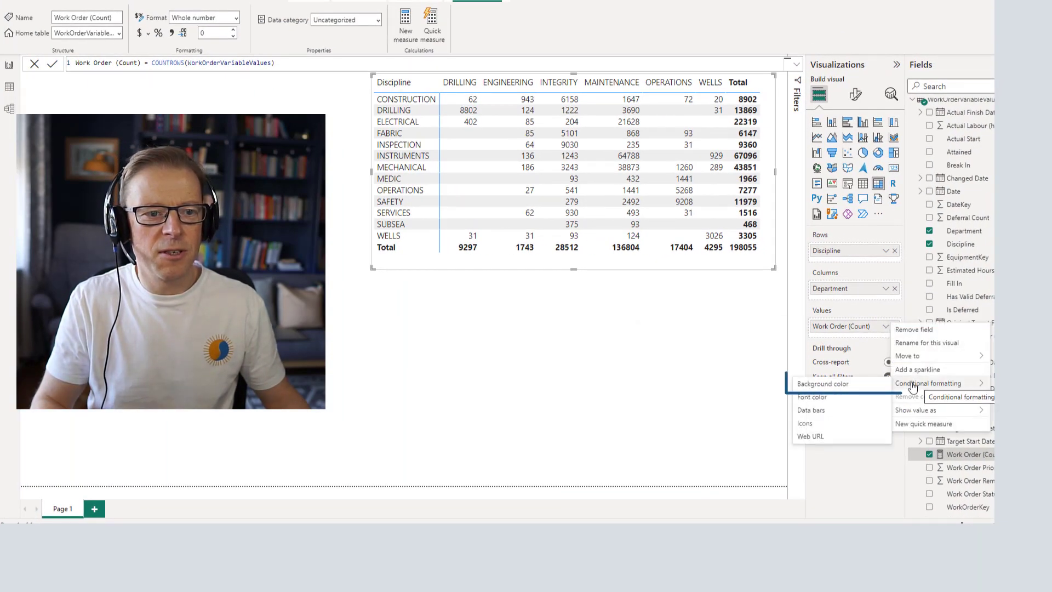
left_click(832, 385)
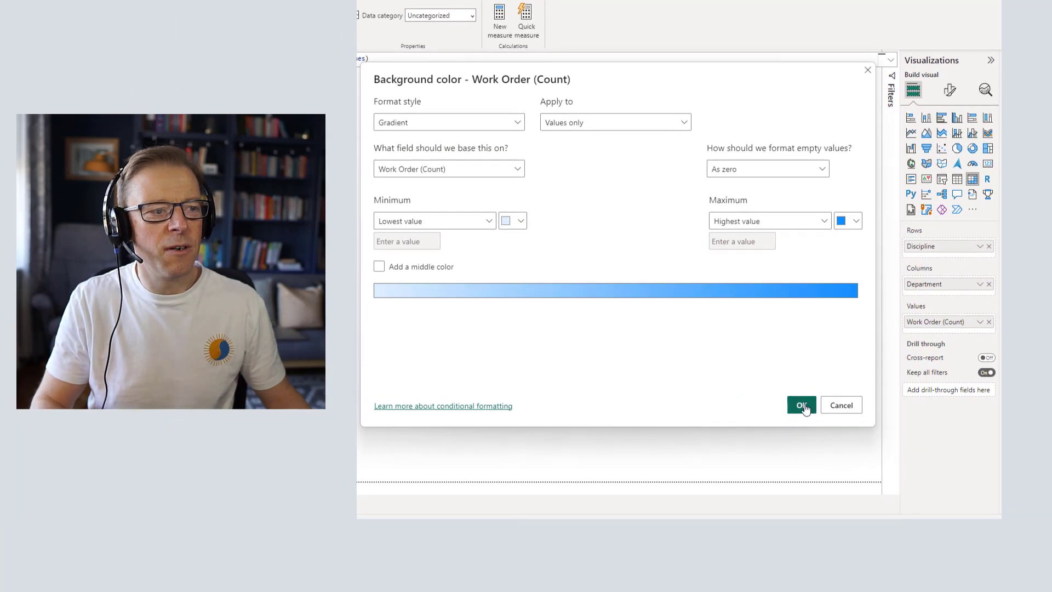
left_click(802, 406)
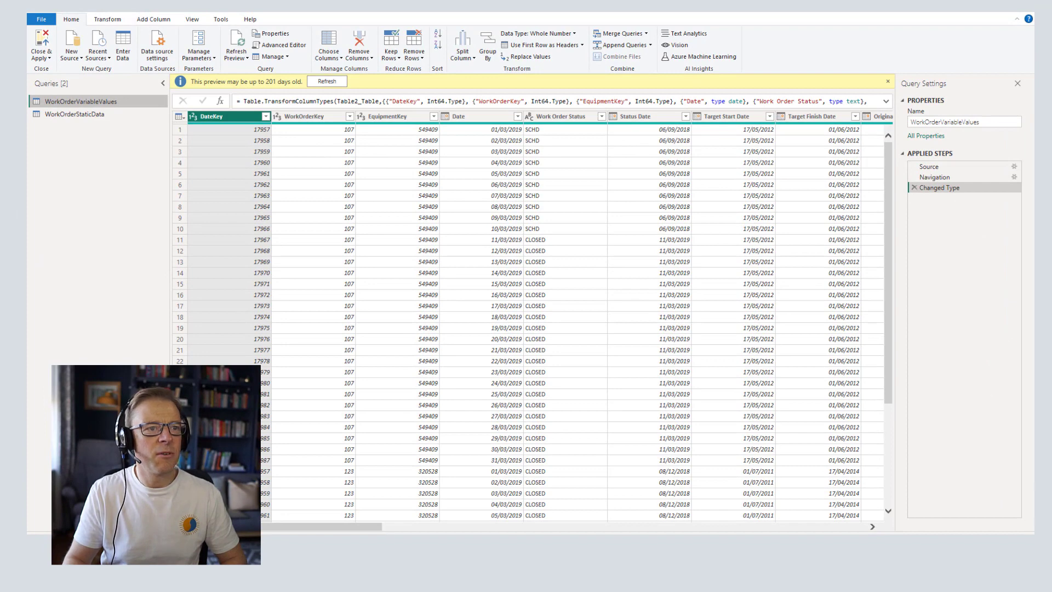
- In the WorkOrderVariableValues query, capitalize each word in the Department and Discipline columns and apply the changes to the report
left_click_drag(338, 527, 633, 530)
left_click(461, 122)
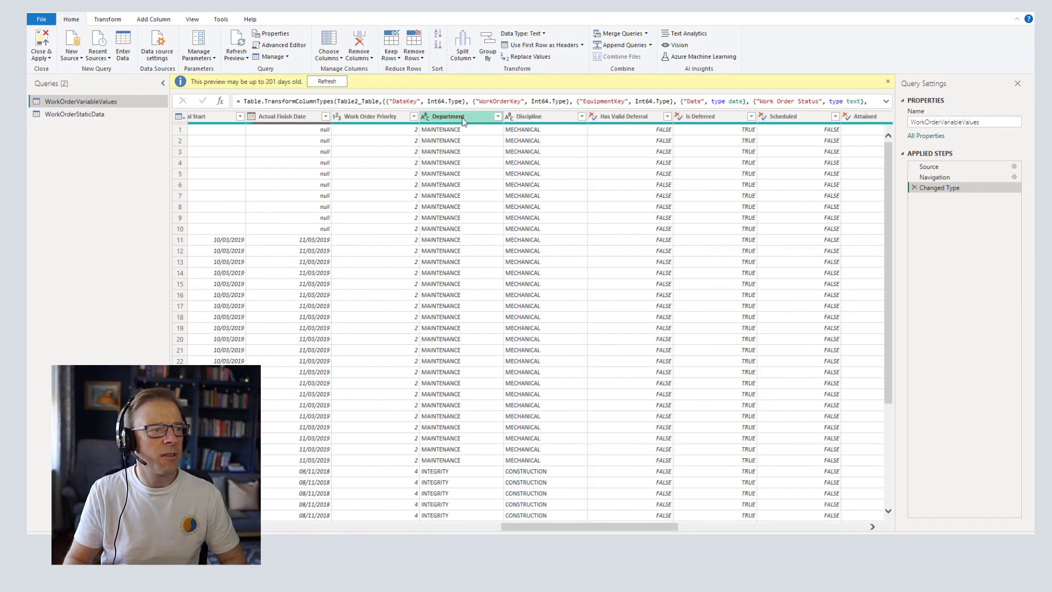
left_click(527, 121, "ctrl")
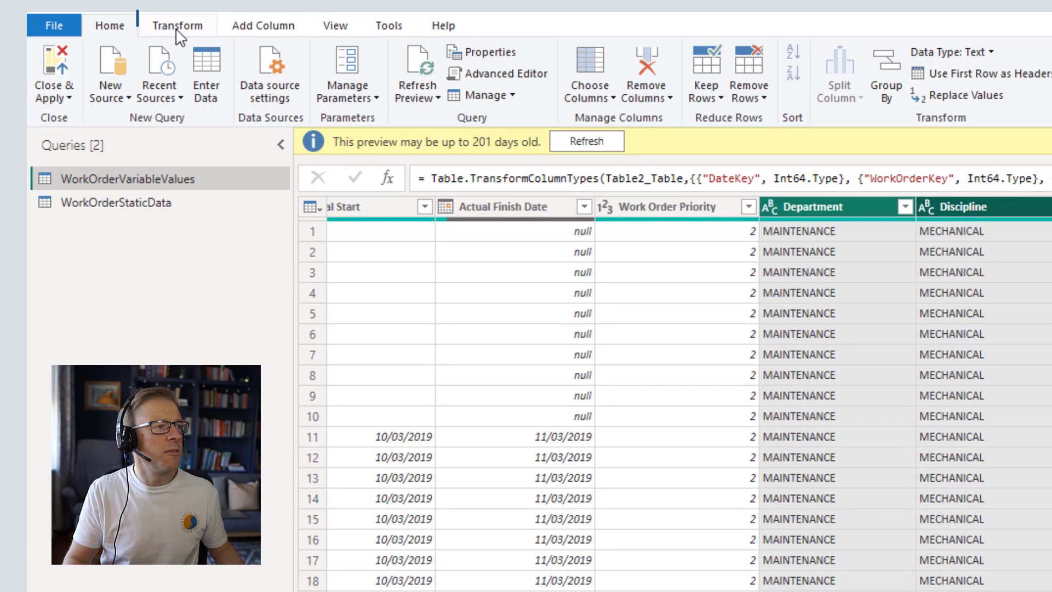
left_click(108, 20)
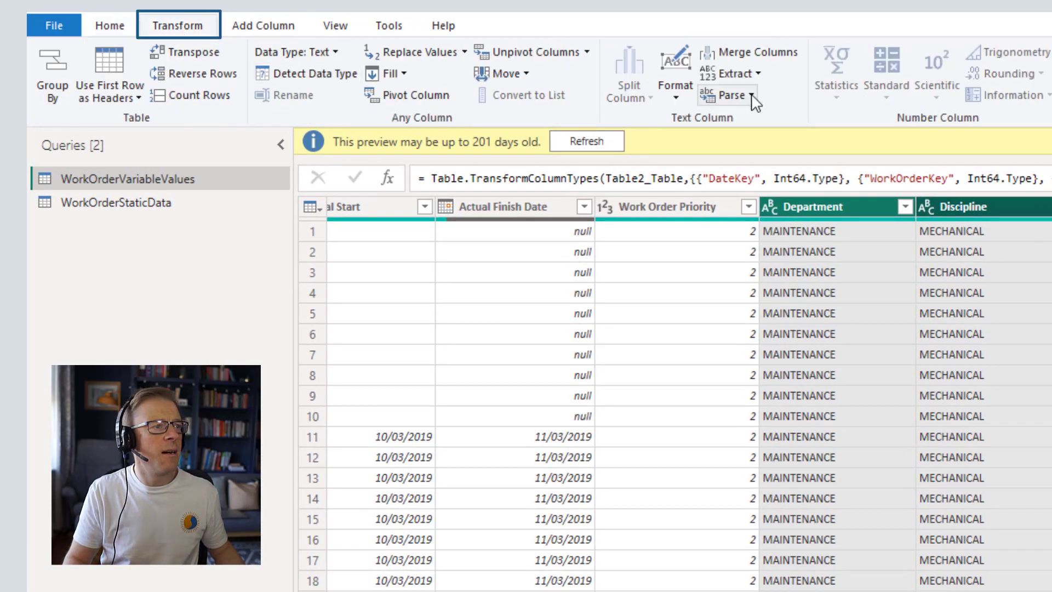
left_click(678, 93)
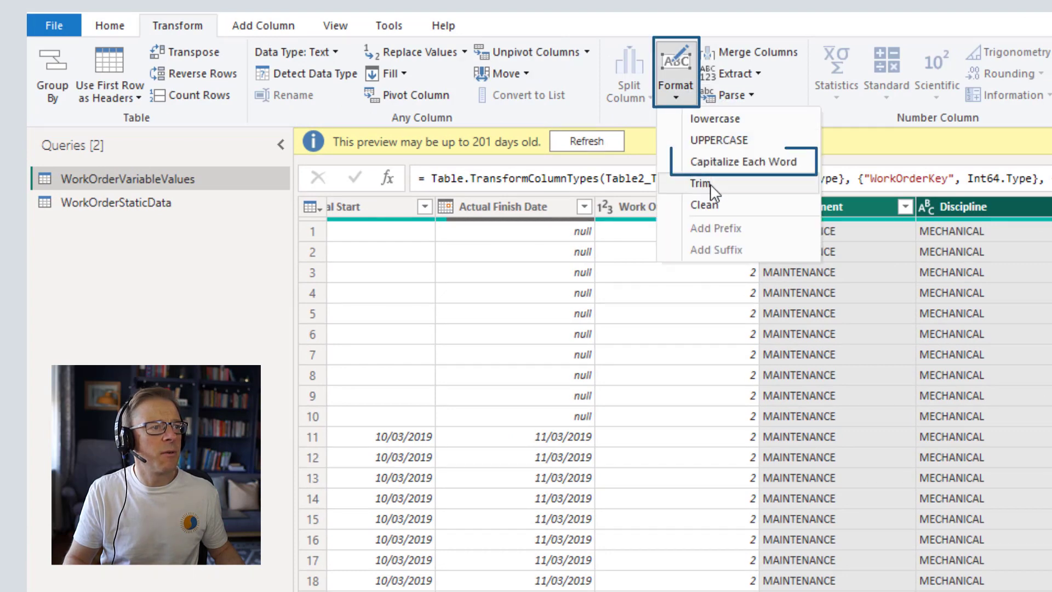
left_click(747, 163)
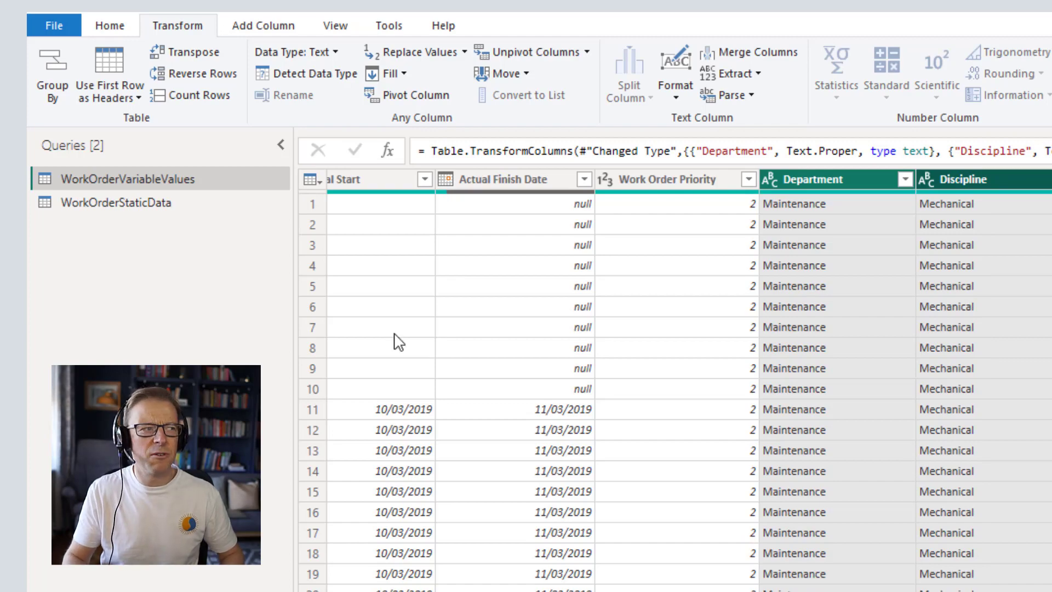
key("alt+h")
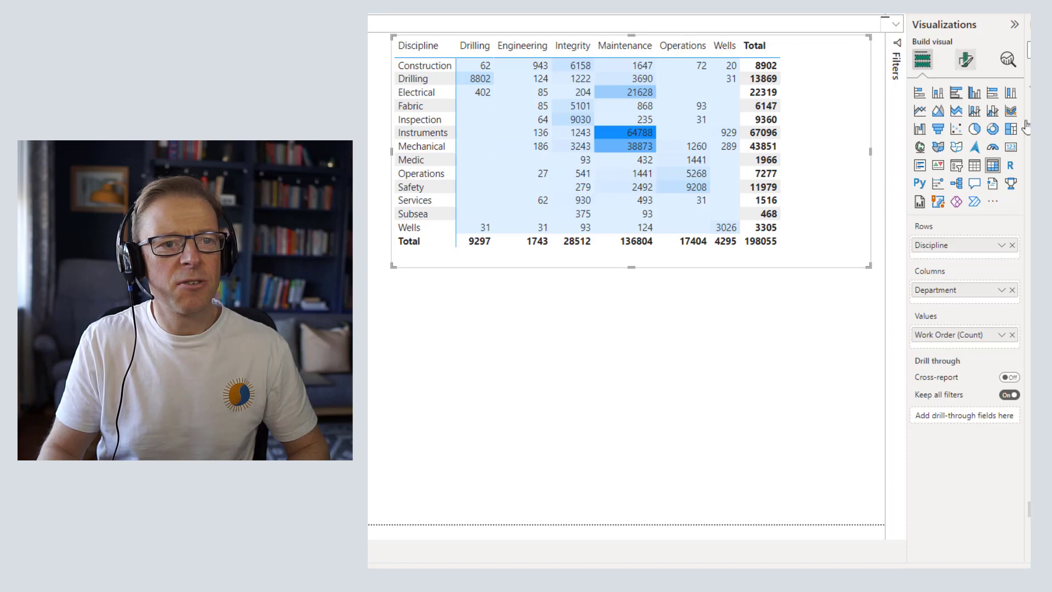
- Sort the matrix by Work Order (Count)
left_click(863, 26)
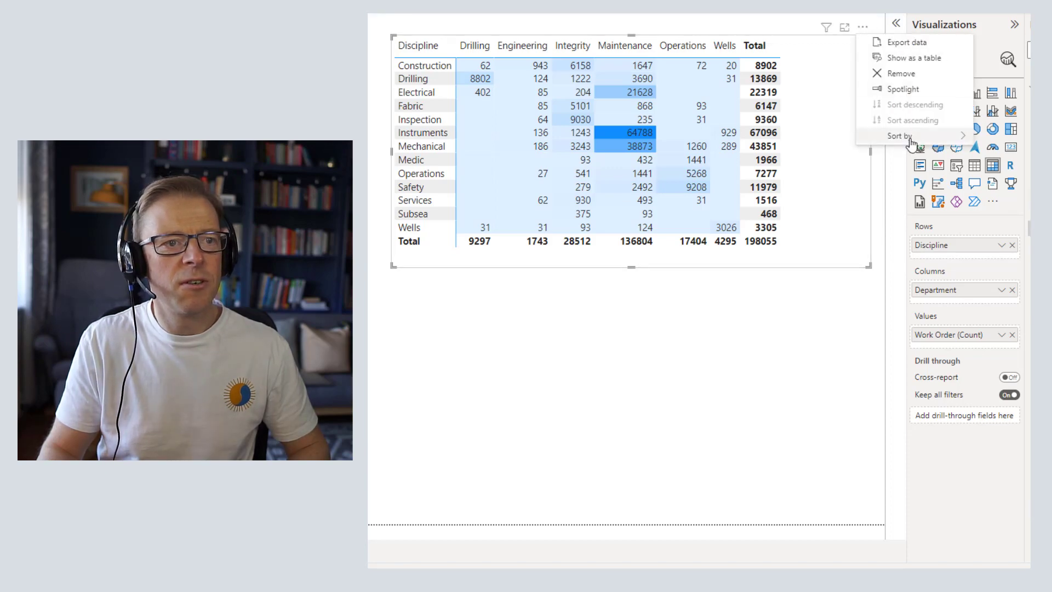
mouse_move(913, 143)
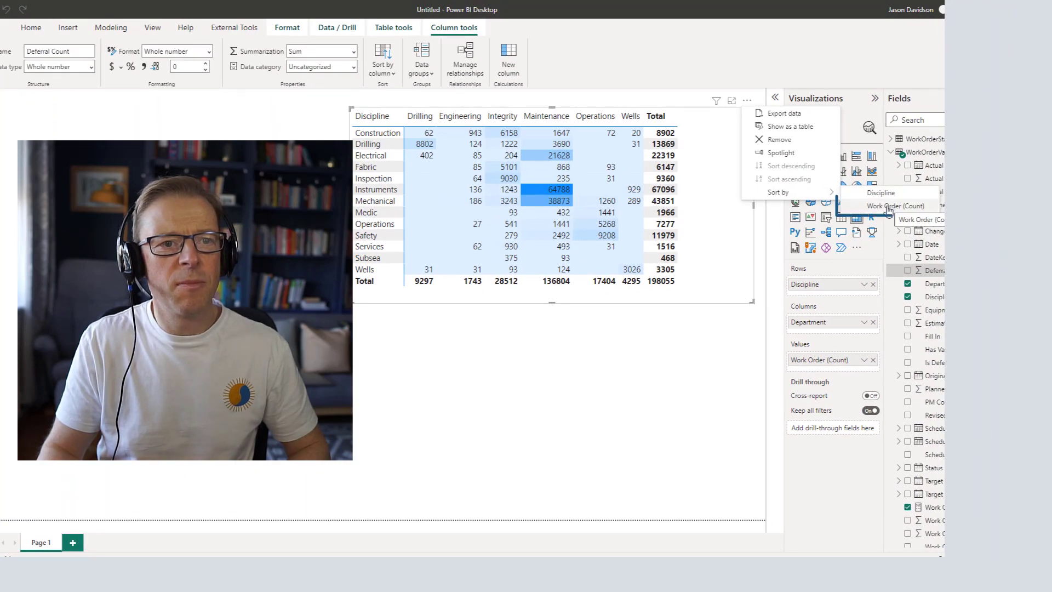
left_click(889, 208)
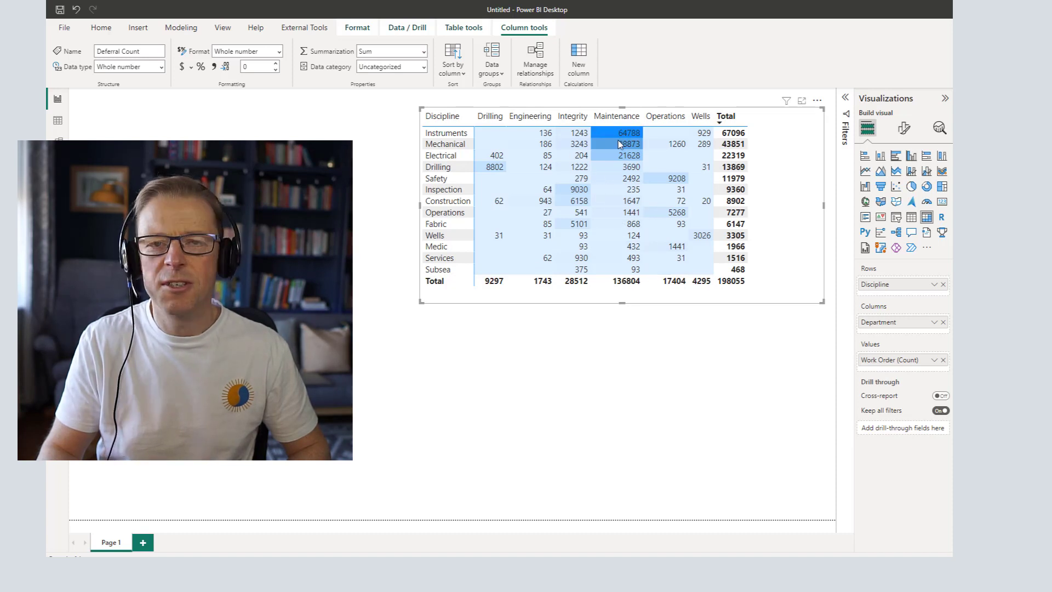
mouse_move(618, 141)
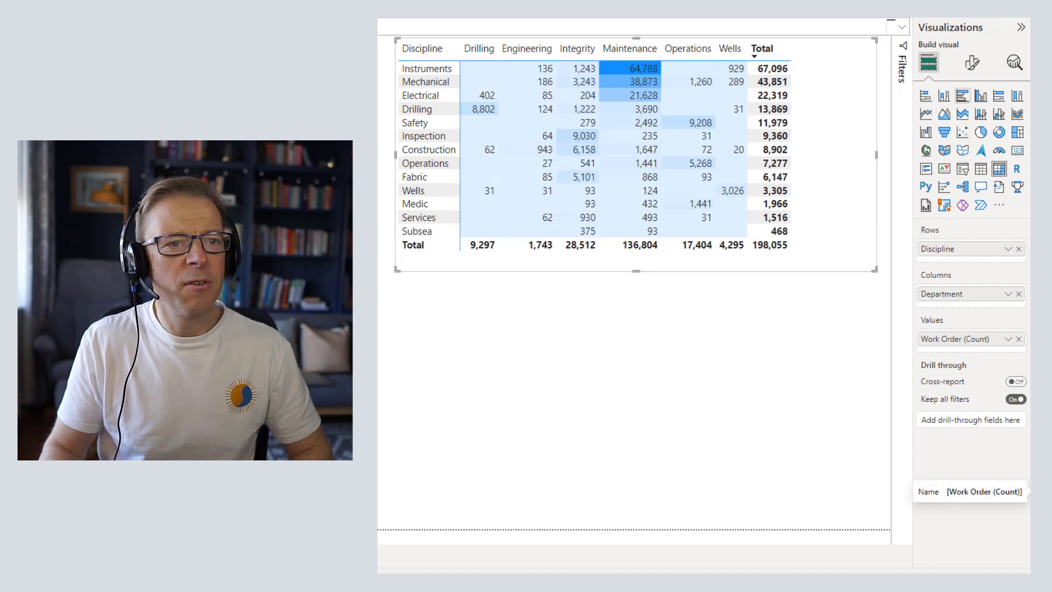
- Apply the Minimal style preset to the matrix and increase its height to fit all rows
left_click(973, 64)
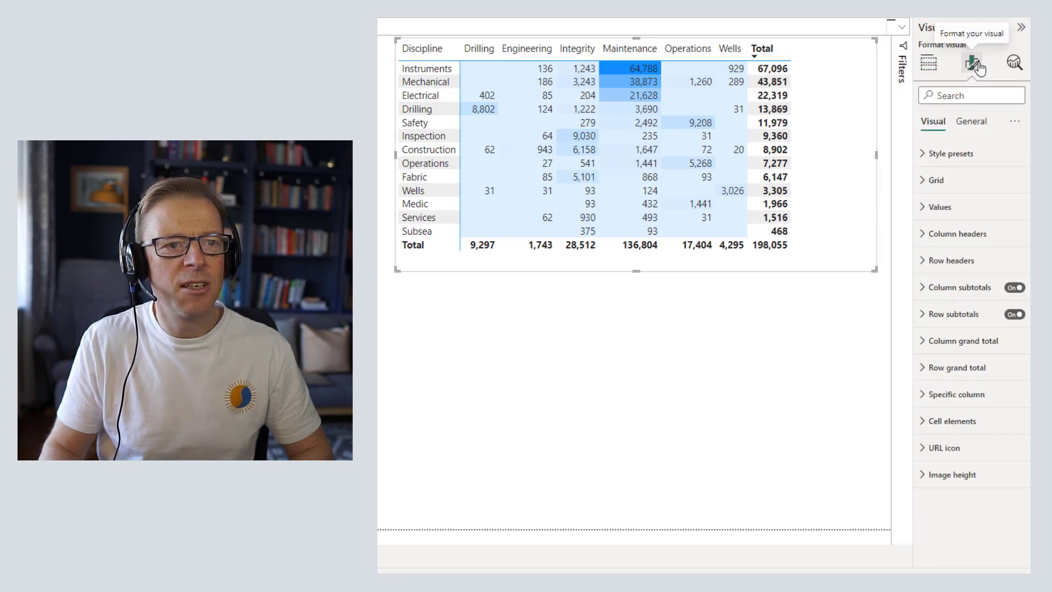
left_click(944, 159)
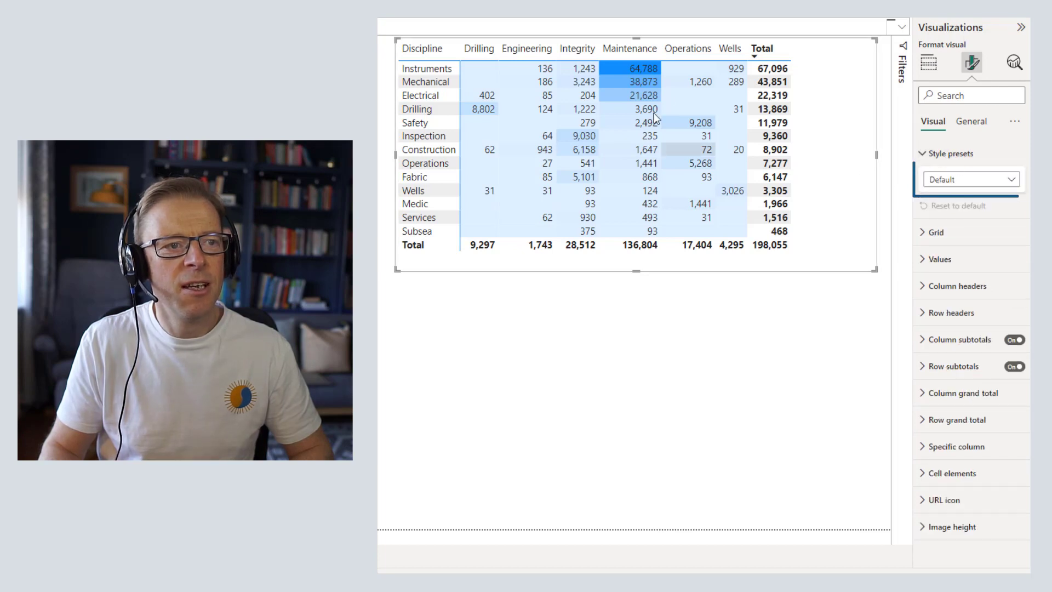
left_click(960, 182)
left_click(963, 184)
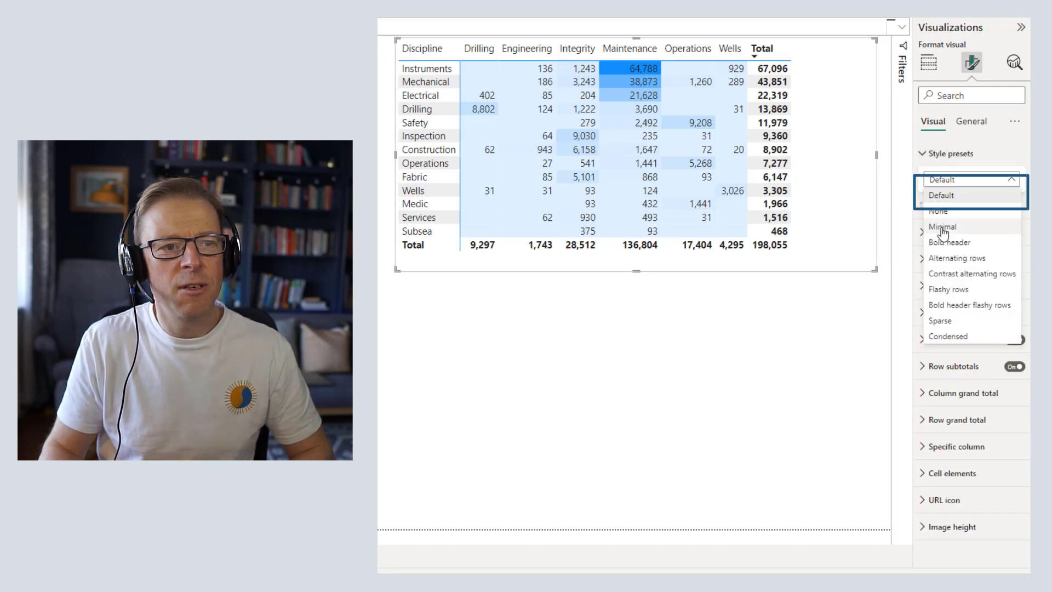
left_click(948, 223)
left_click_drag(642, 280, 644, 322)
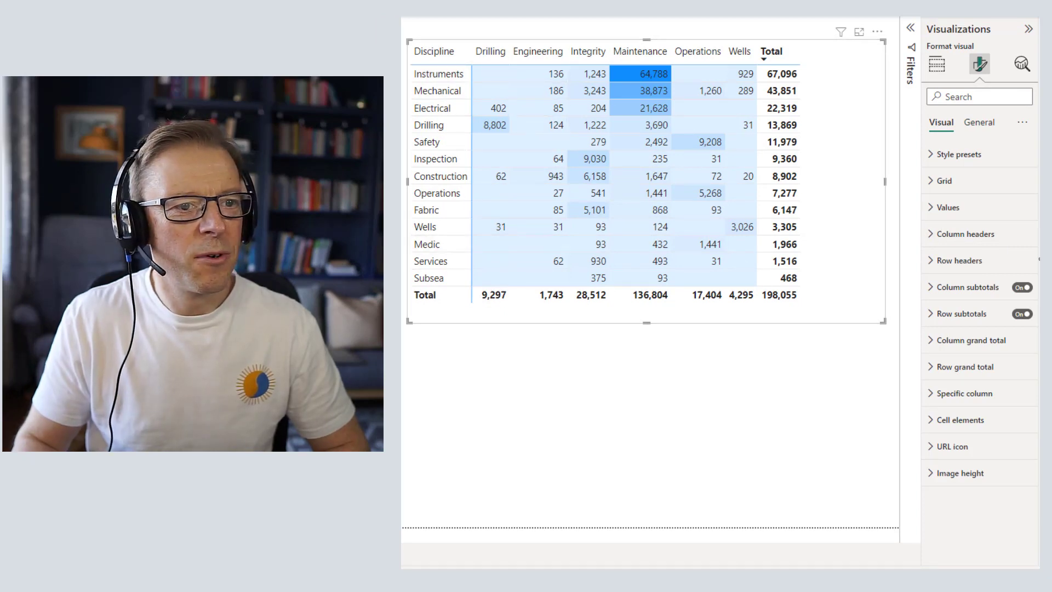
- Set the border color in the matrix's grid formatting to grey
left_click(945, 183)
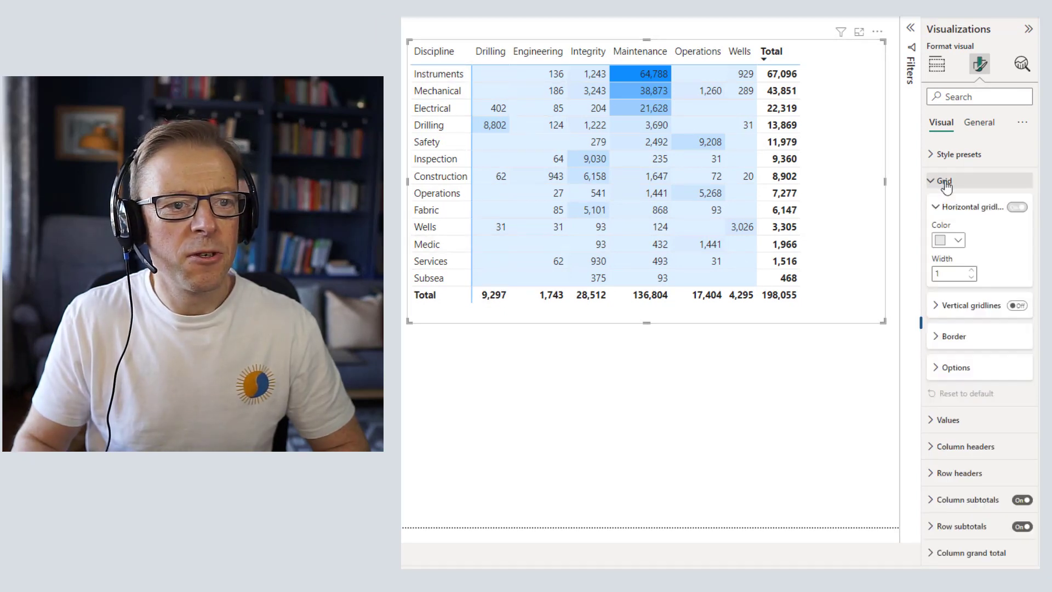
left_click(951, 337)
left_click(959, 480)
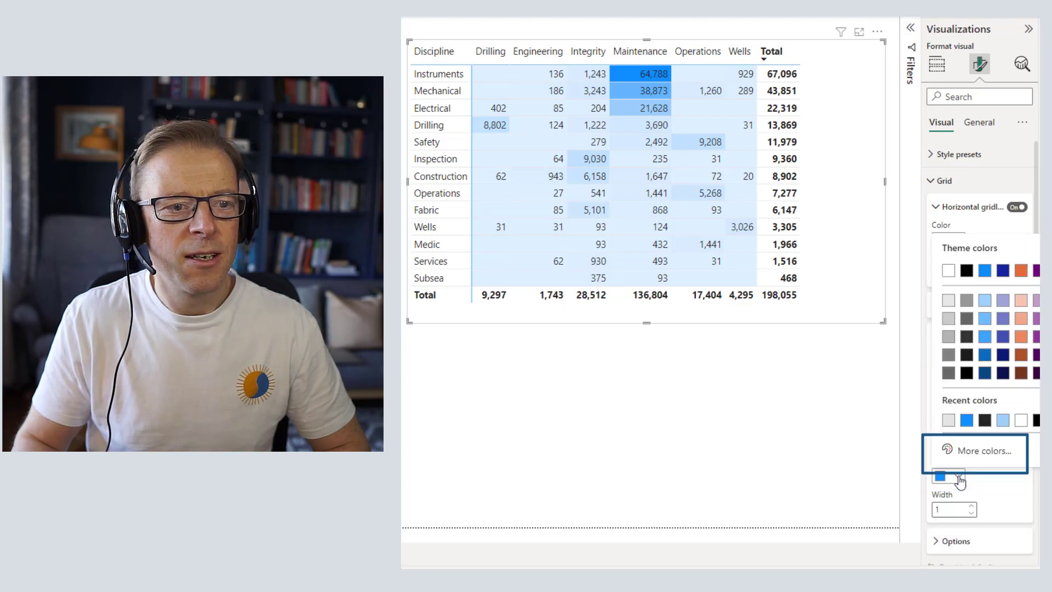
left_click(946, 313)
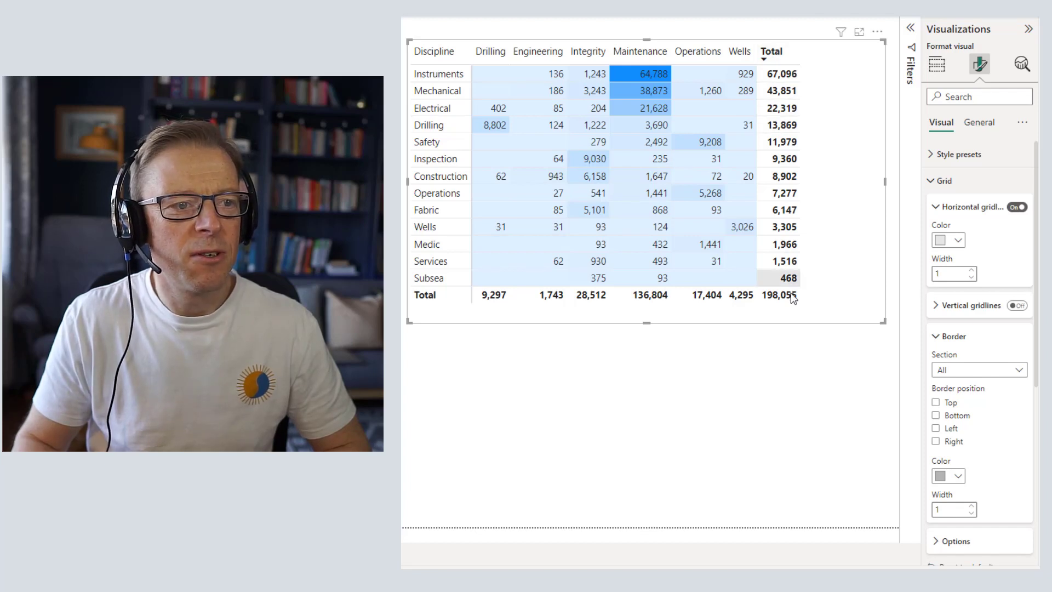
left_click(937, 182)
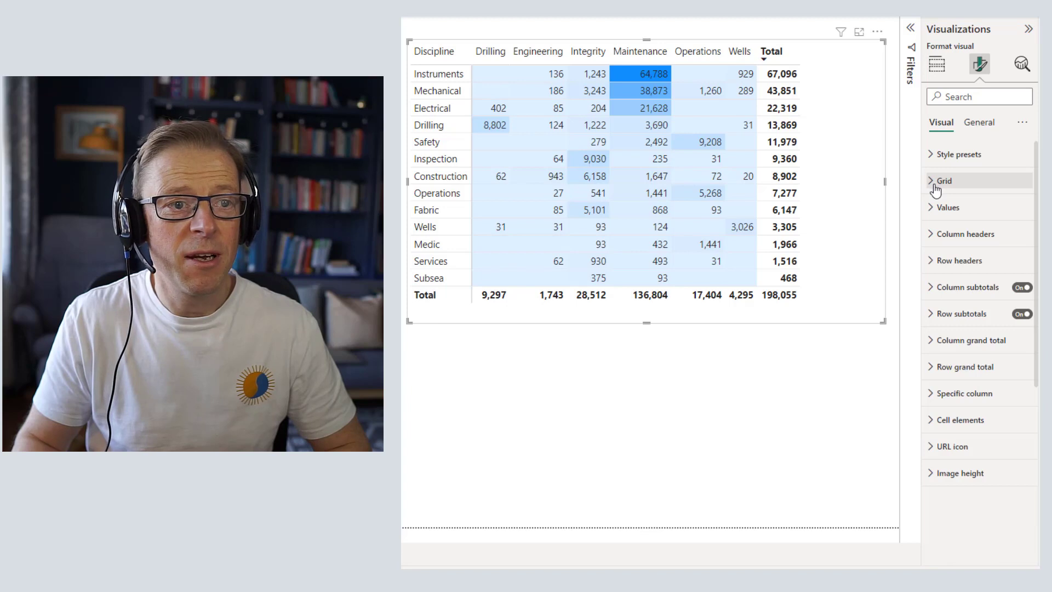
- Turn off the matrix's column and row subtotals and deselect the matrix
left_click(1022, 288)
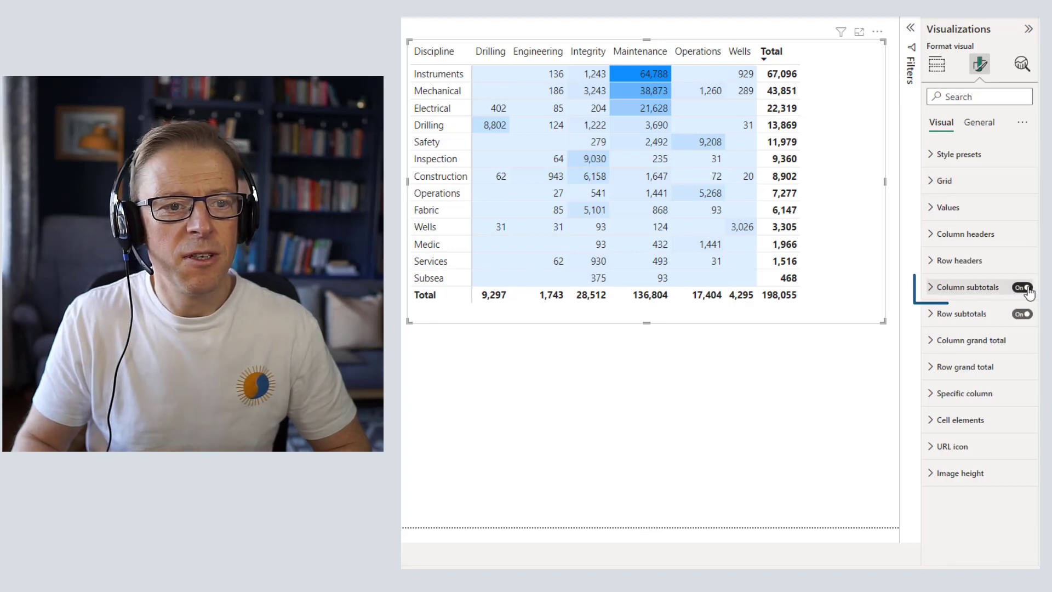
left_click(1023, 314)
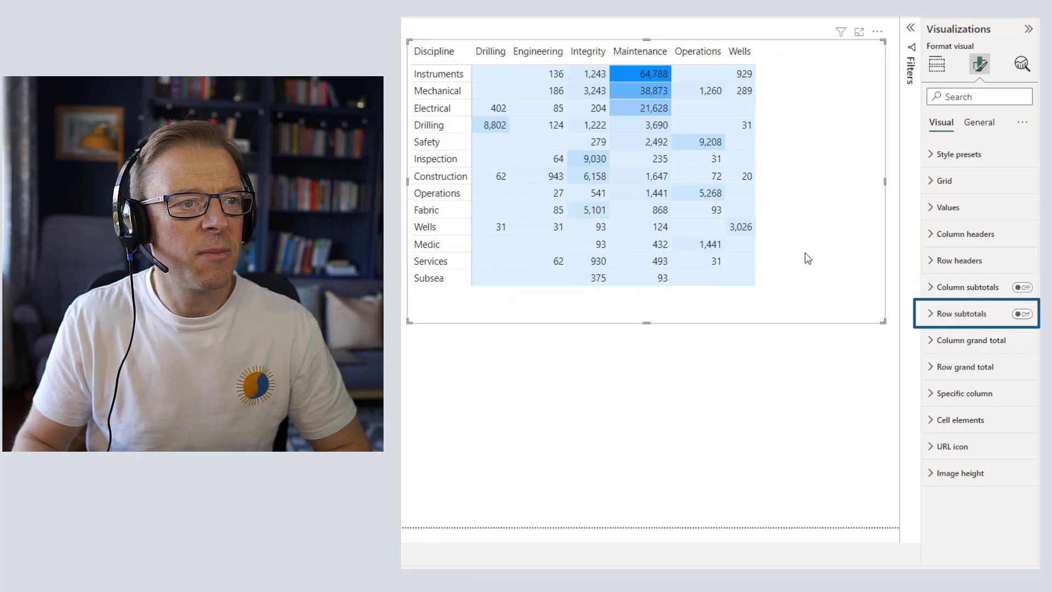
left_click(601, 375)
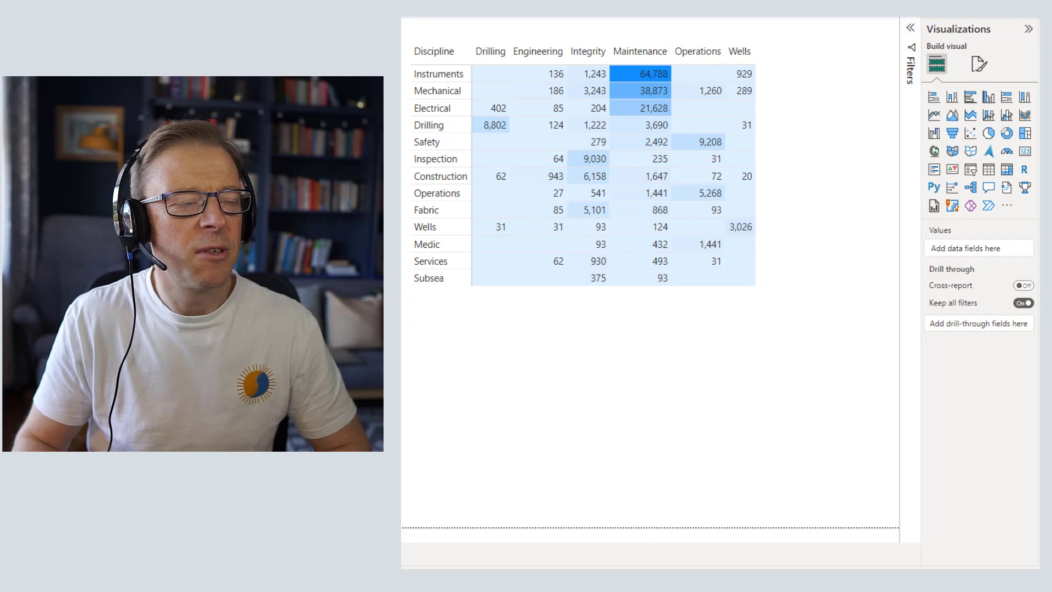
- Set the report page's canvas background to the lightest grey theme color with 0% transparency
left_click(981, 65)
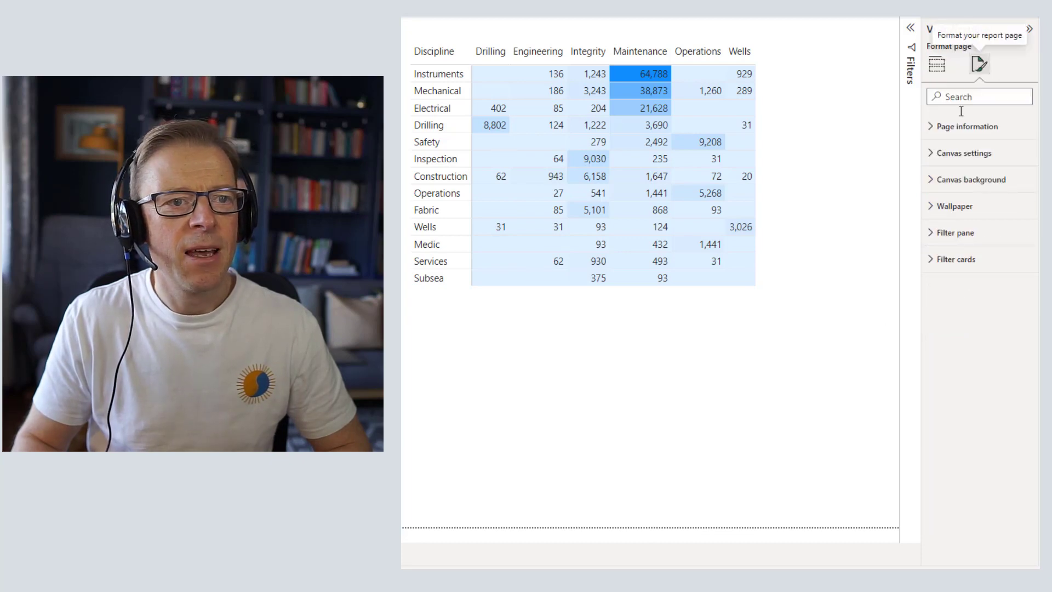
left_click(961, 179)
left_click(955, 219)
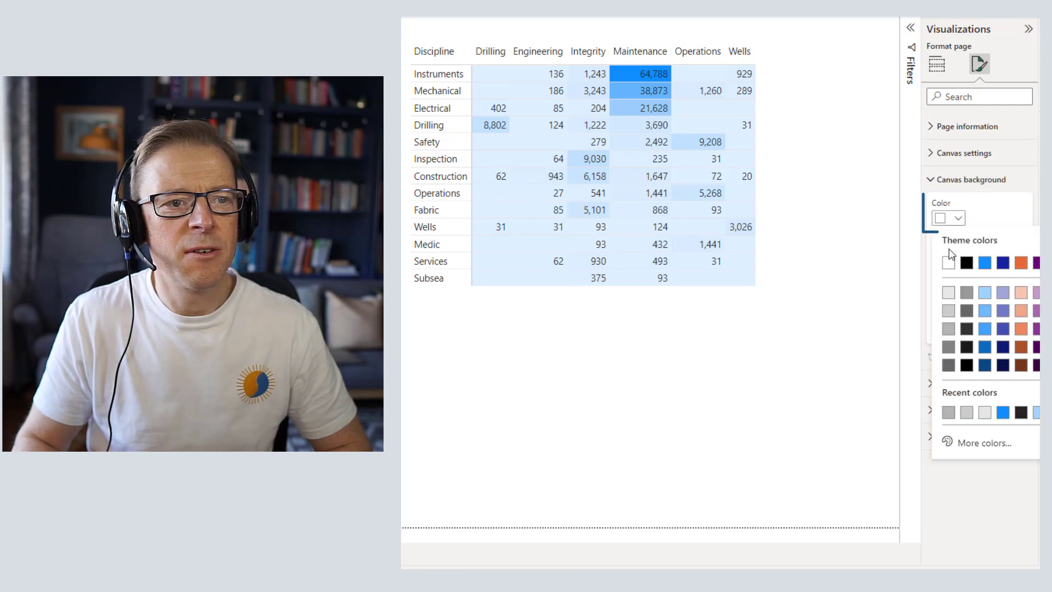
left_click(948, 293)
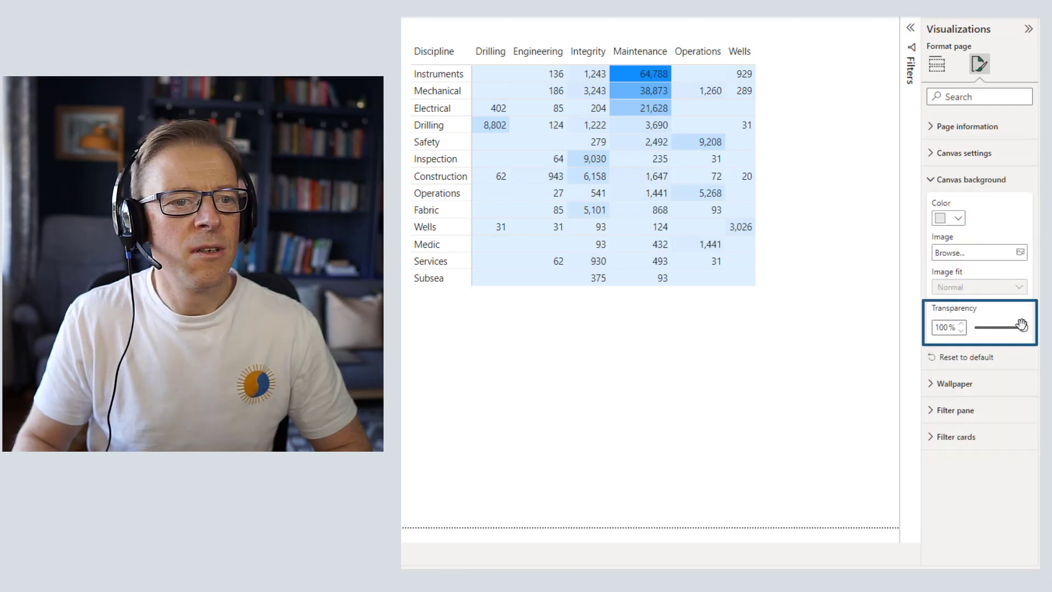
left_click_drag(1023, 327, 960, 329)
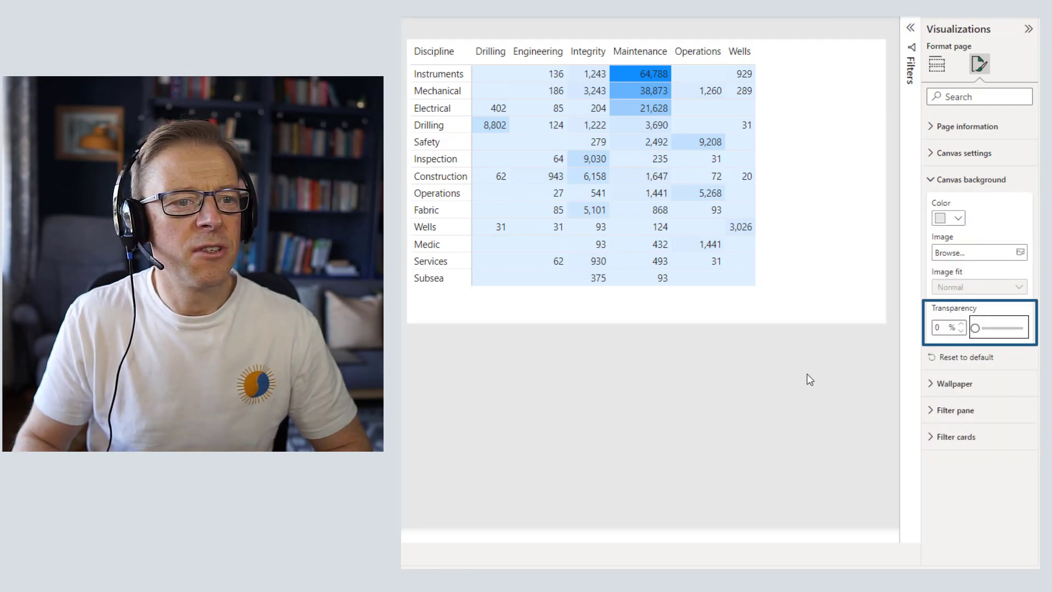
left_click(807, 376)
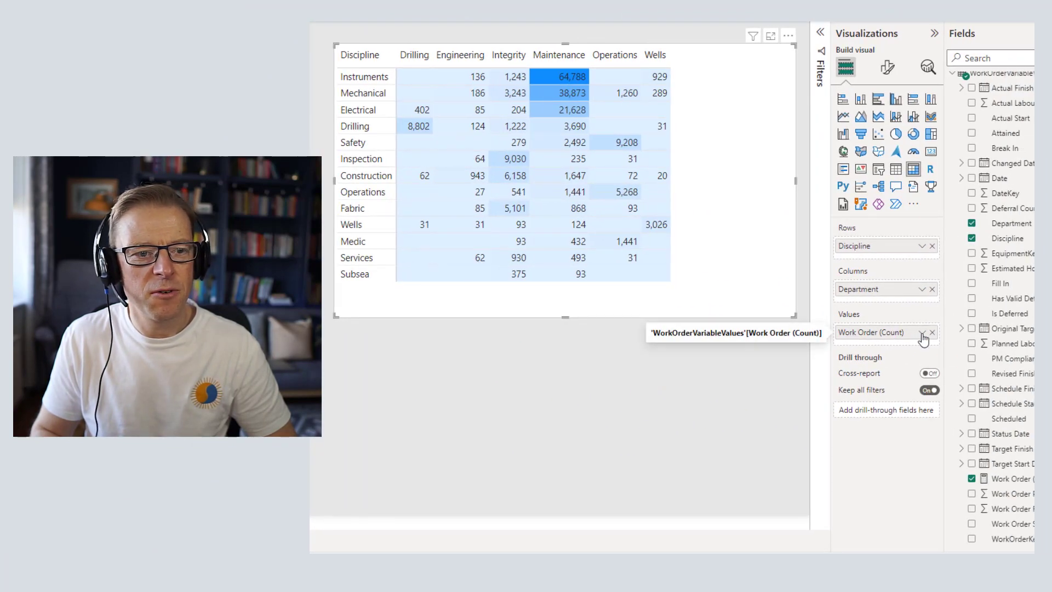
left_click(922, 332)
mouse_move(971, 399)
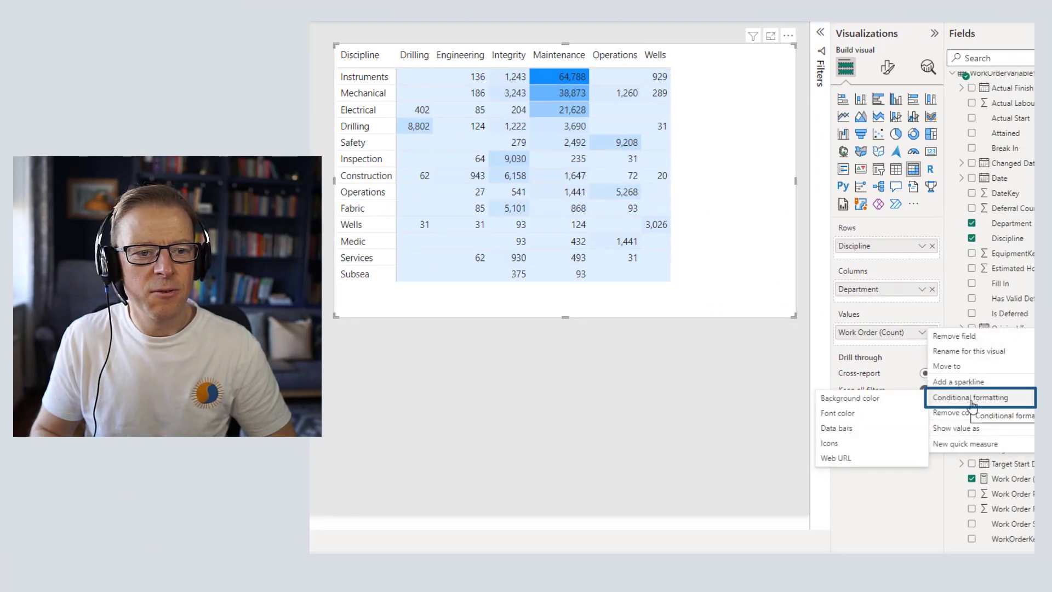
left_click(850, 398)
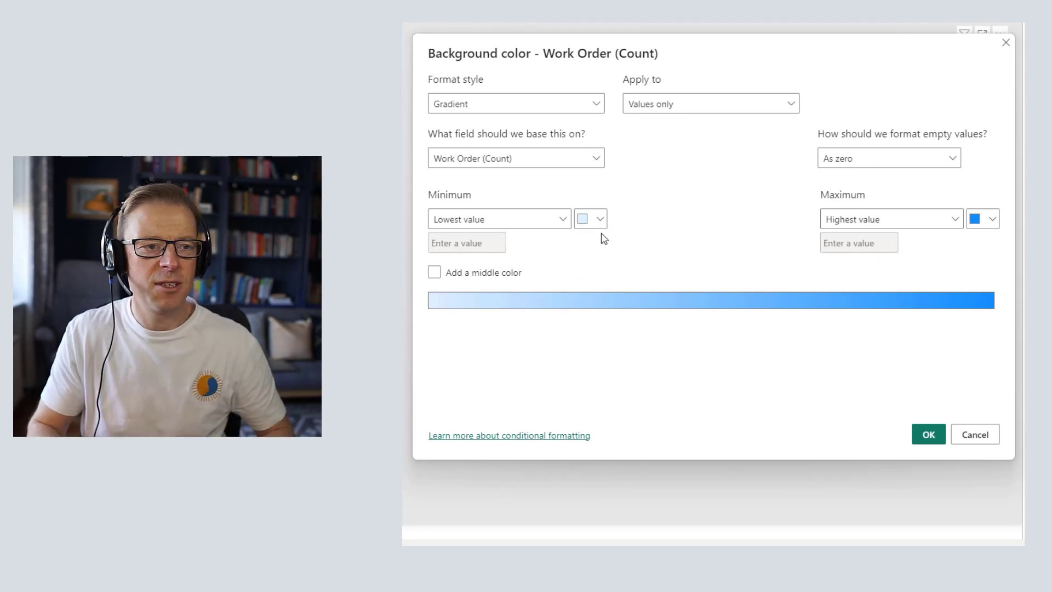
left_click(993, 222)
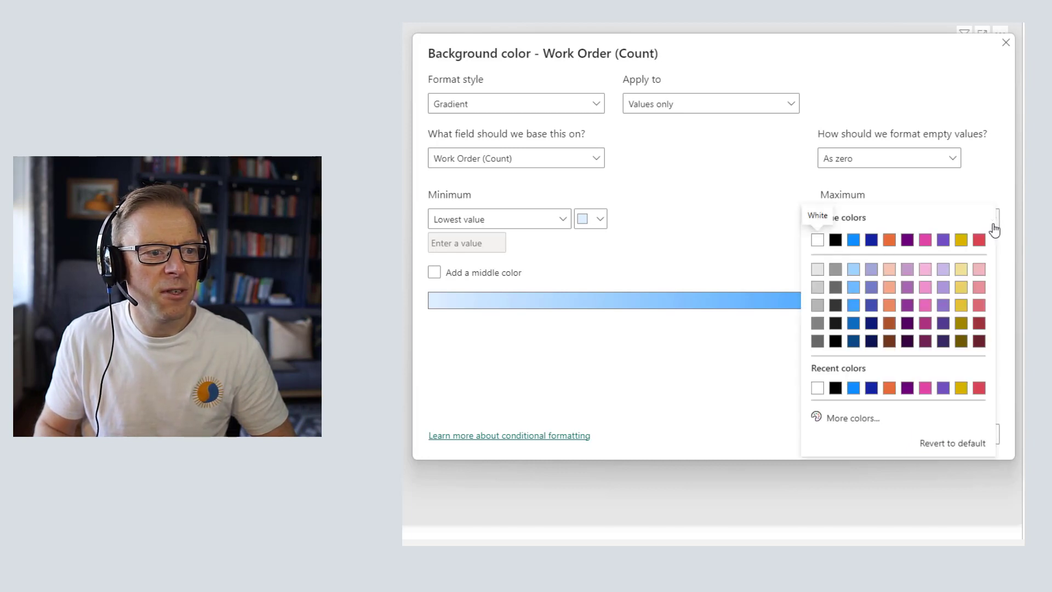
left_click(855, 388)
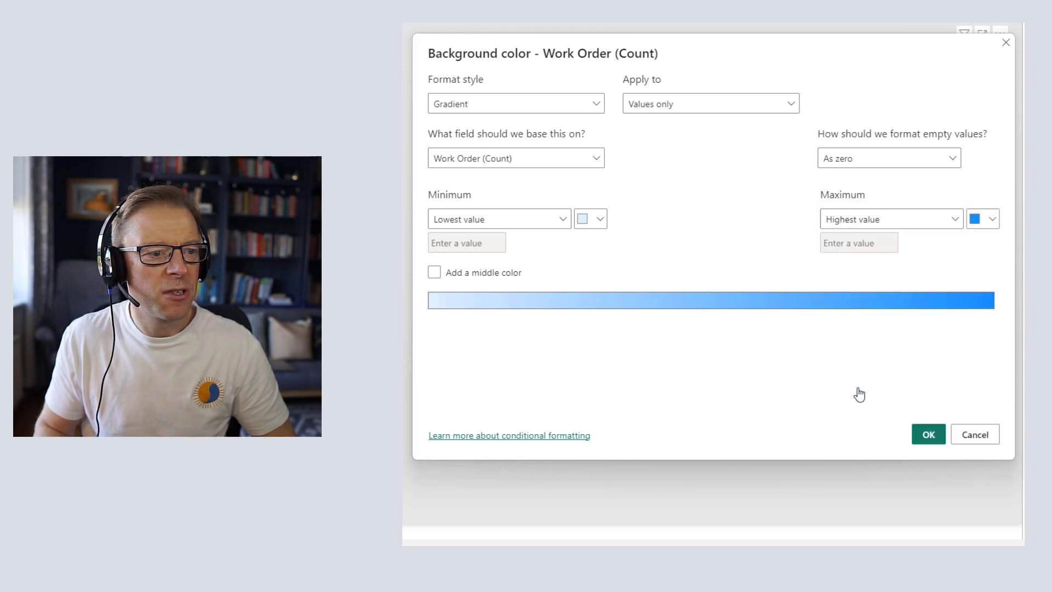
left_click(993, 222)
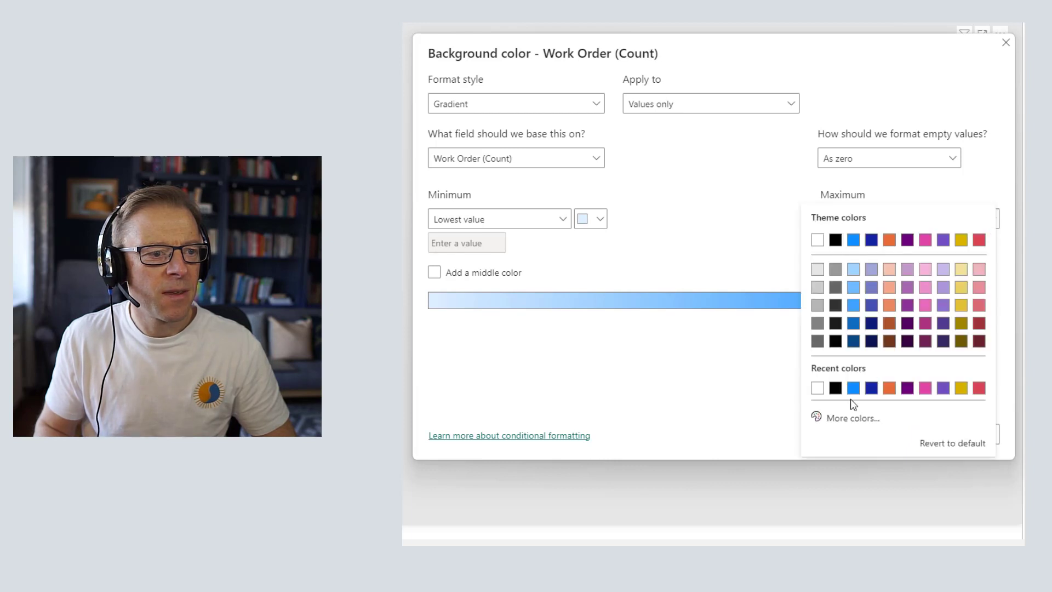
left_click(847, 421)
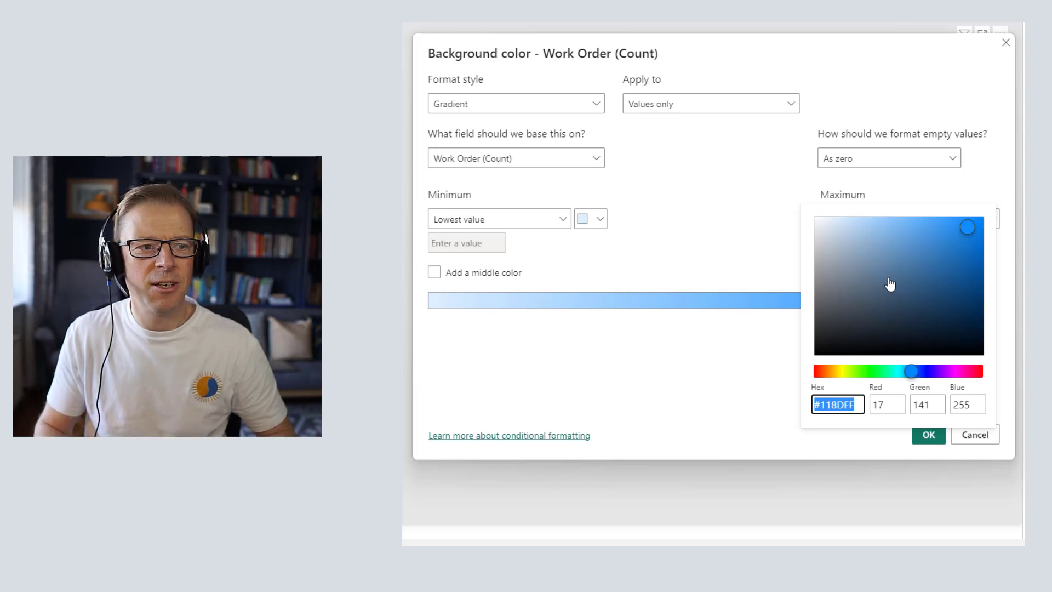
left_click(792, 233)
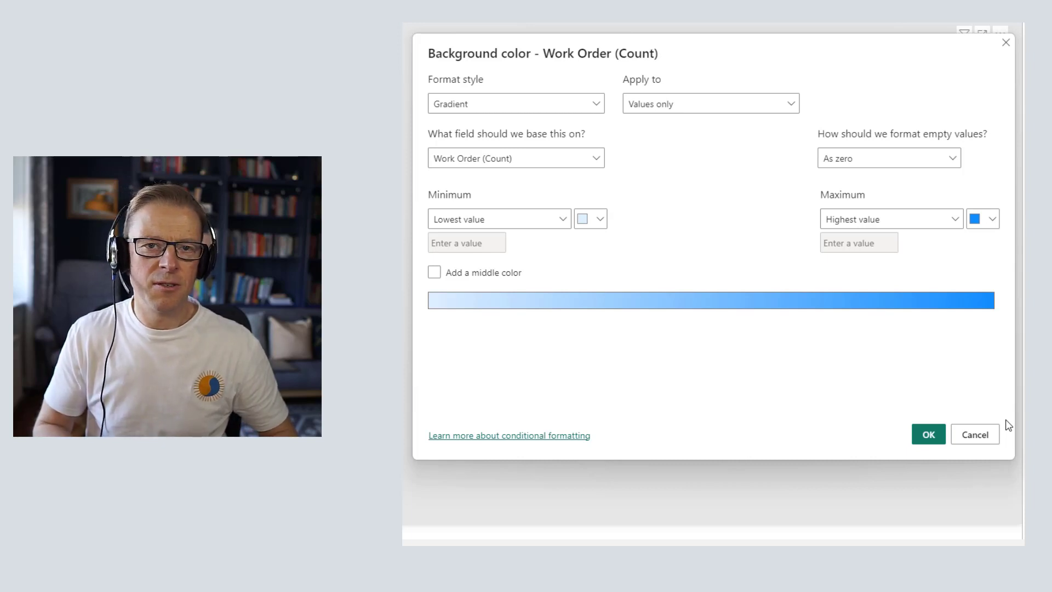
left_click(976, 435)
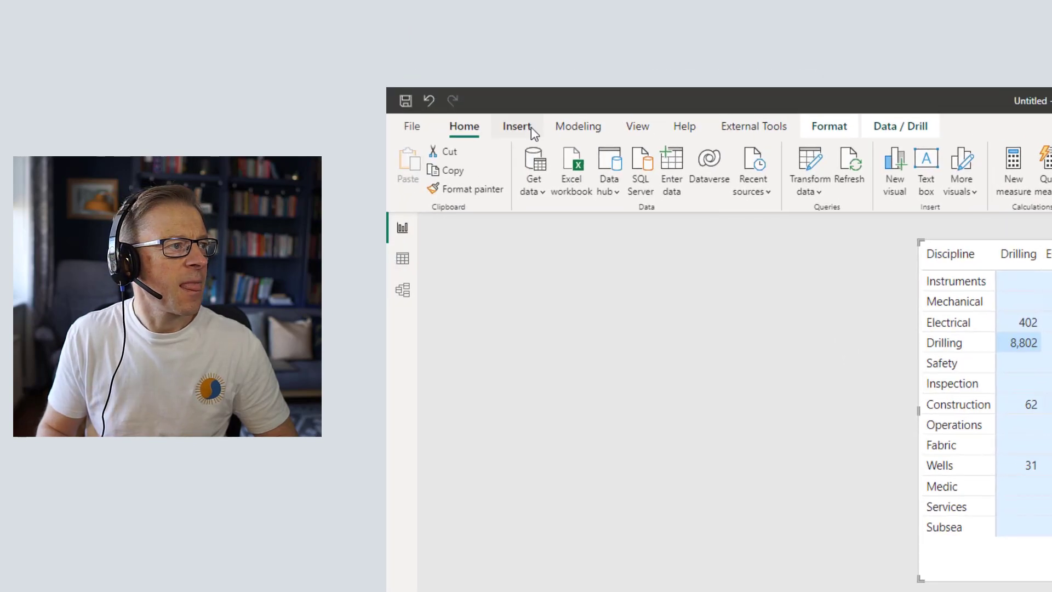
- Import the custom report theme from the file EffectiveDashboards.json
left_click(638, 132)
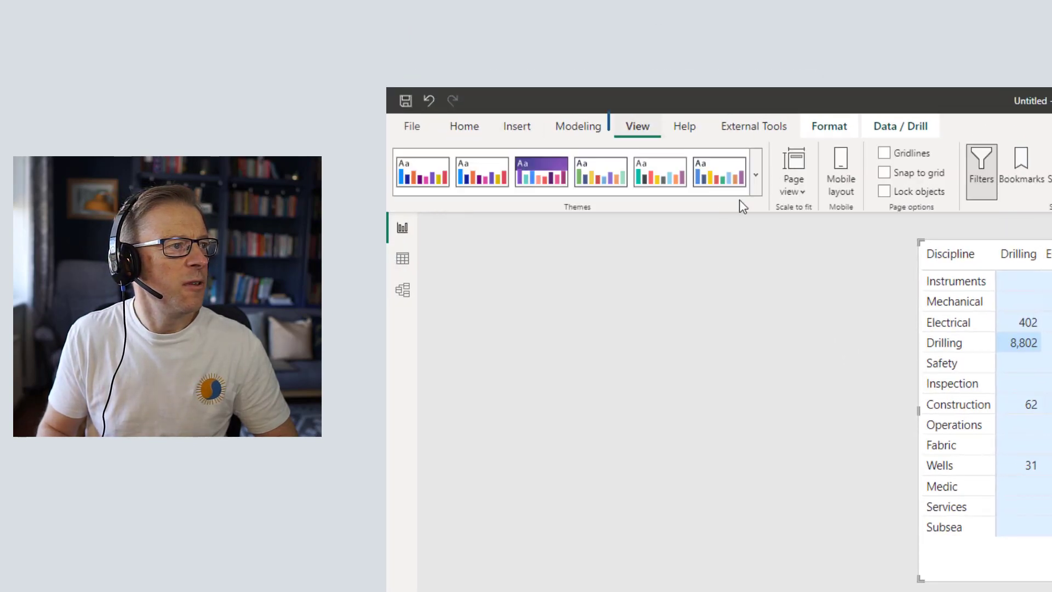
left_click(757, 176)
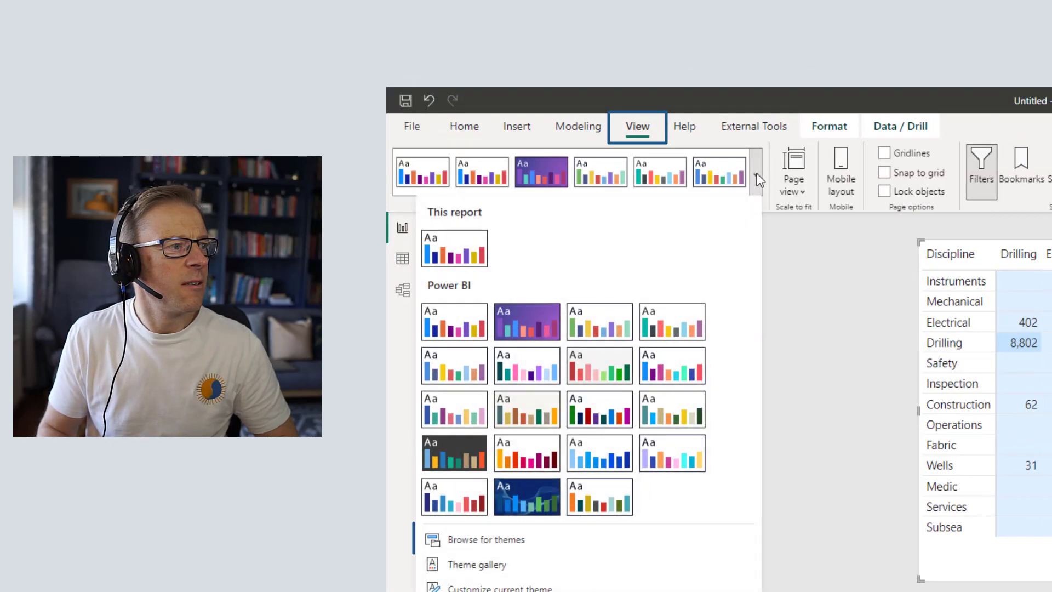
left_click(489, 539)
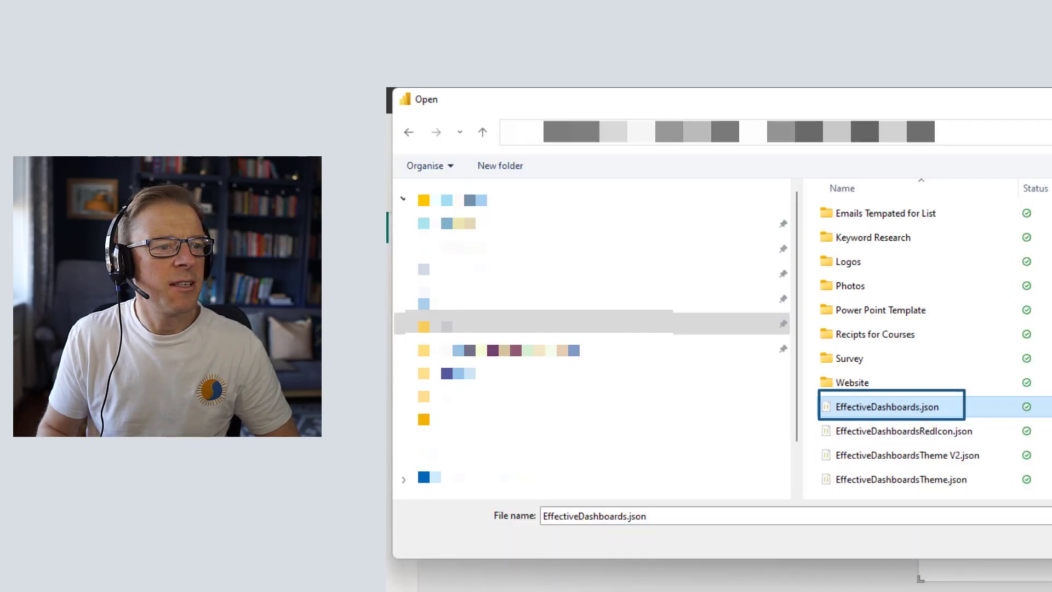
key("Return")
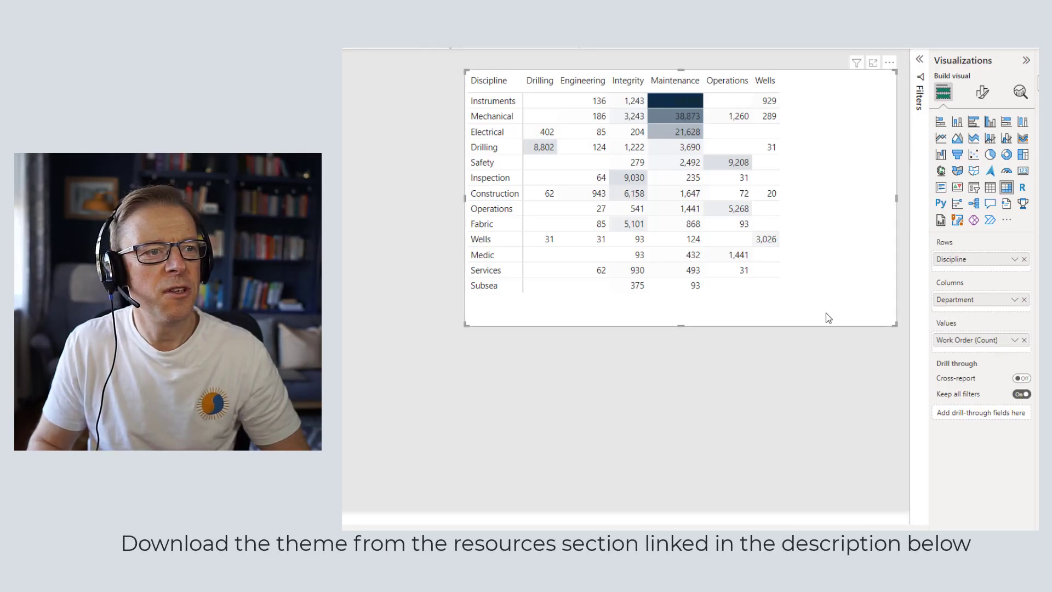
- In the background color conditional formatting for Work Order (Count), set the gradient's maximum to the theme's darkest blue shade, #0E2D44
left_click(1014, 341)
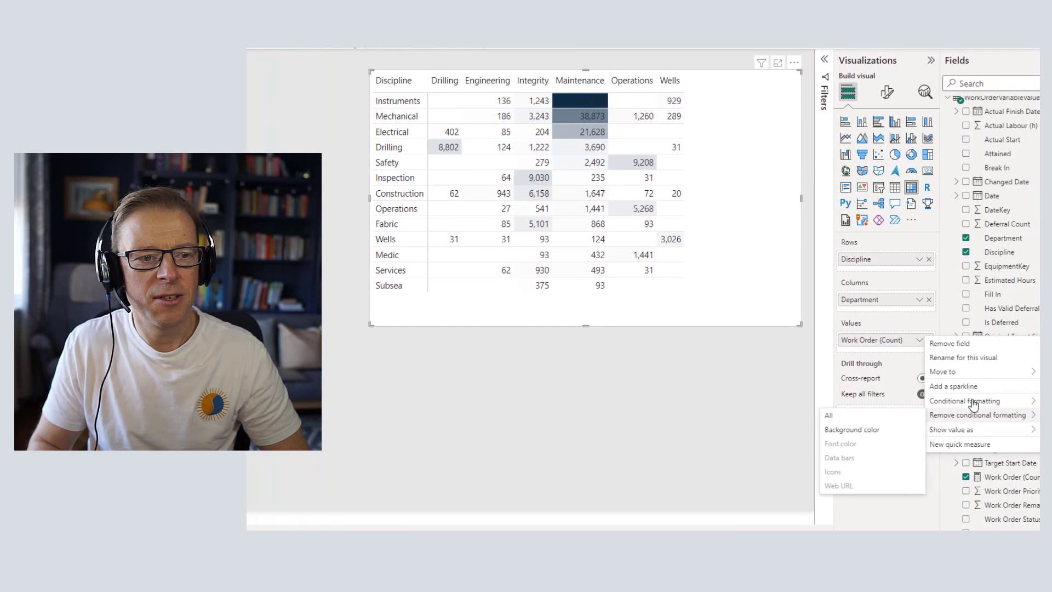
mouse_move(1032, 401)
left_click(847, 401)
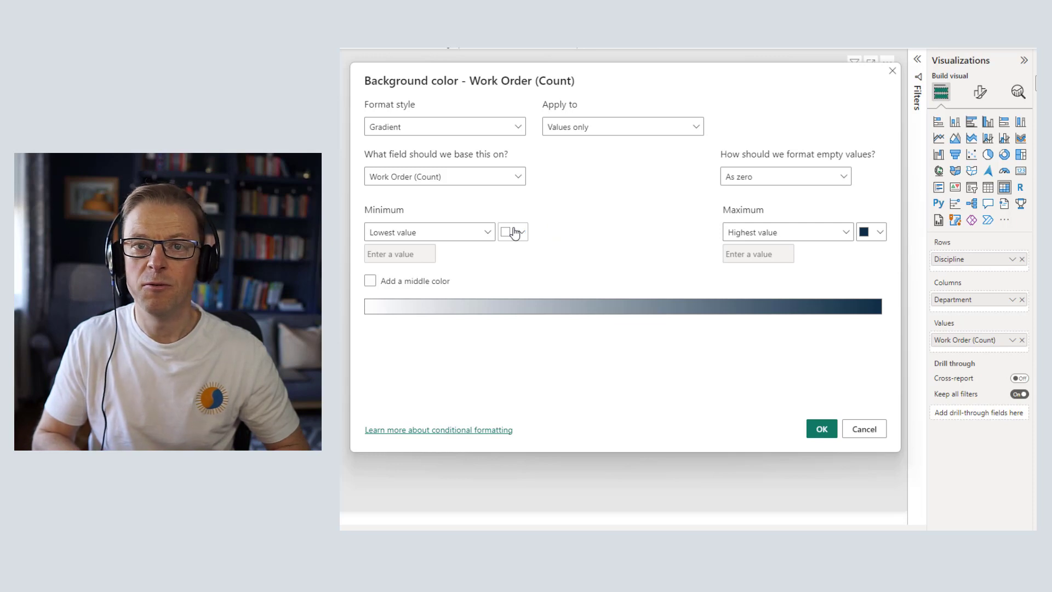
left_click(870, 233)
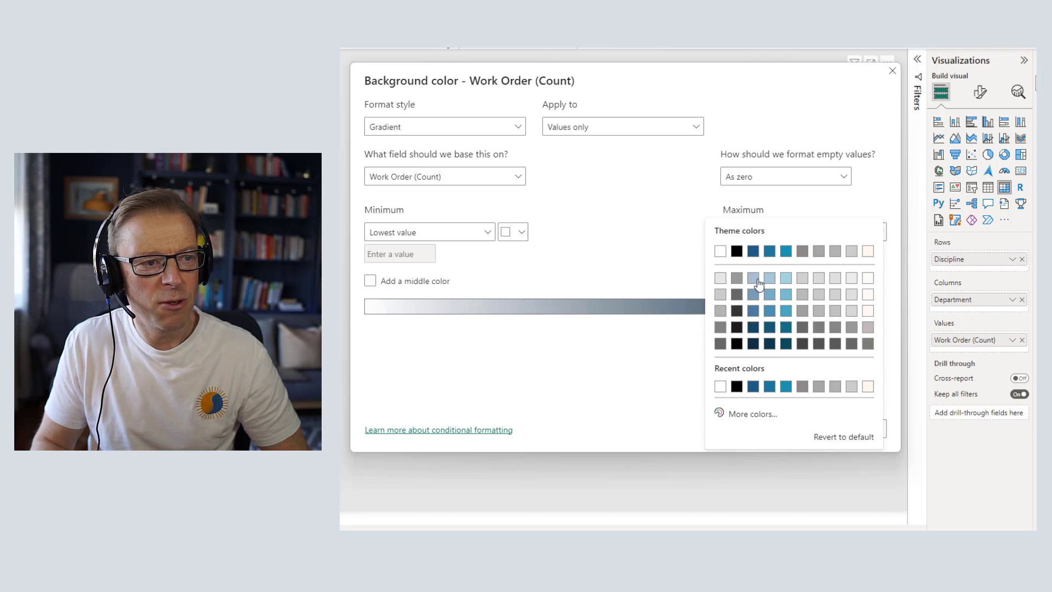
left_click(754, 345)
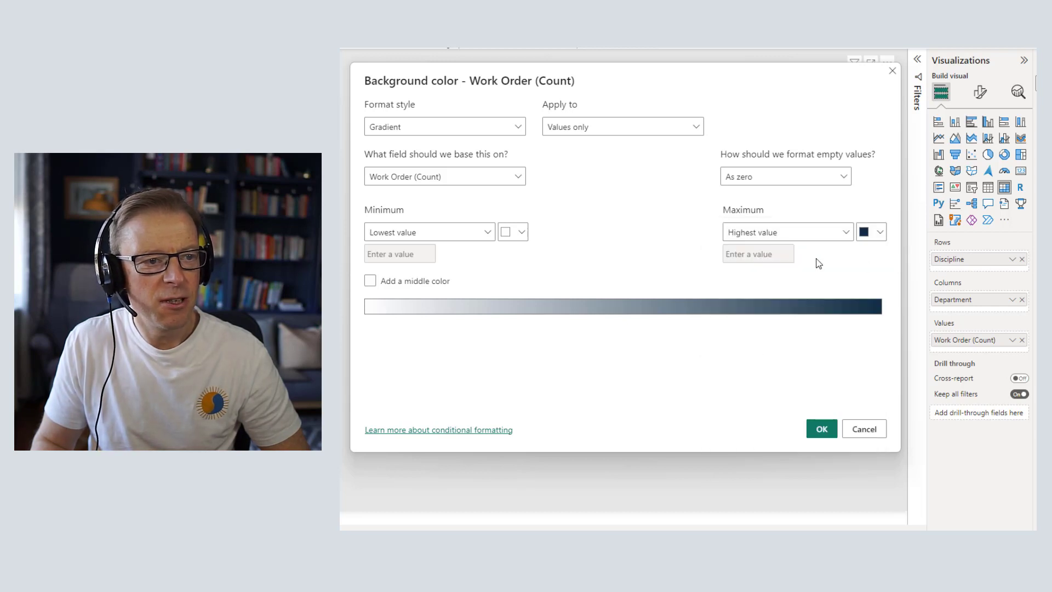
left_click(880, 236)
left_click(759, 416)
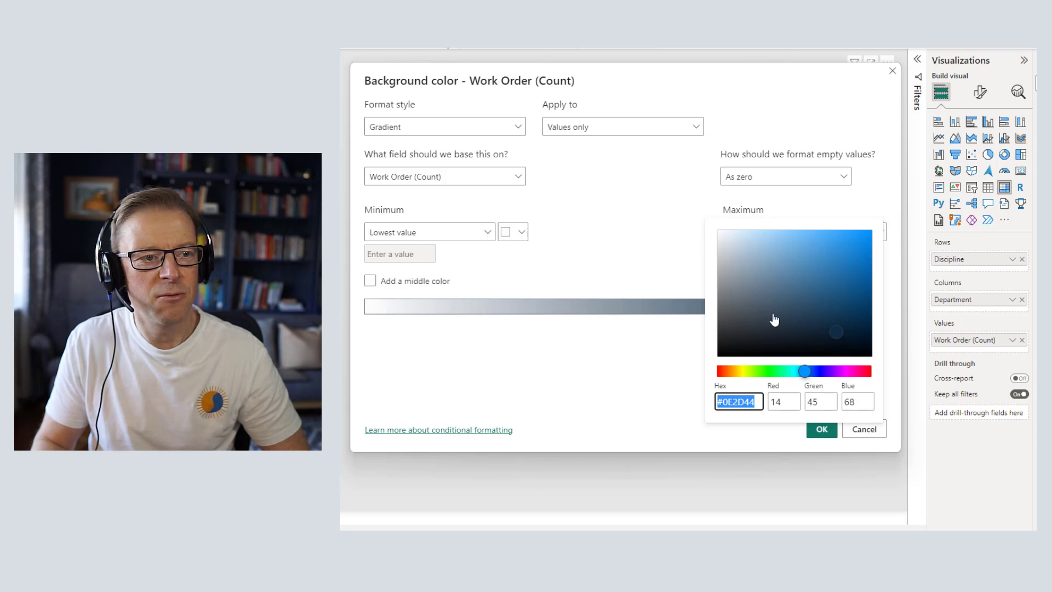
left_click(652, 414)
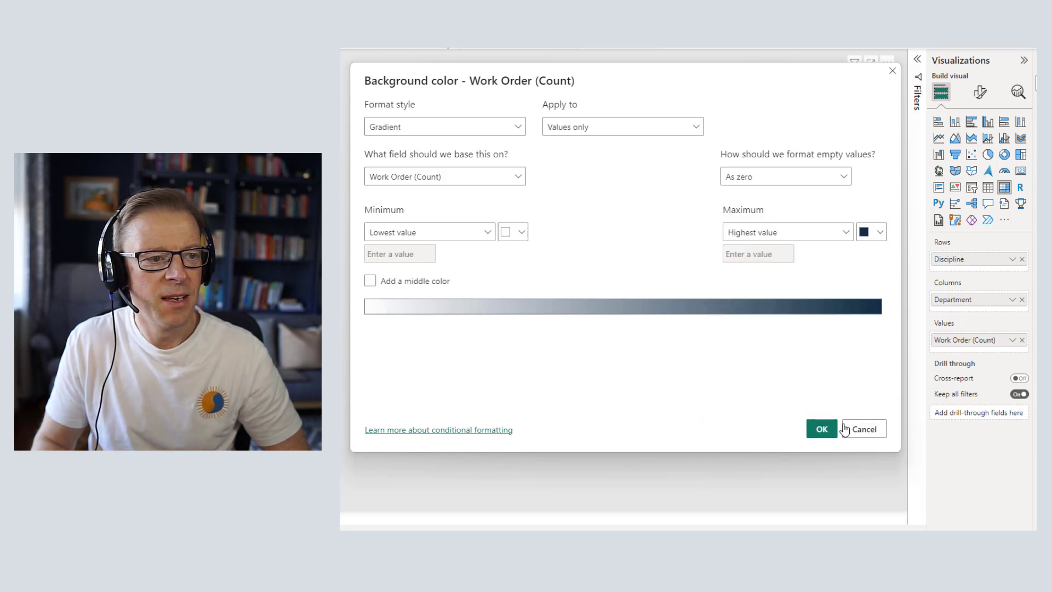
- Add a middle color to the gradient, set it to the mid-blue theme shade #497A9F, and apply the background formatting
left_click(370, 283)
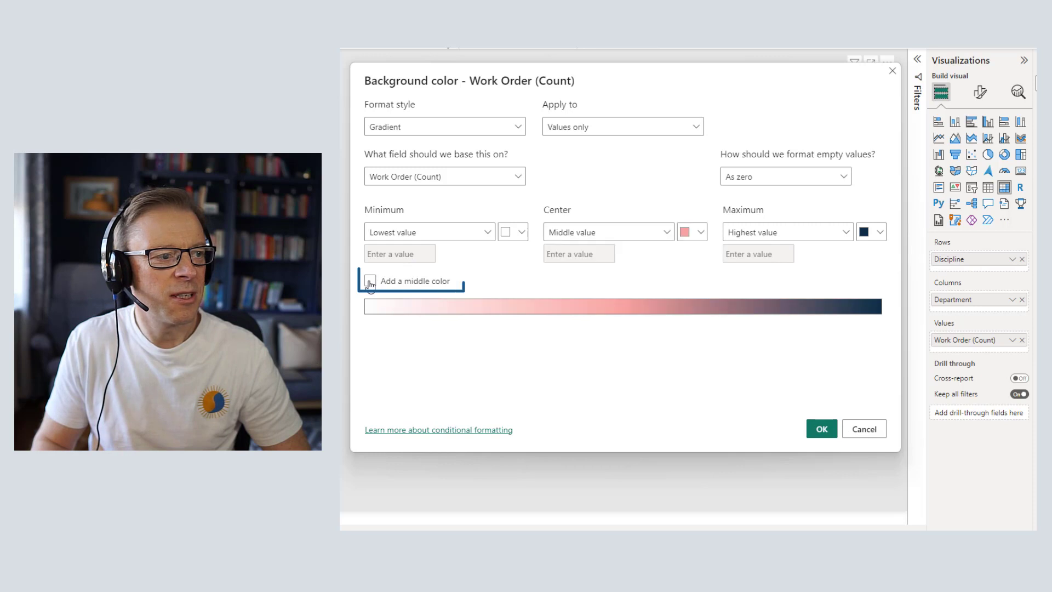
left_click(702, 234)
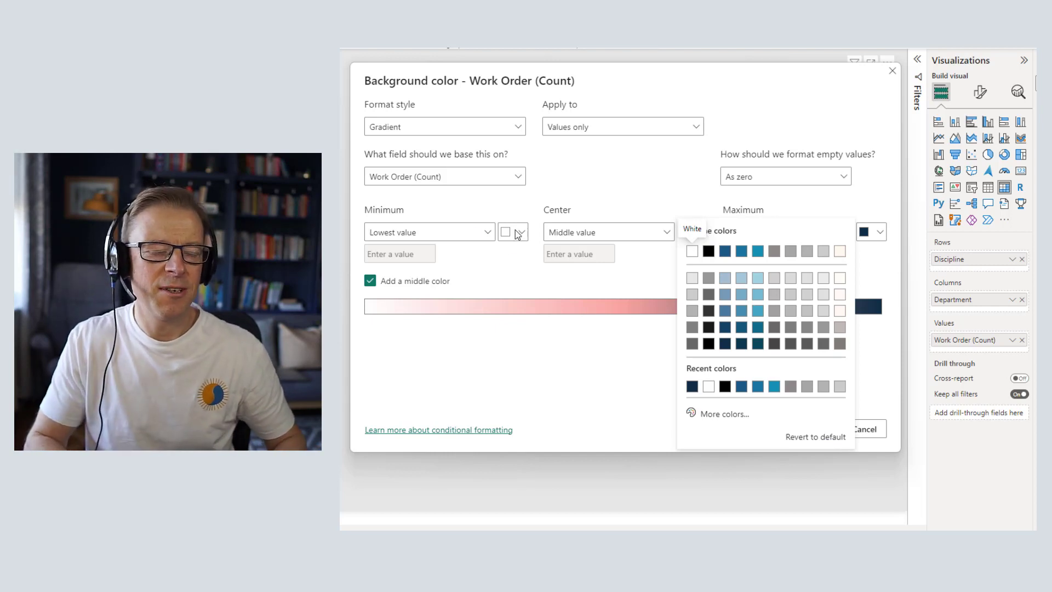
left_click(726, 312)
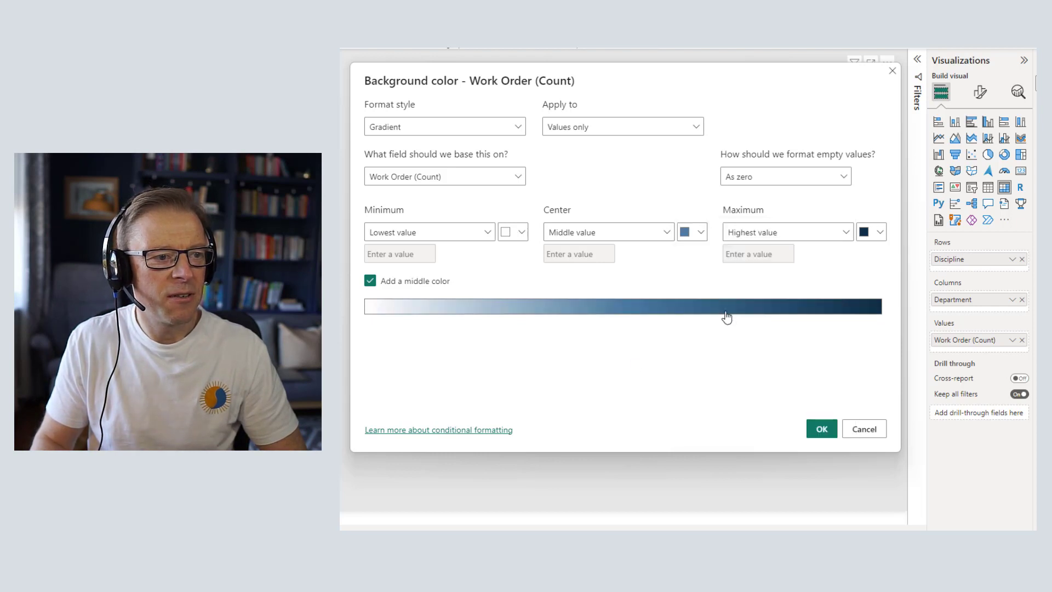
left_click(701, 234)
left_click(722, 415)
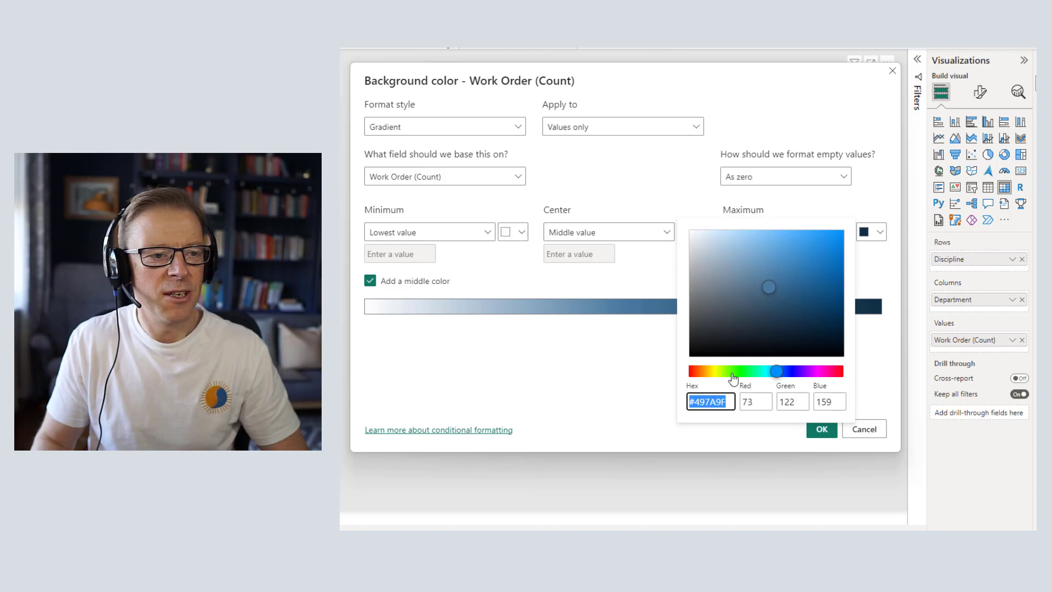
left_click(883, 380)
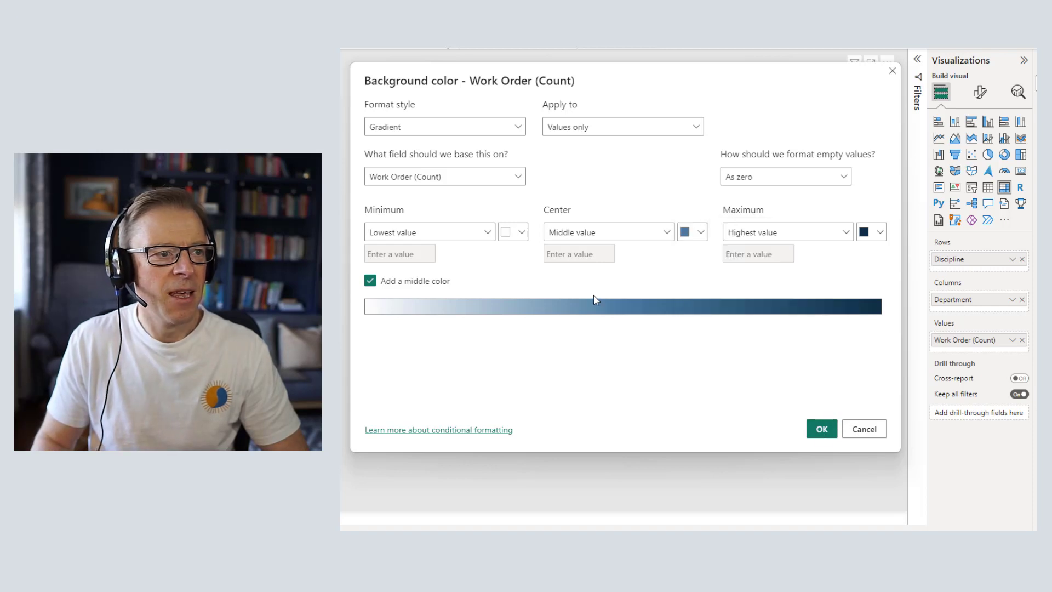
left_click(822, 431)
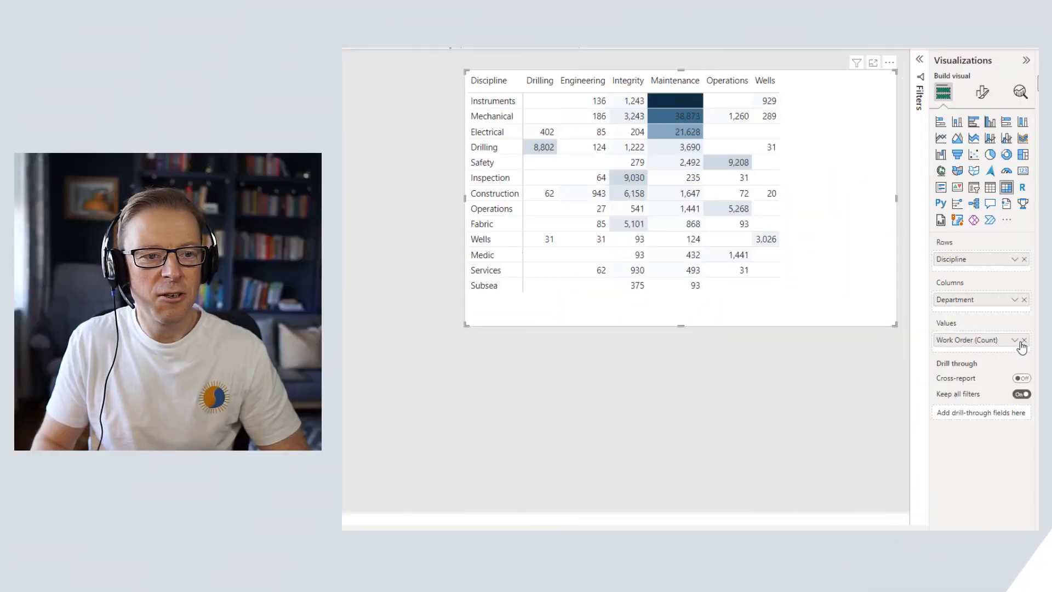
- Set up rules-based font color formatting for Work Order (Count), with light grey for values from 0 percent to below 5
left_click(1015, 341)
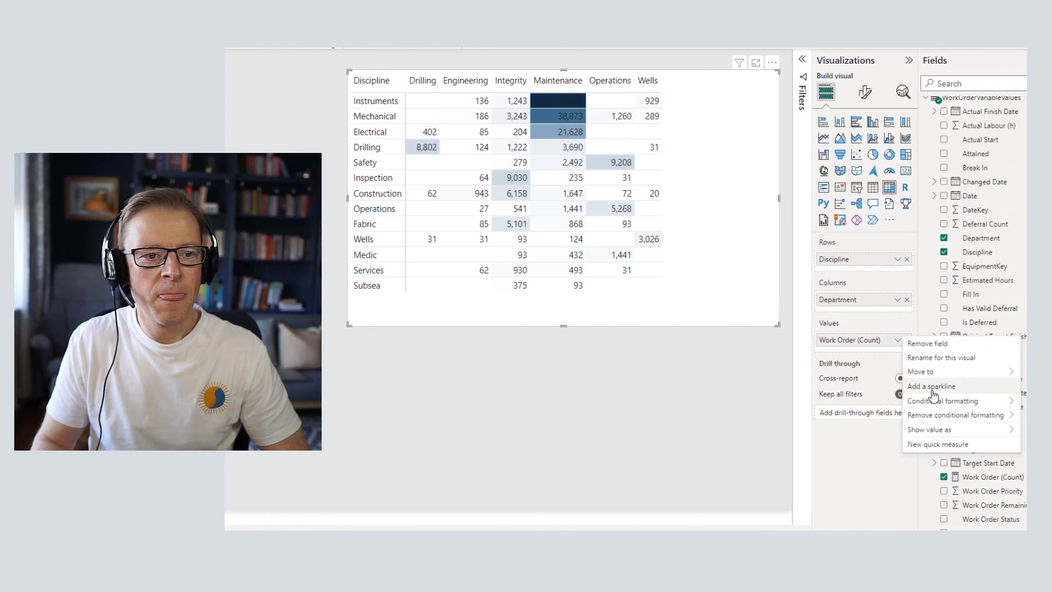
mouse_move(1030, 401)
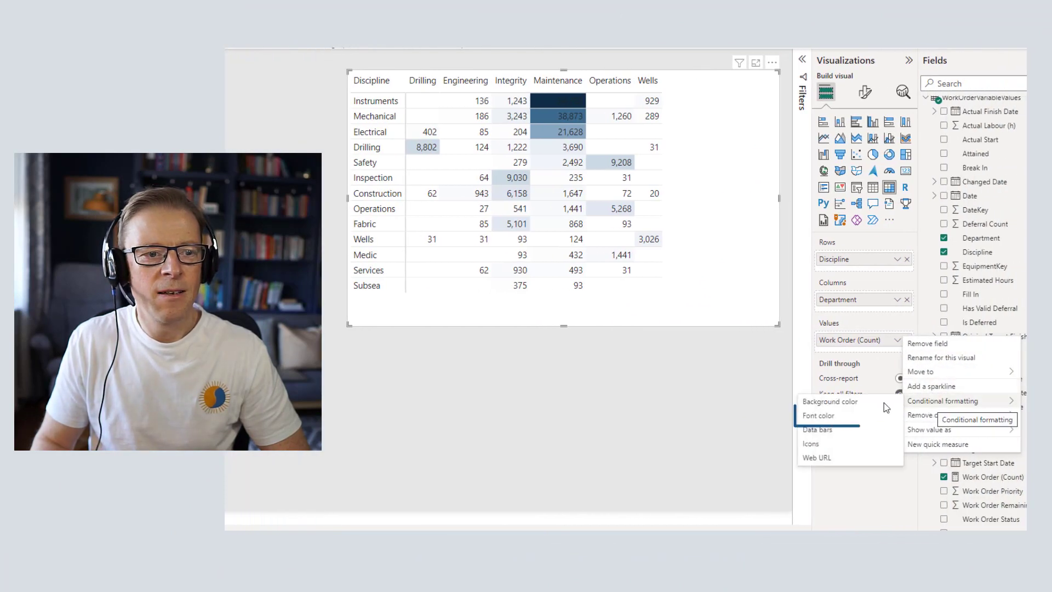
left_click(823, 421)
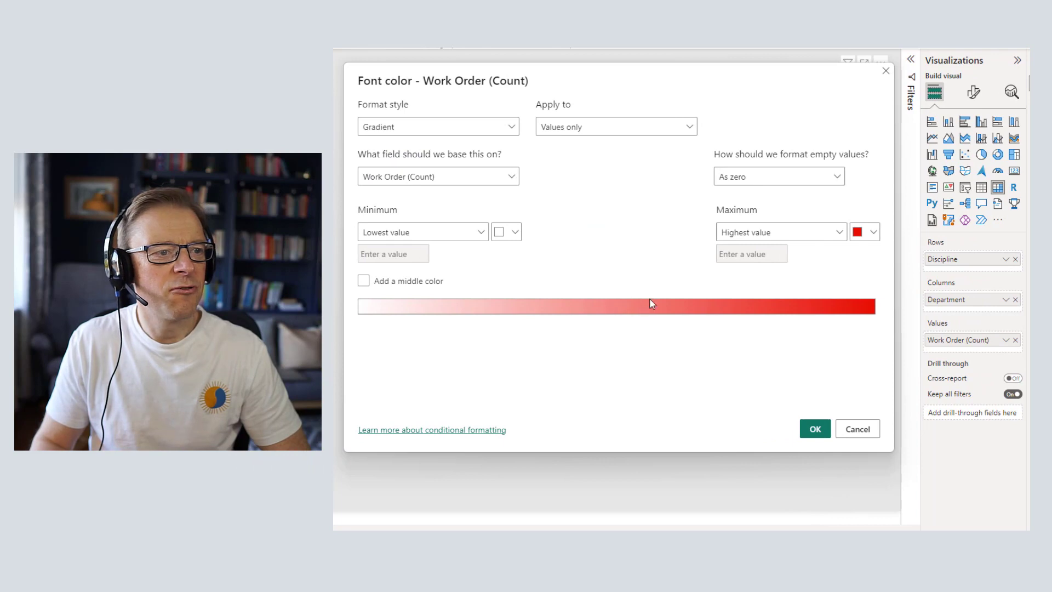
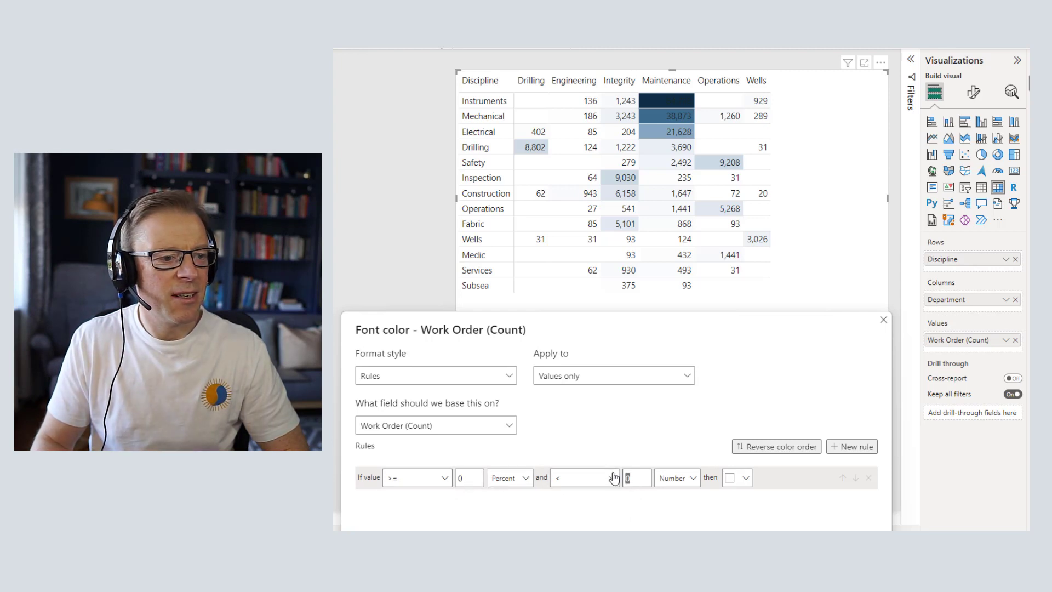
left_click(636, 478)
type("5")
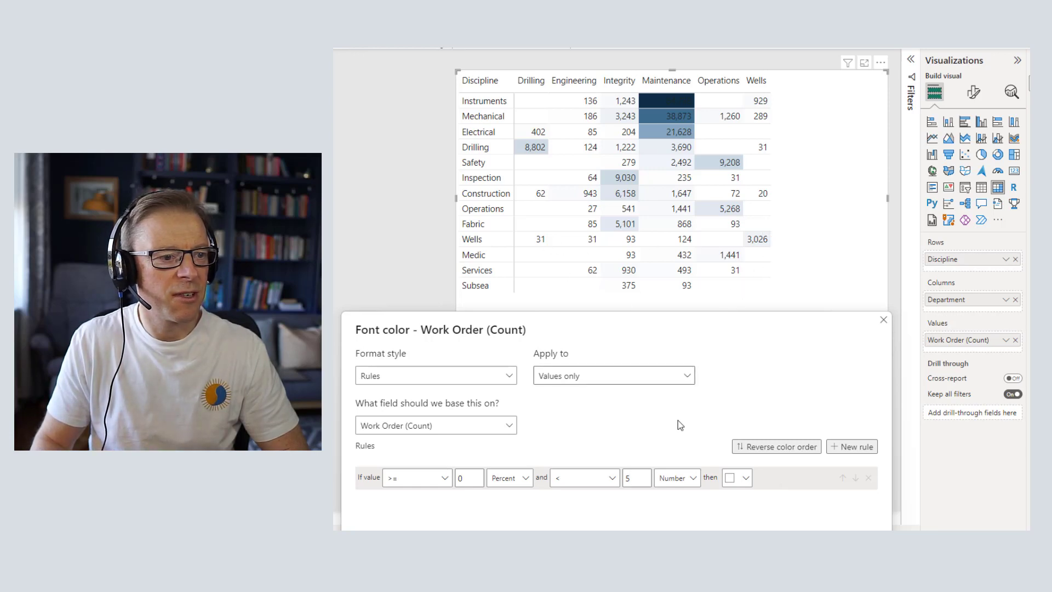
left_click(748, 485)
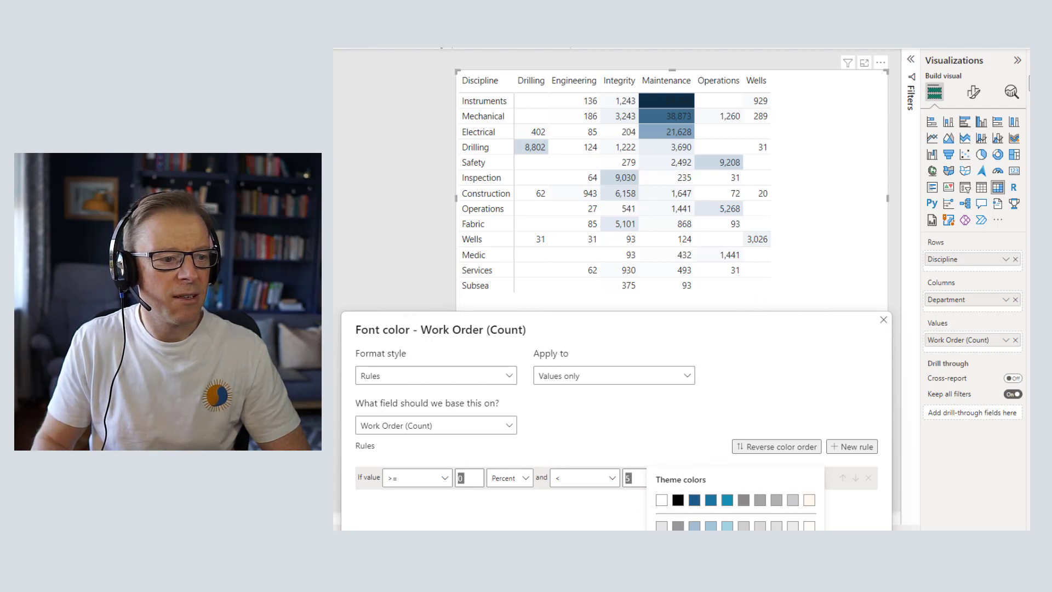
left_click(743, 526)
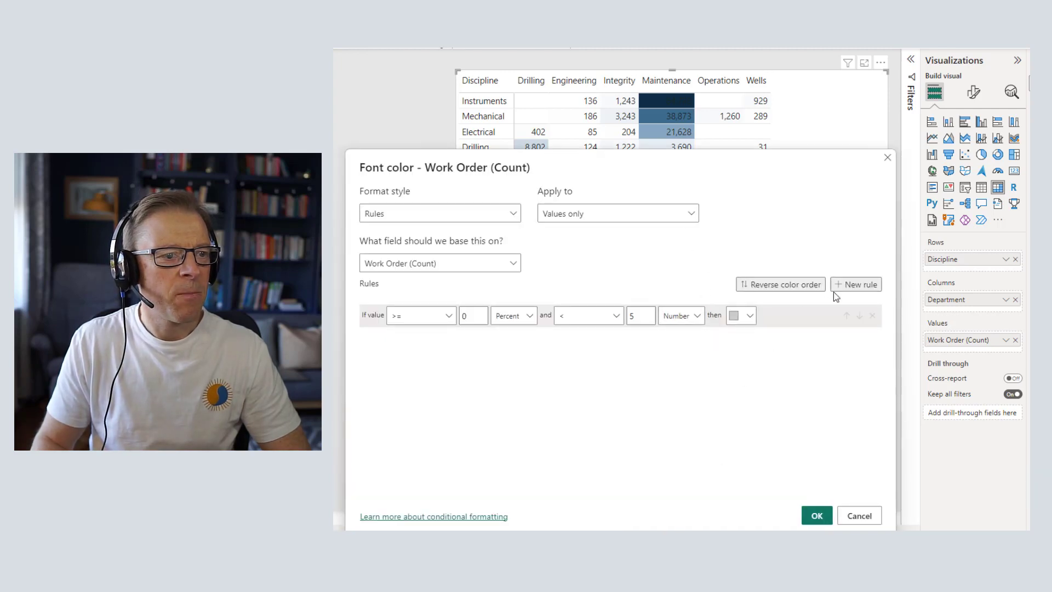
- Set the first rule's upper limit to Percent and add a second rule from 5 percent to below 30 with a near-black theme color
left_click(851, 286)
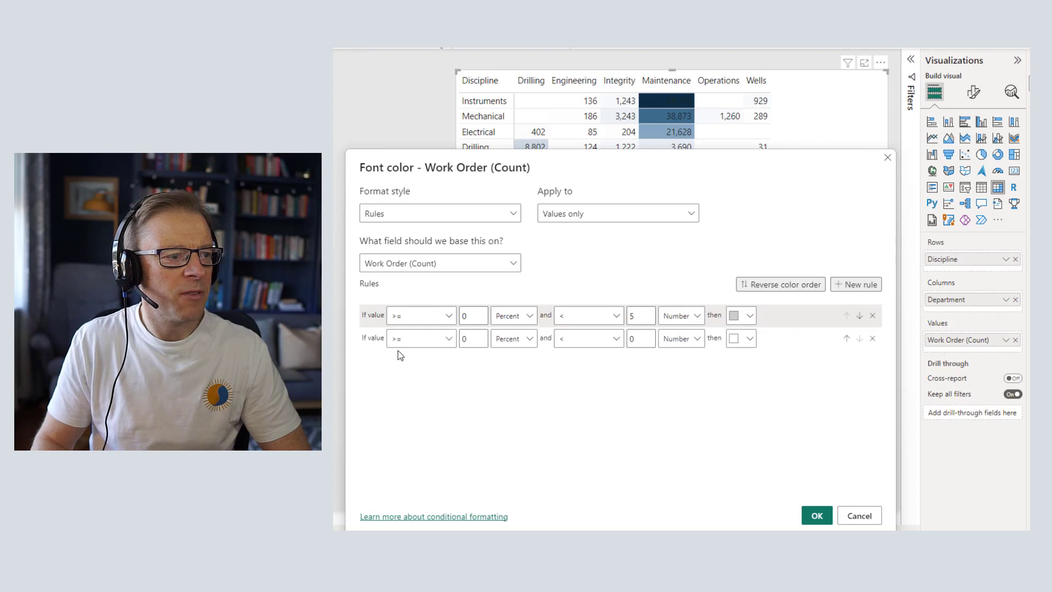
left_click(679, 315)
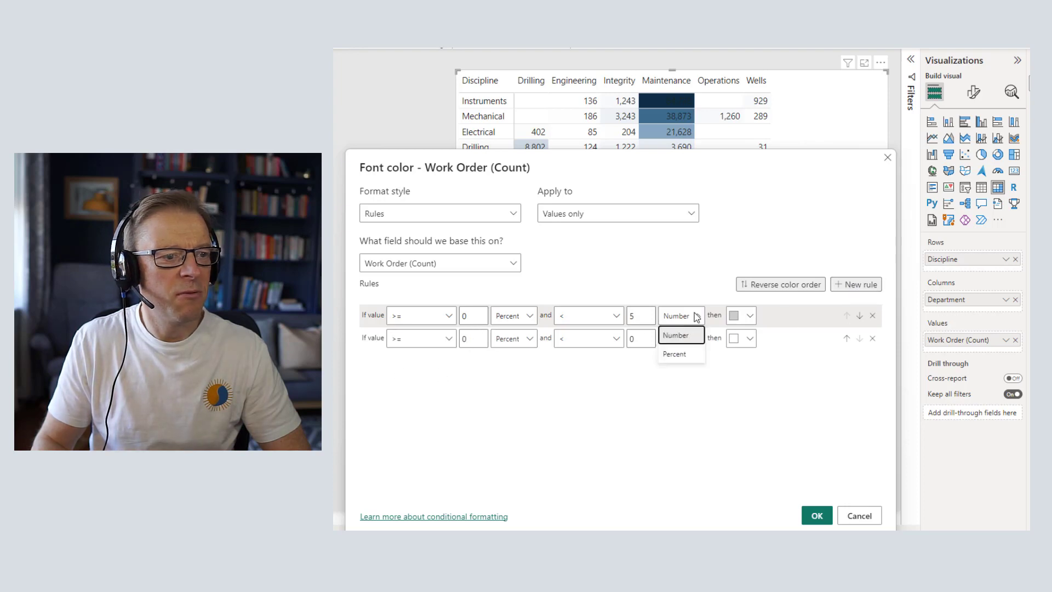
left_click(678, 355)
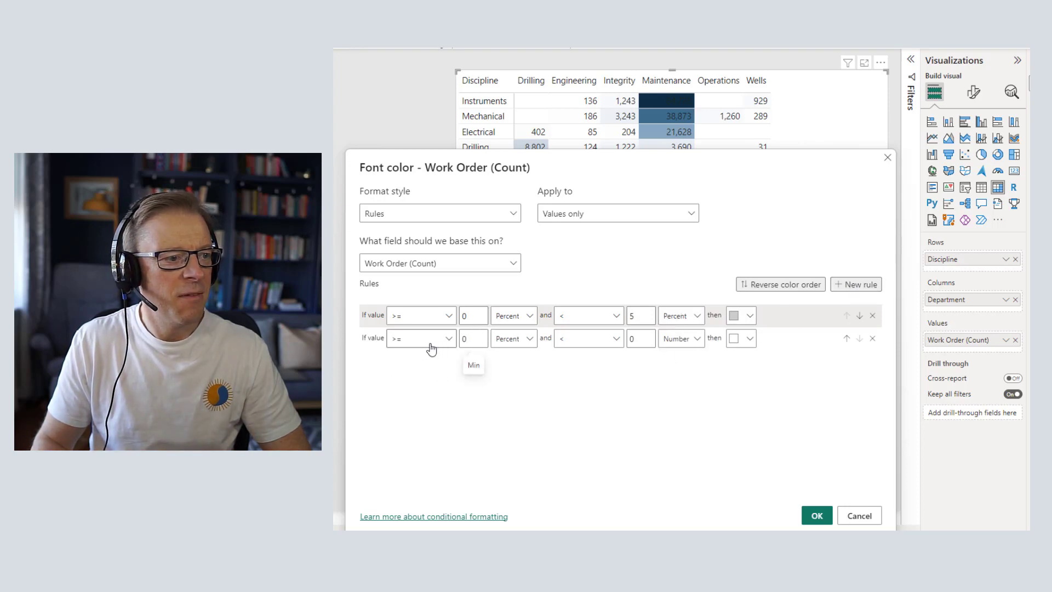
double_click(467, 339)
type("5")
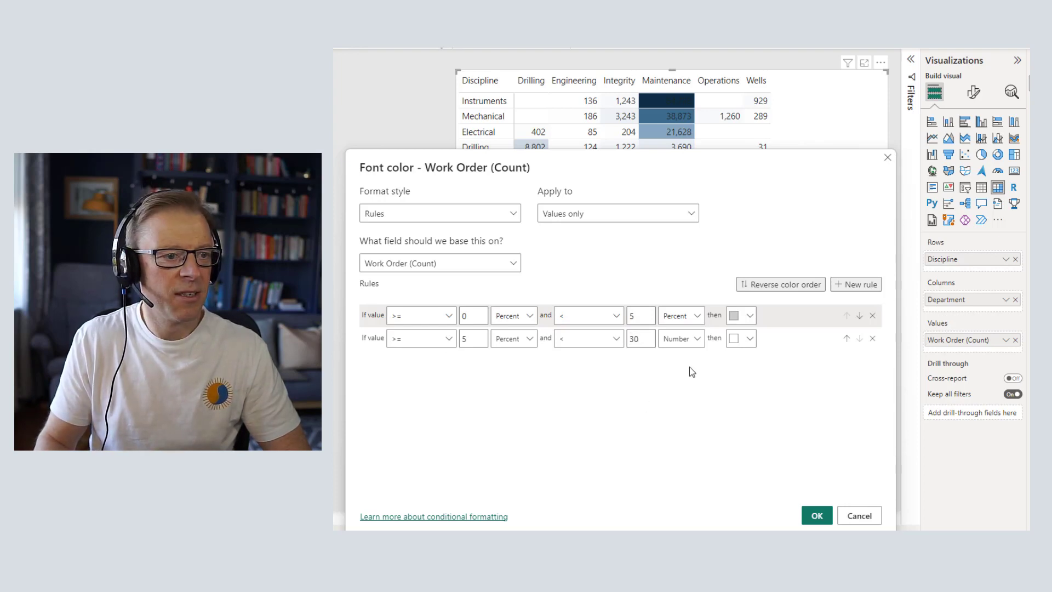
left_click(750, 339)
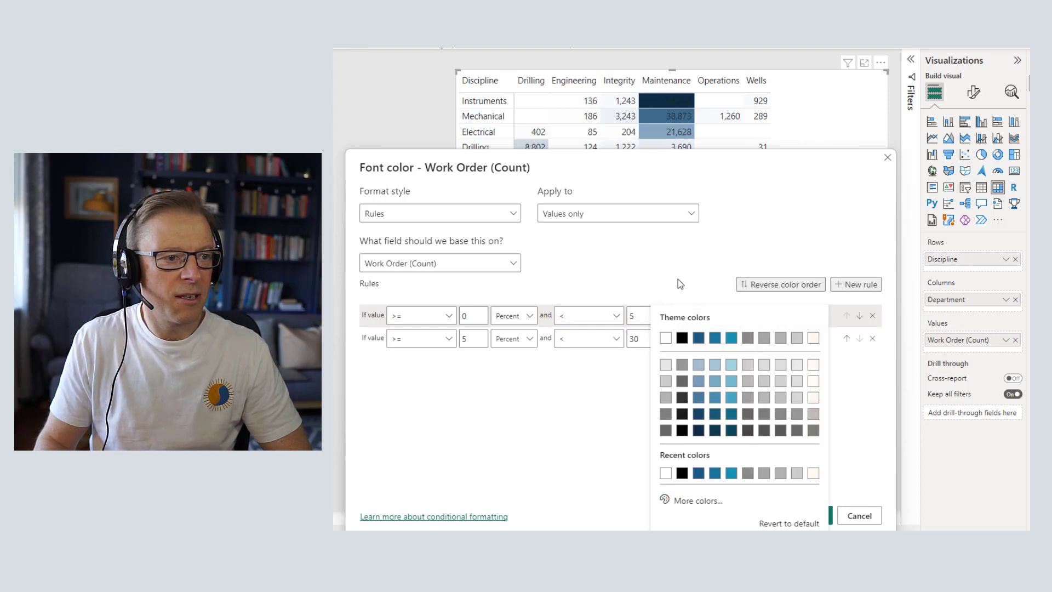
left_click(666, 338)
left_click(750, 339)
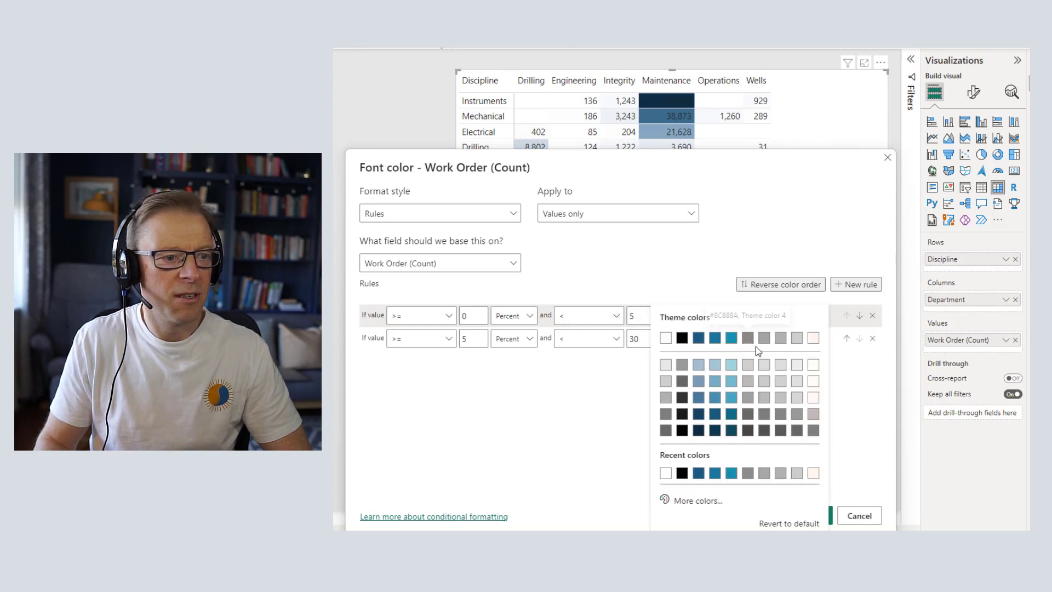
left_click(683, 413)
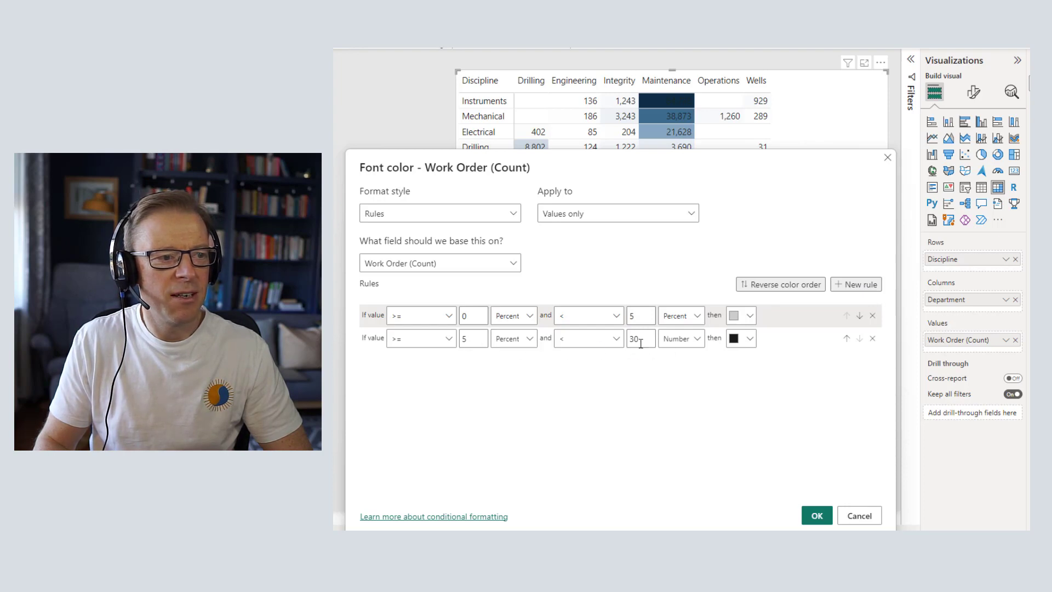
- Add a third font color rule from 30 percent to below 100 percent, keeping white as its color
left_click(862, 284)
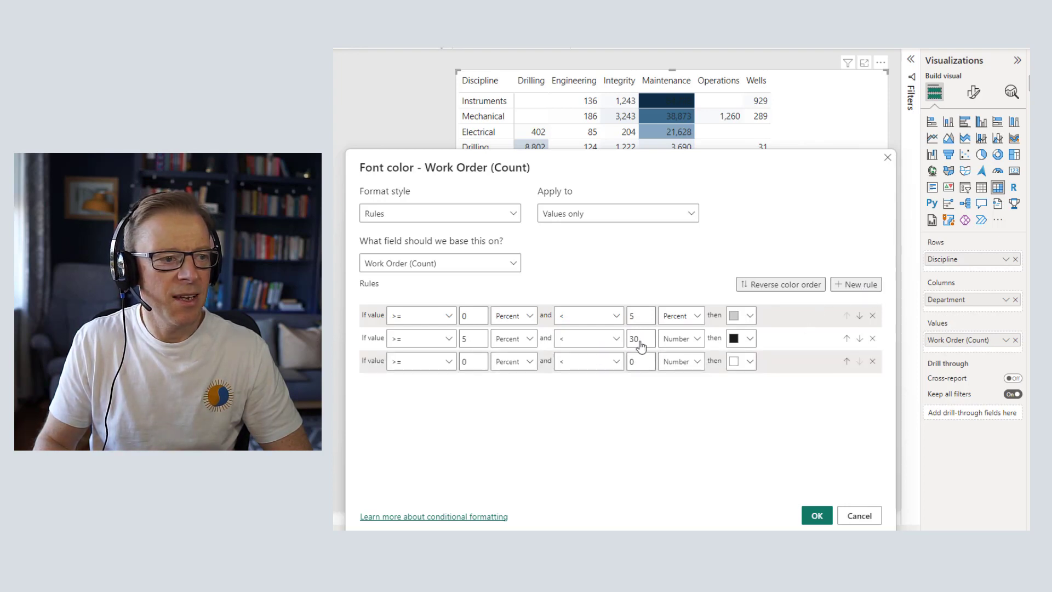
double_click(471, 366)
type("30")
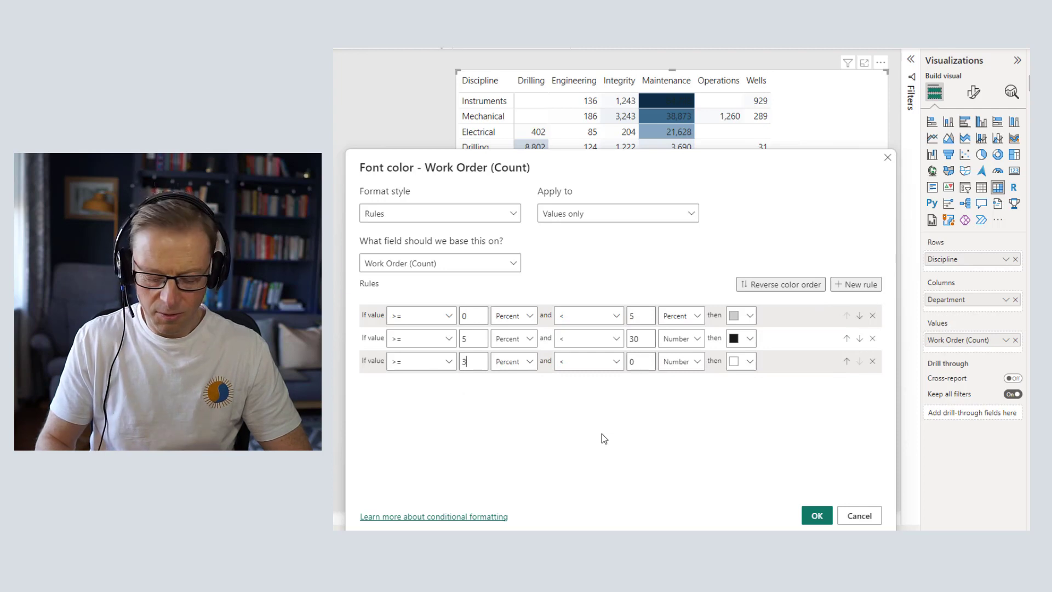
double_click(635, 361)
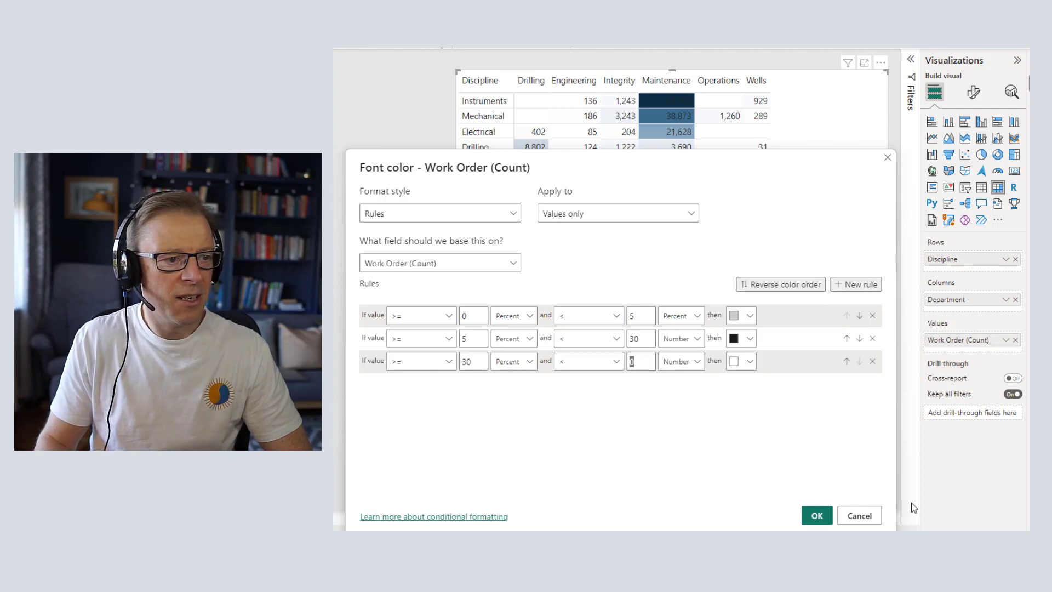
type("100")
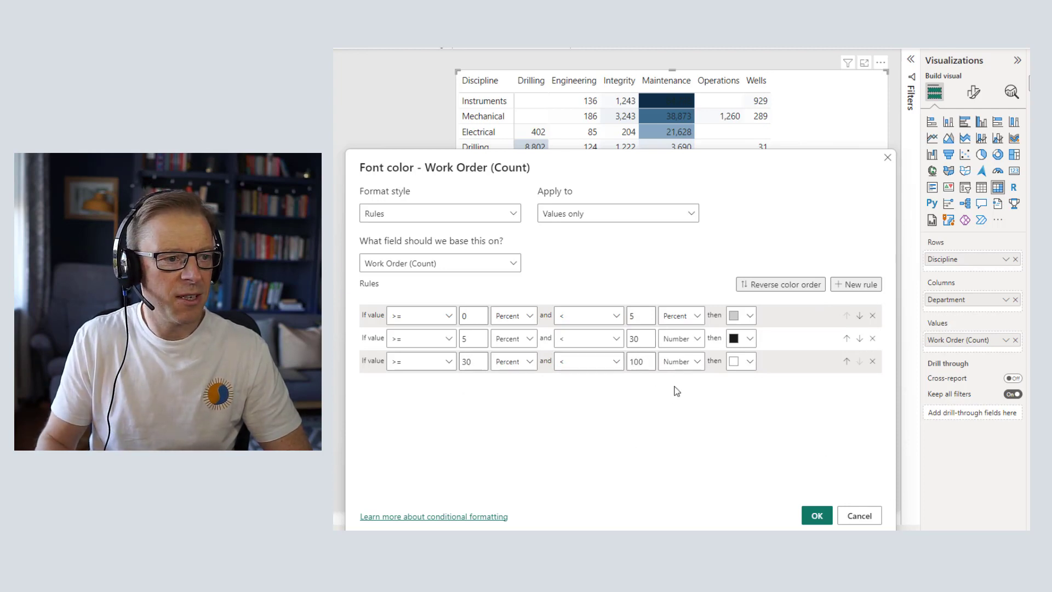
left_click(679, 362)
left_click(679, 399)
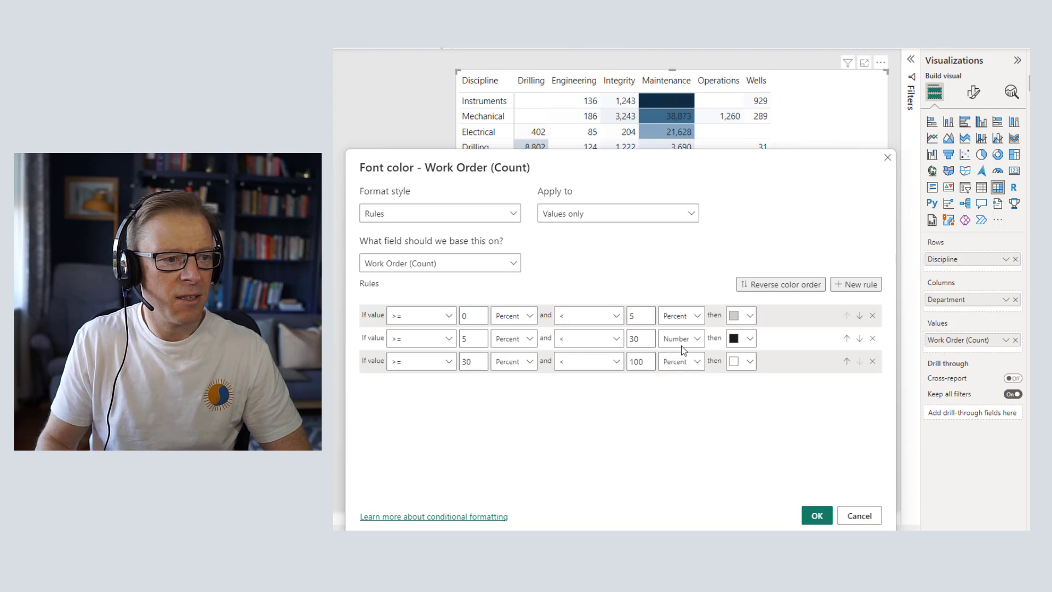
- Set the second rule's upper limit to Percent and apply the font color formatting
left_click(680, 338)
left_click(680, 377)
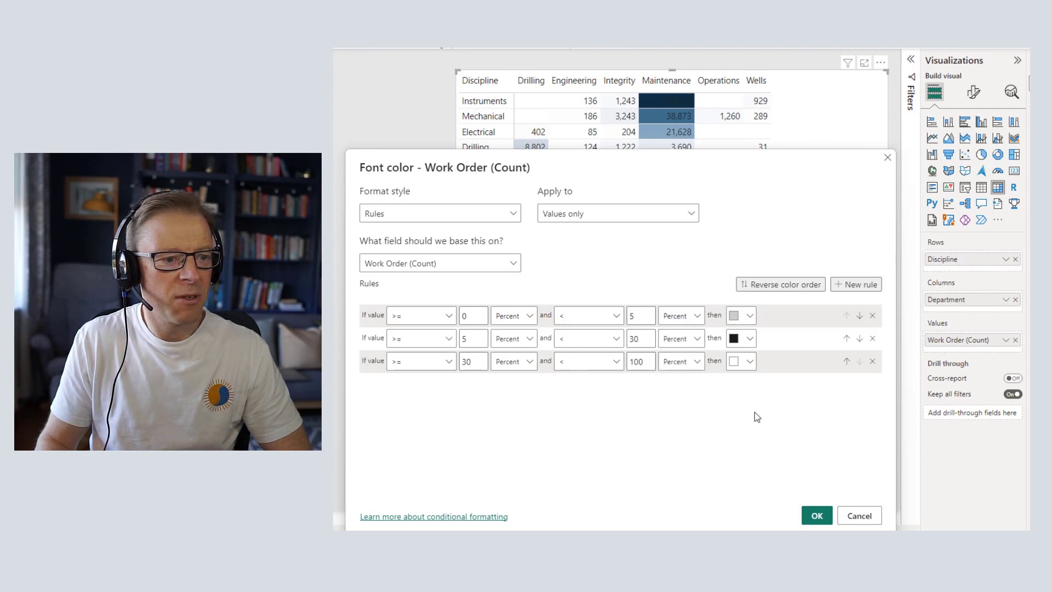
left_click(818, 516)
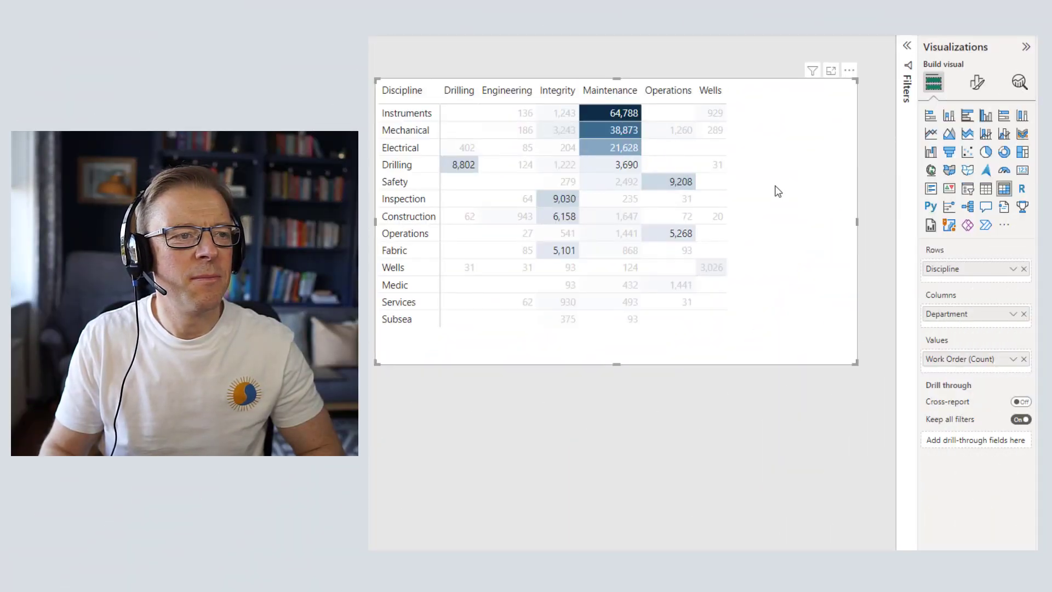
- Find the matrix's column header auto-size width option by searching for "auto" and turn it off
left_click(974, 85)
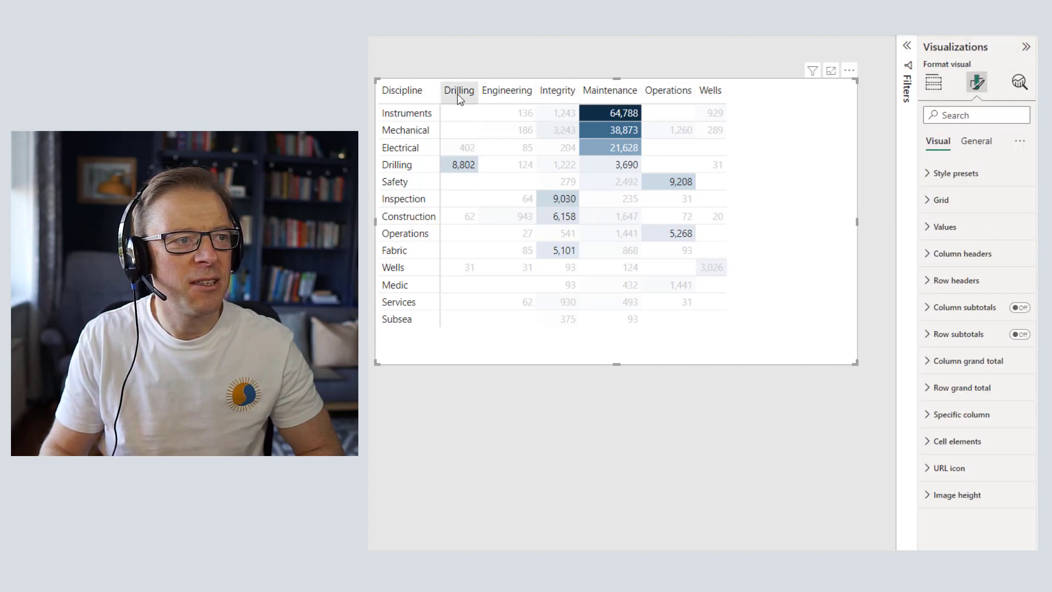
left_click(978, 115)
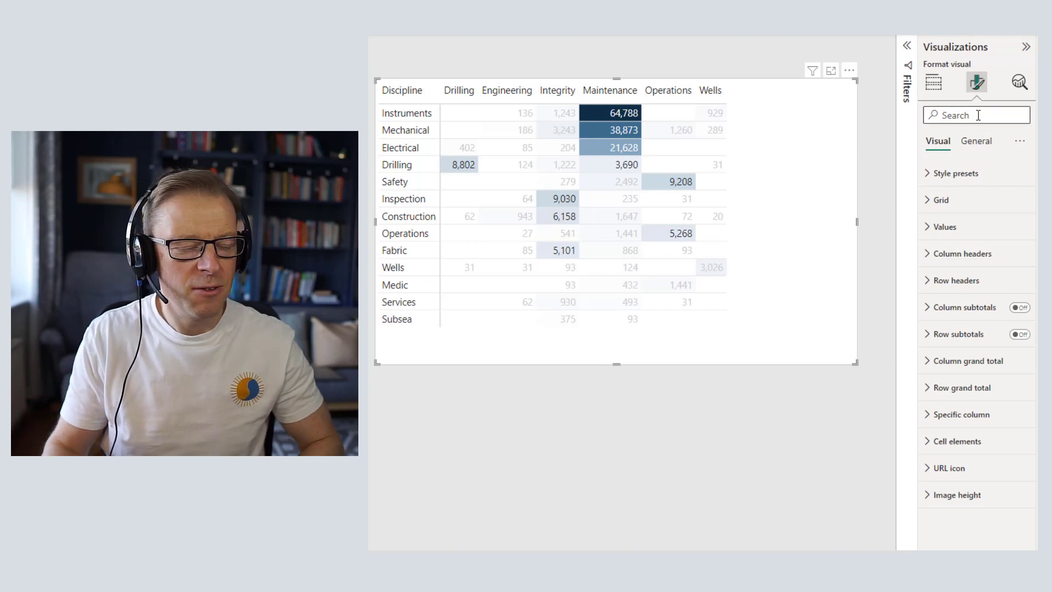
type("auto")
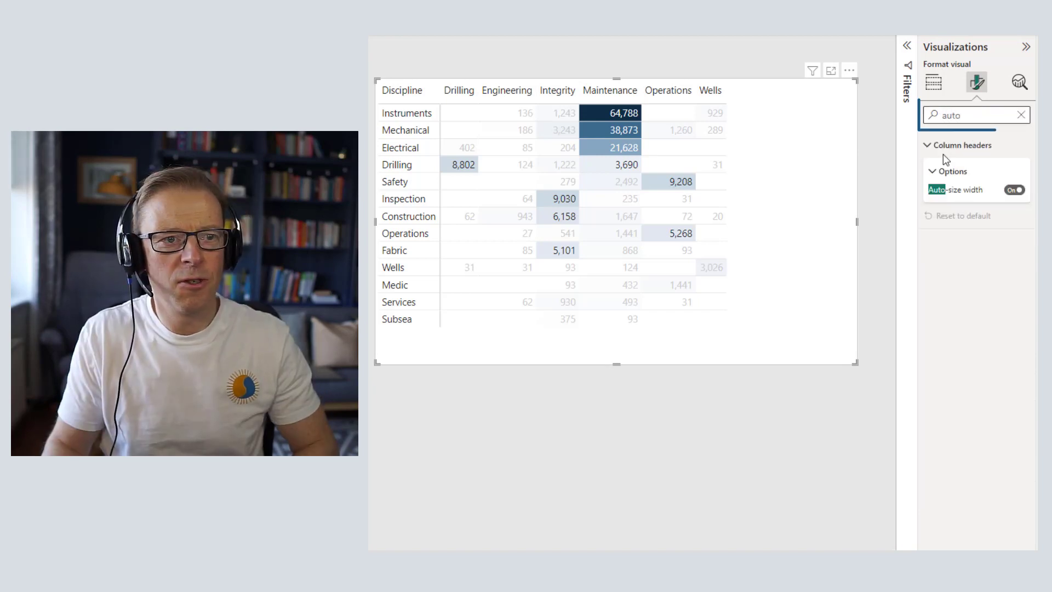
left_click(1013, 190)
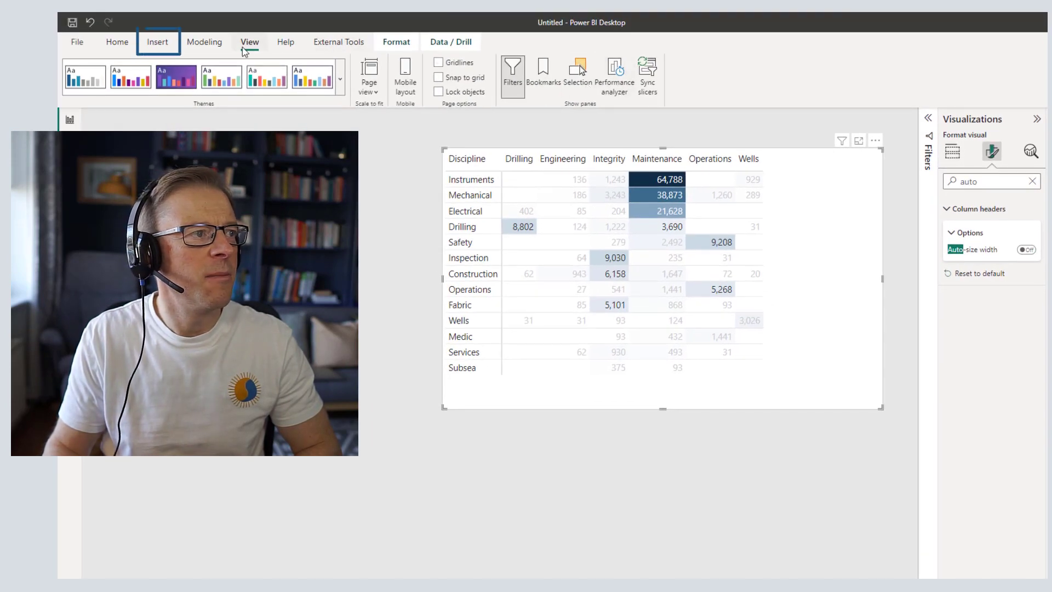
- Insert a rectangle shape, move it over the matrix, and narrow it to roughly one column's width
left_click(157, 42)
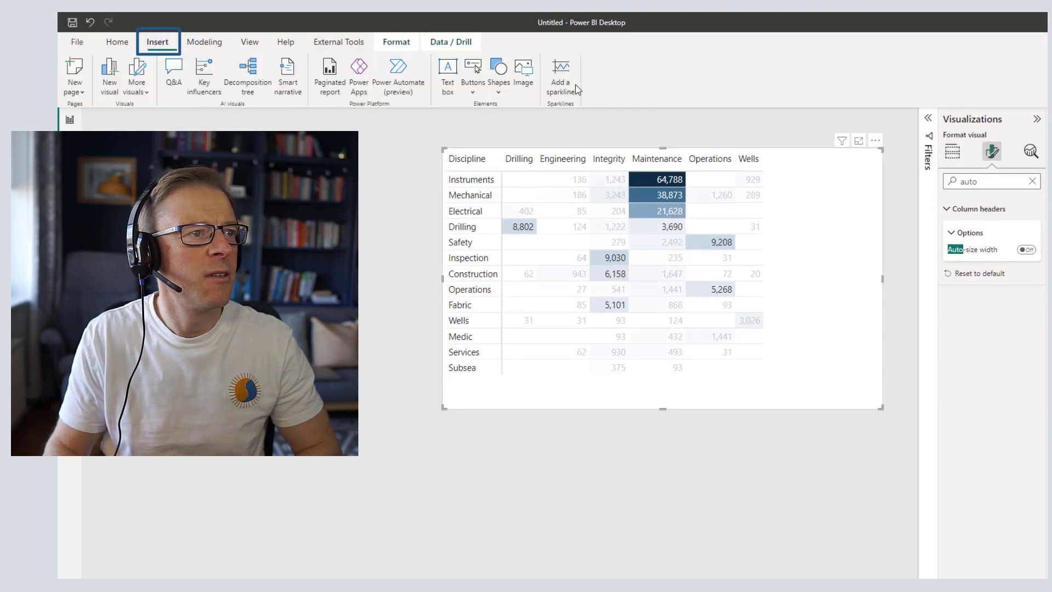
left_click(501, 90)
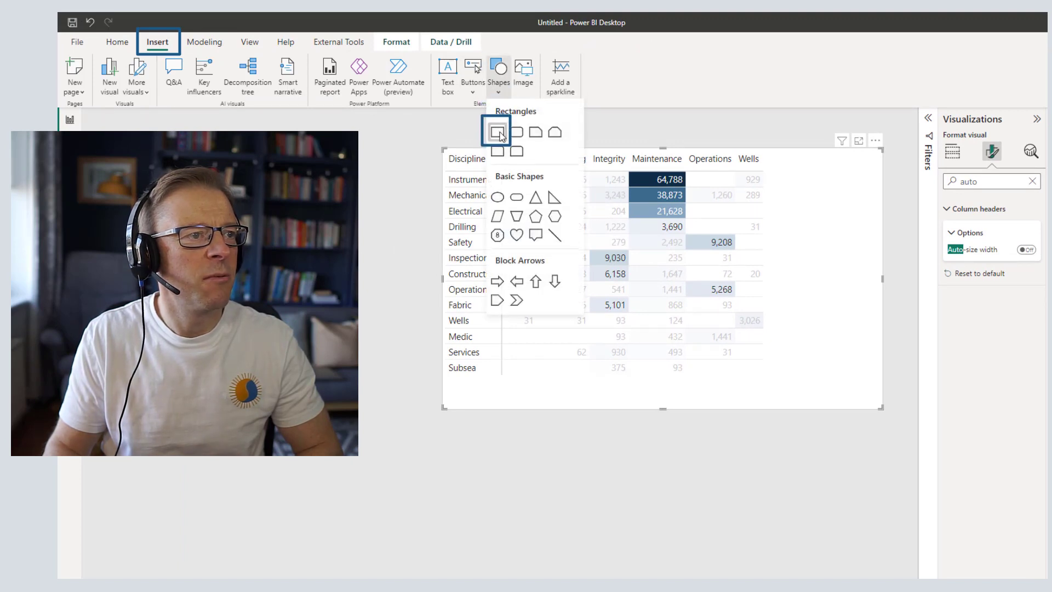
left_click(499, 132)
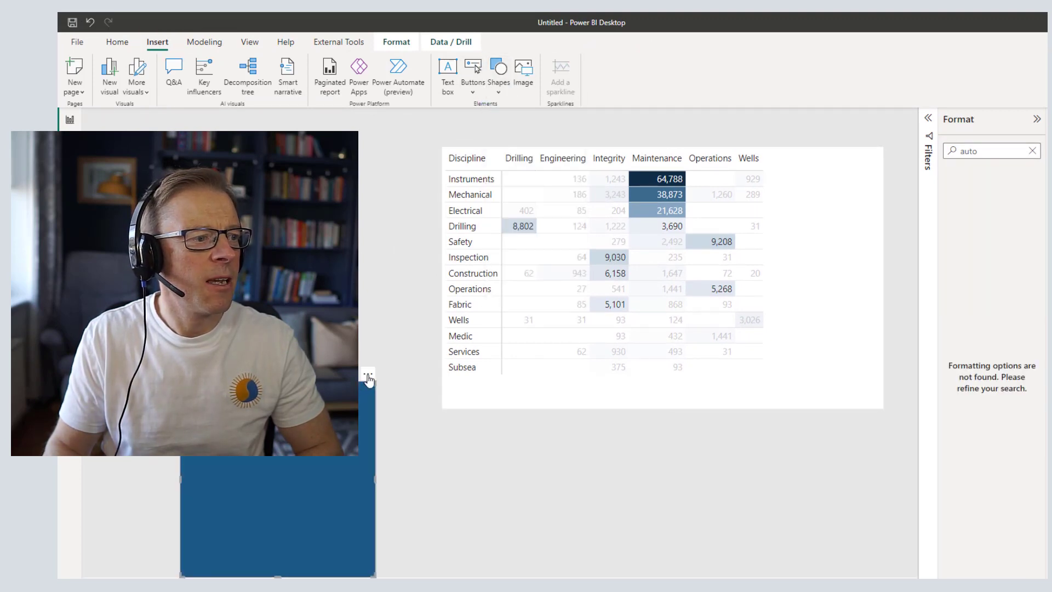
left_click_drag(368, 379, 635, 190)
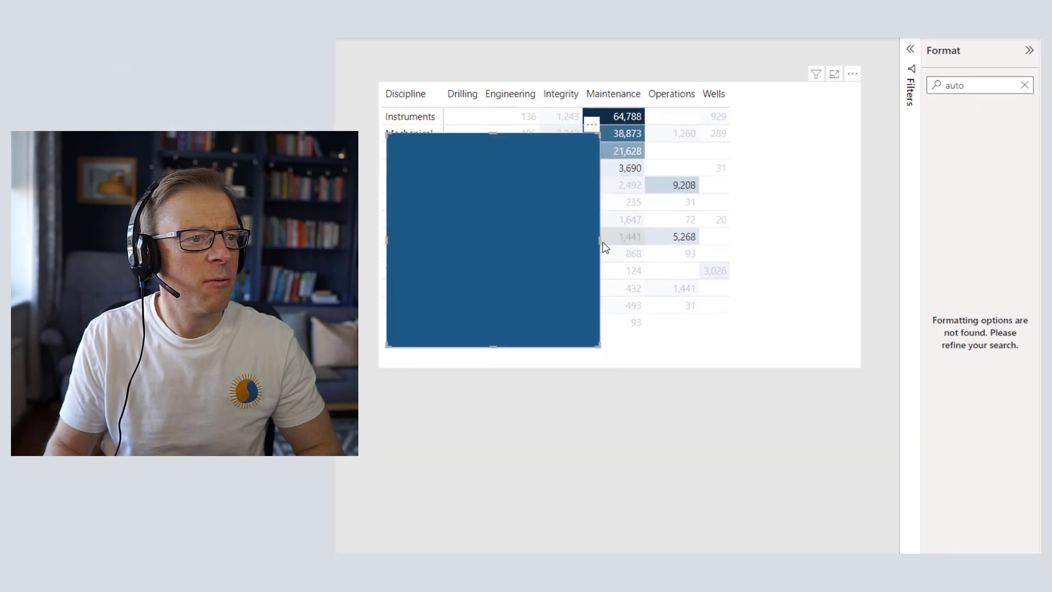
left_click_drag(601, 241, 442, 234)
- Place the rectangle over the department columns one by one as a width guide and resize them to equal widths
left_click_drag(399, 170, 592, 141)
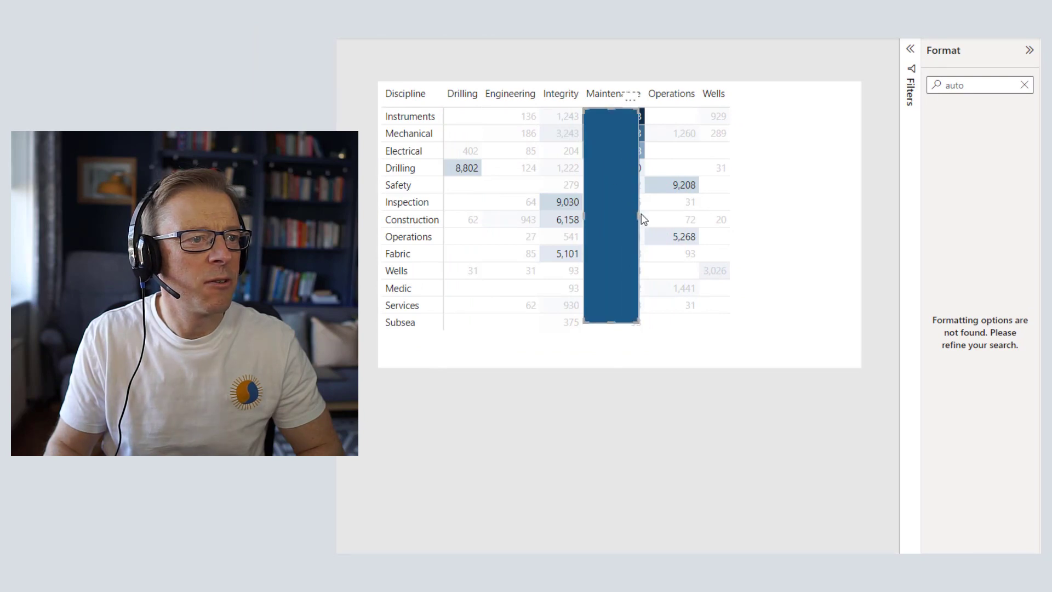
left_click_drag(628, 205, 663, 190)
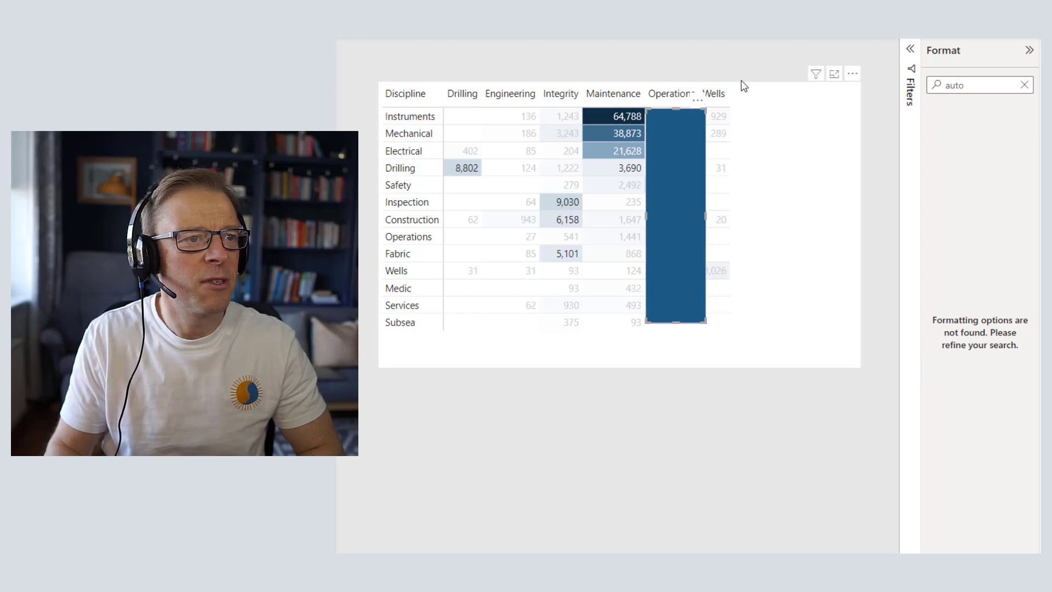
left_click_drag(656, 202, 543, 322)
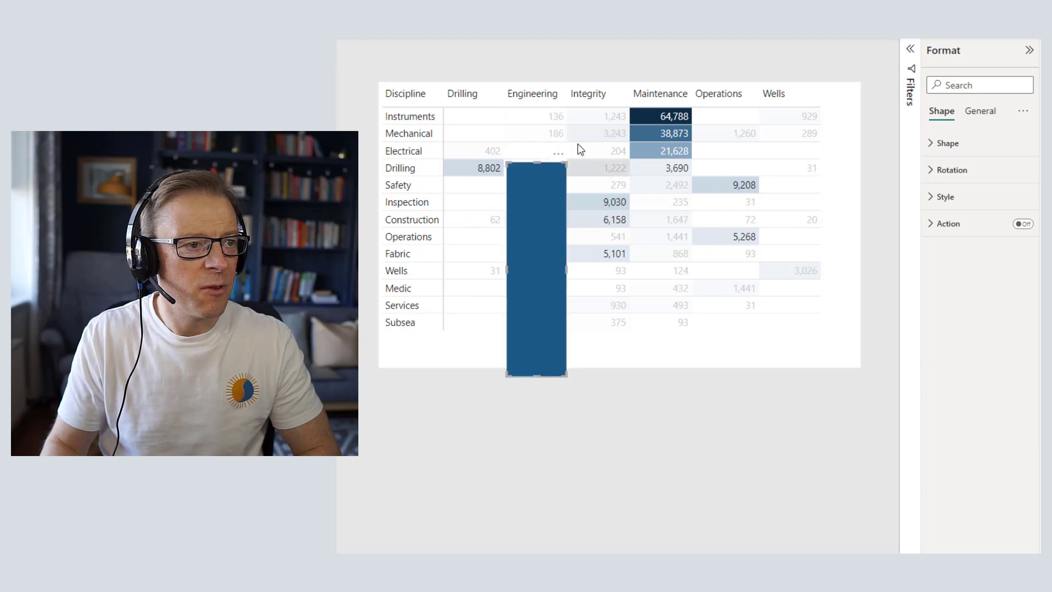
- Remove the guide rectangle from the report page and select the matrix
left_click(558, 153)
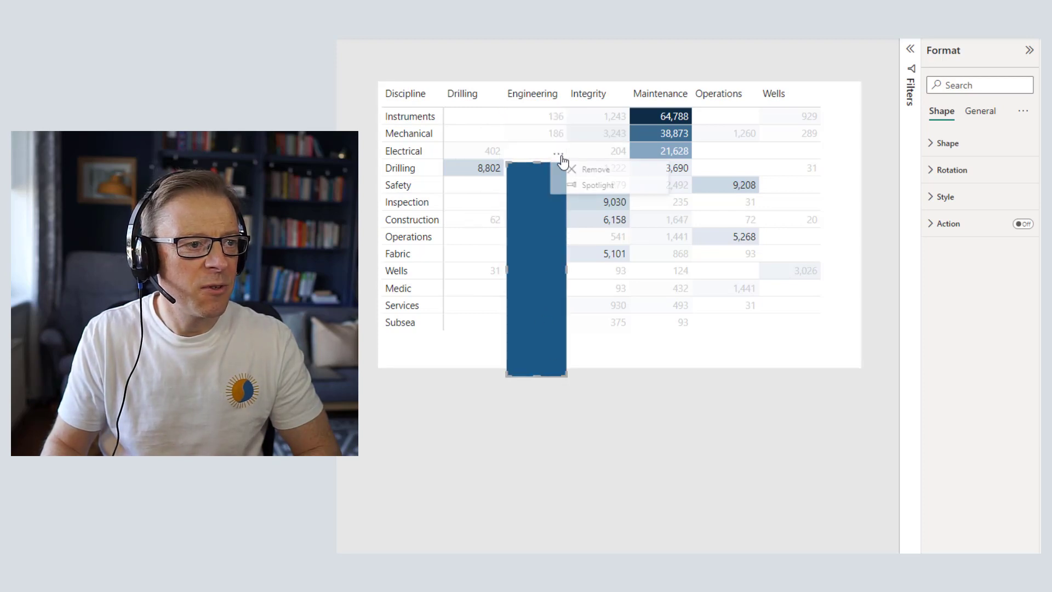
left_click(597, 170)
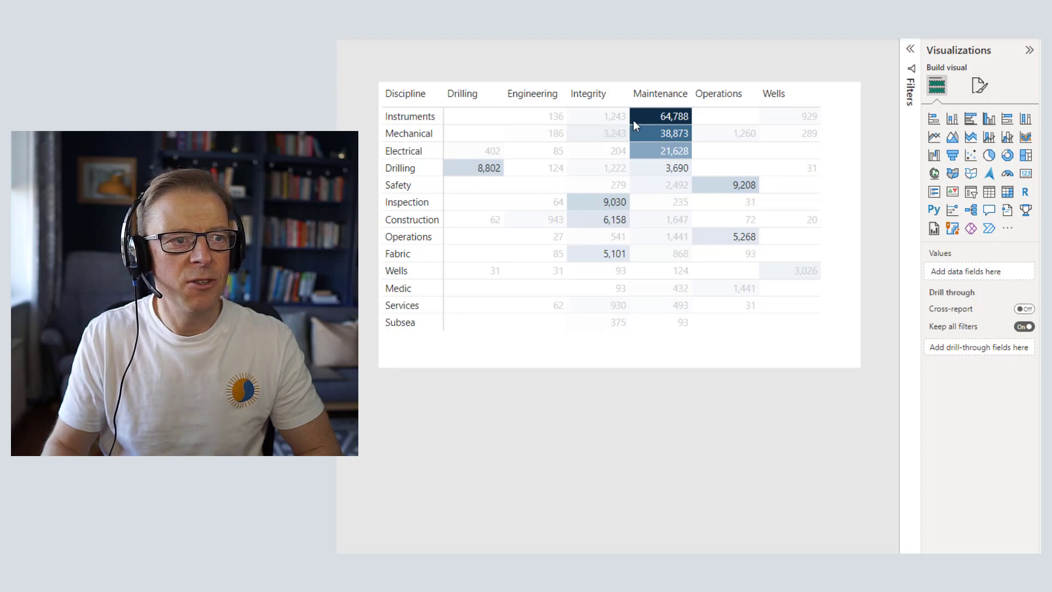
left_click(856, 109)
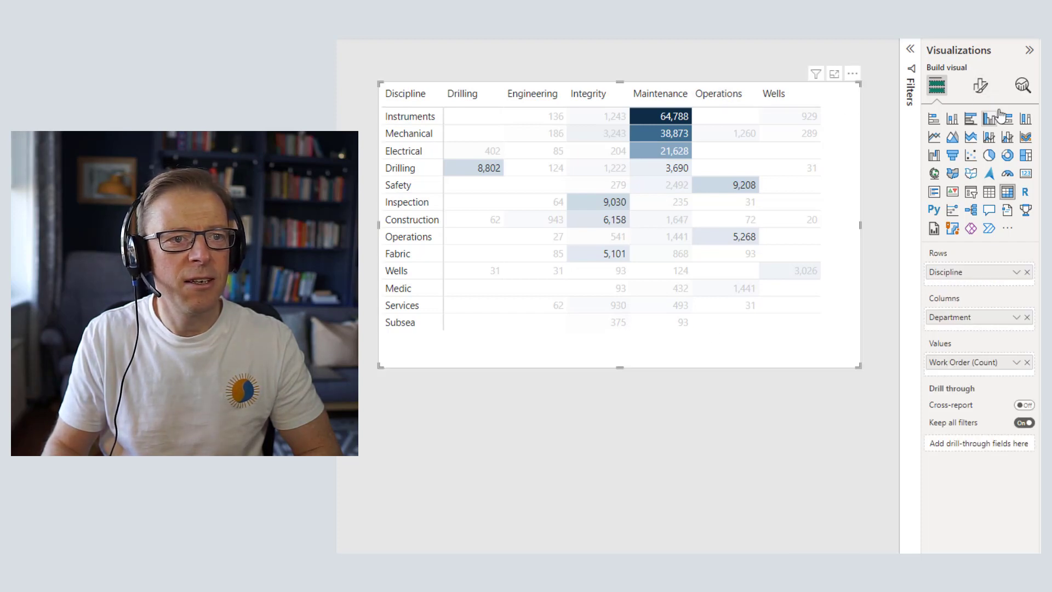
- Find the matrix's row padding by searching for "pad", set it to 5, and increase the matrix's height to fit all rows
left_click(981, 86)
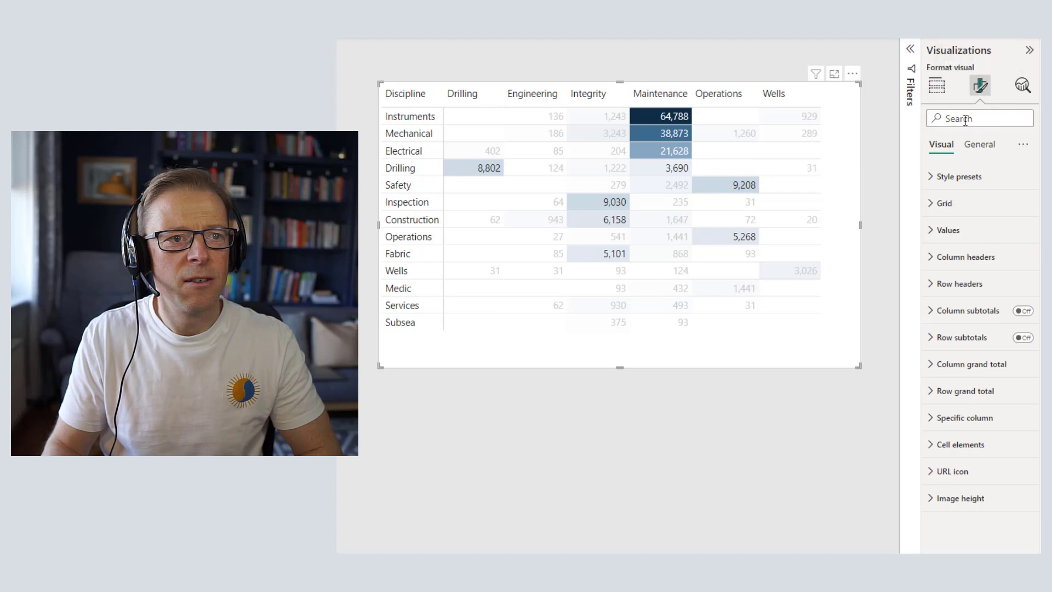
left_click(981, 117)
type("p")
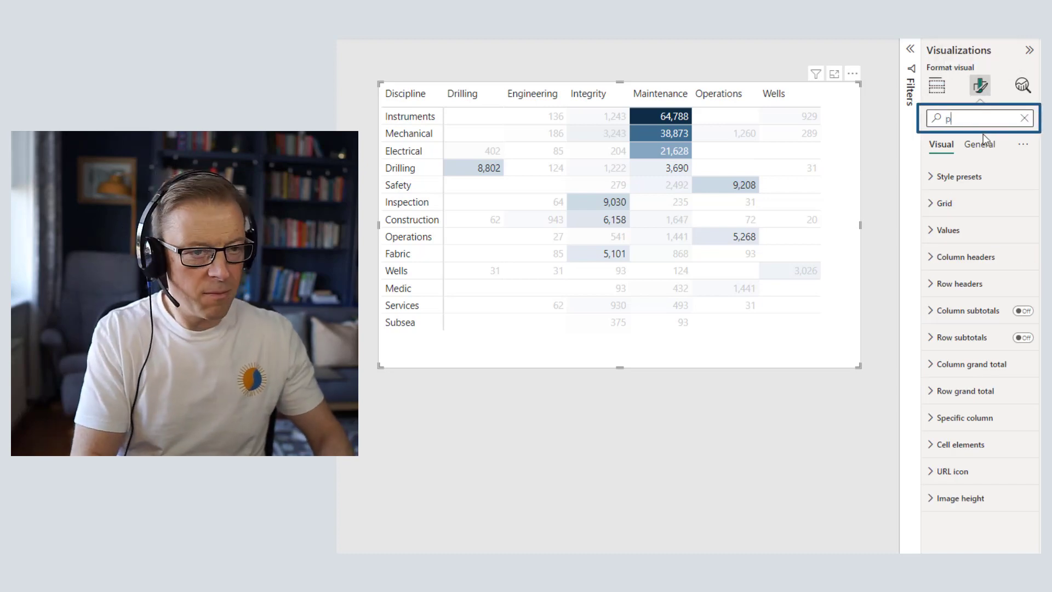
type("ad")
left_click(972, 206)
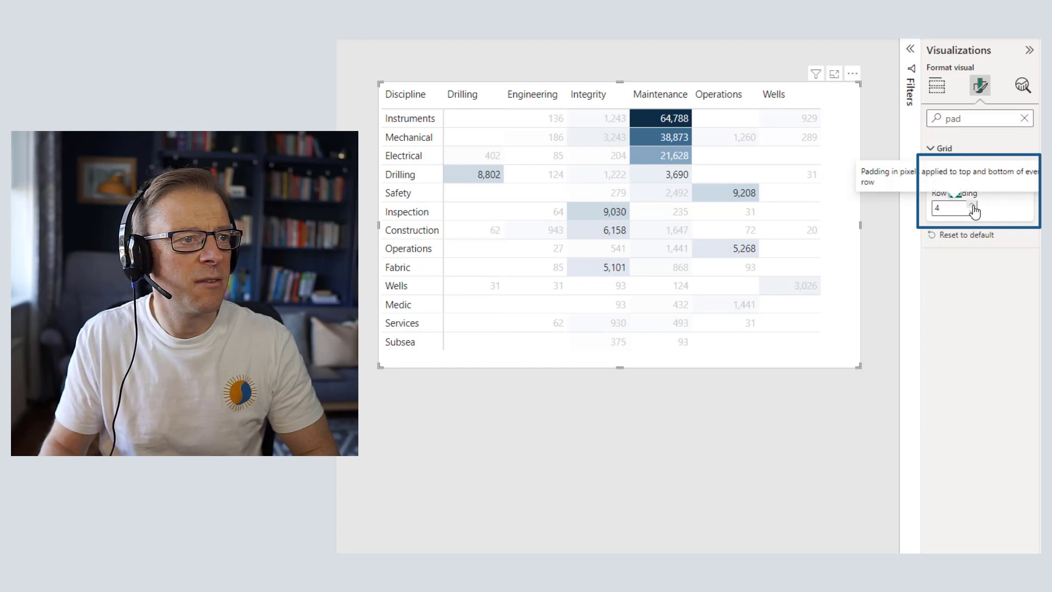
left_click(972, 205)
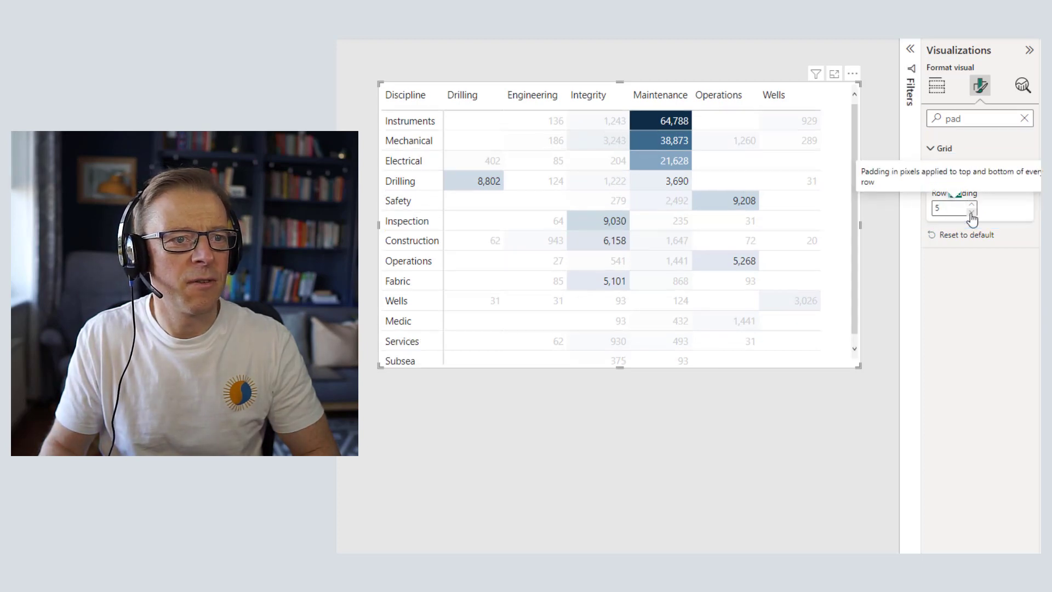
left_click(972, 211)
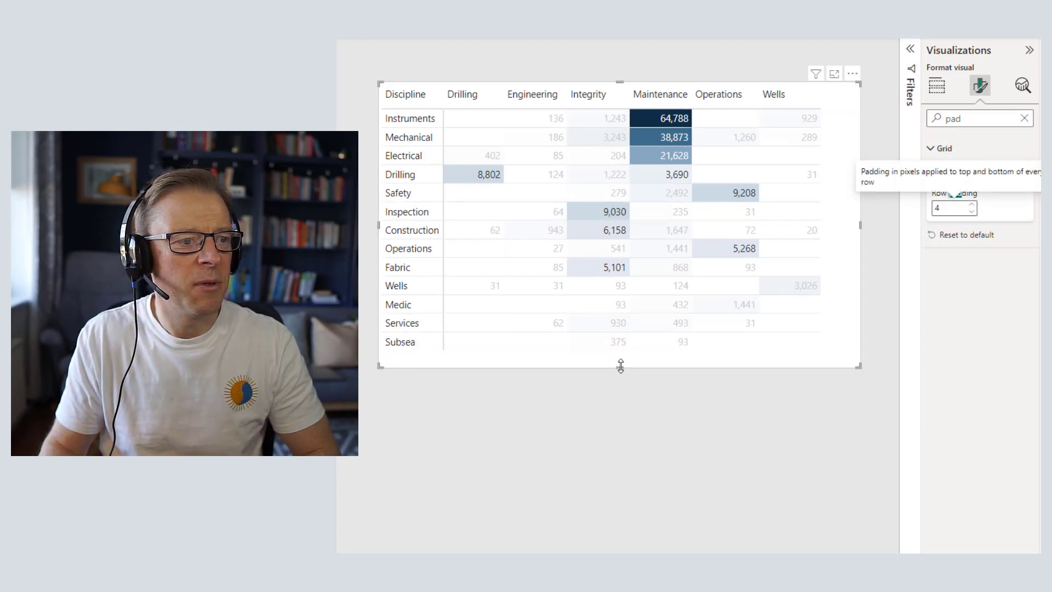
left_click_drag(620, 366, 621, 355)
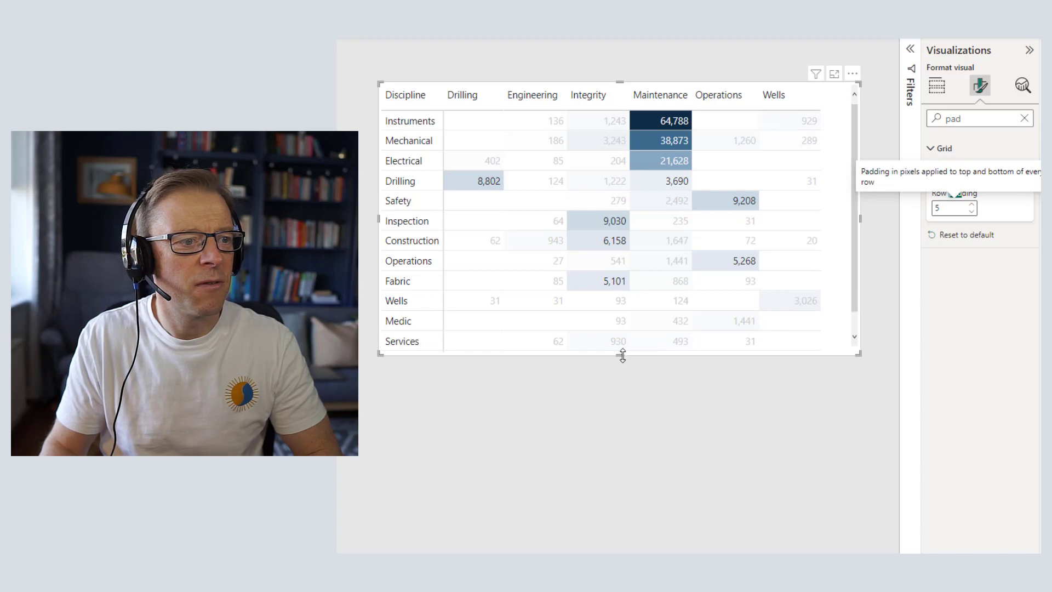
left_click_drag(623, 355, 622, 377)
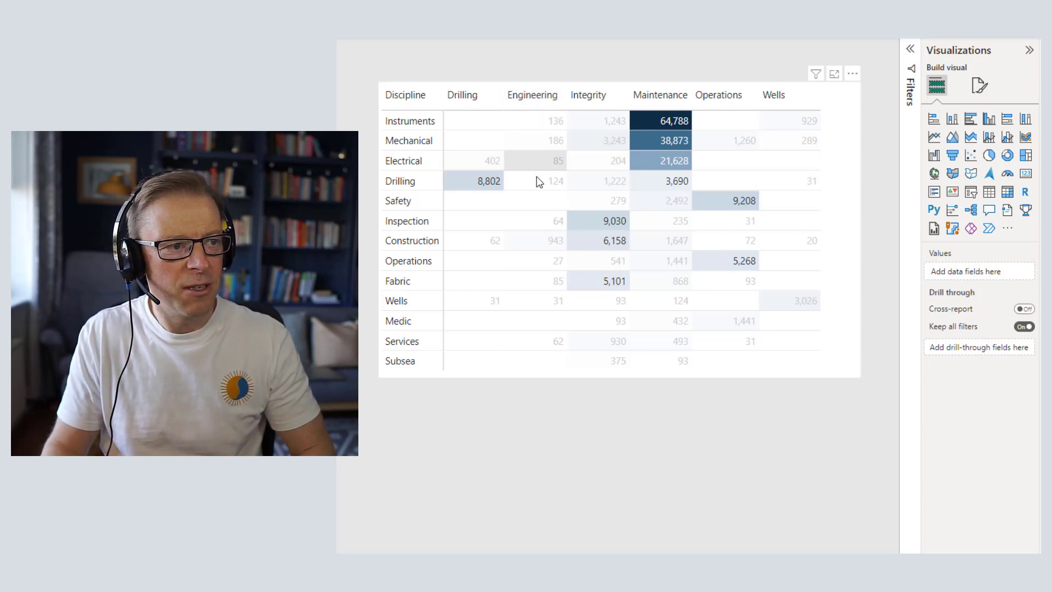
- Left-align the matrix's Work Order (Count) values through the specific column formatting
left_click(754, 83)
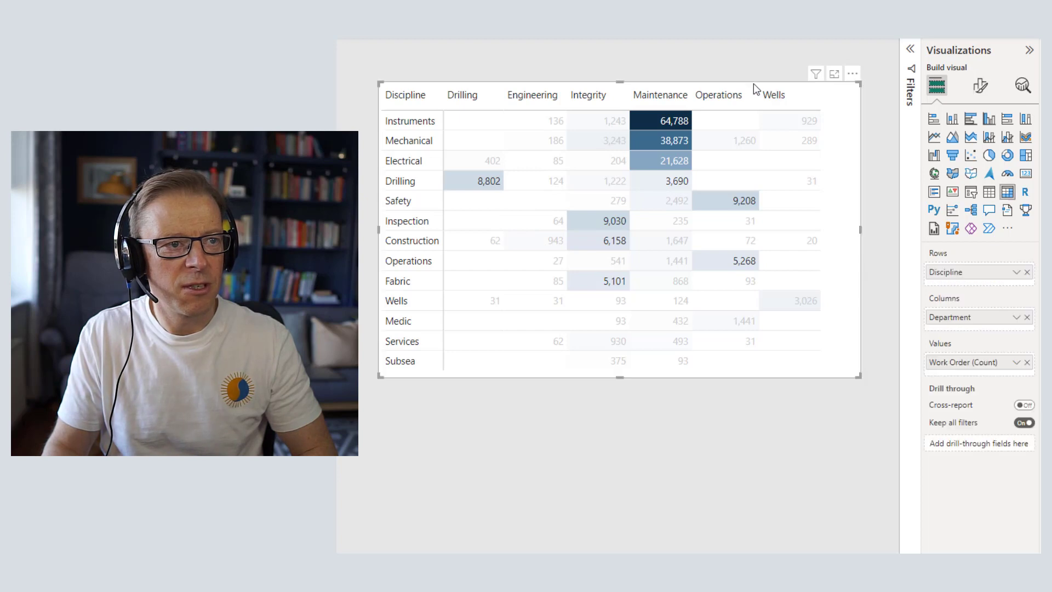
left_click(982, 88)
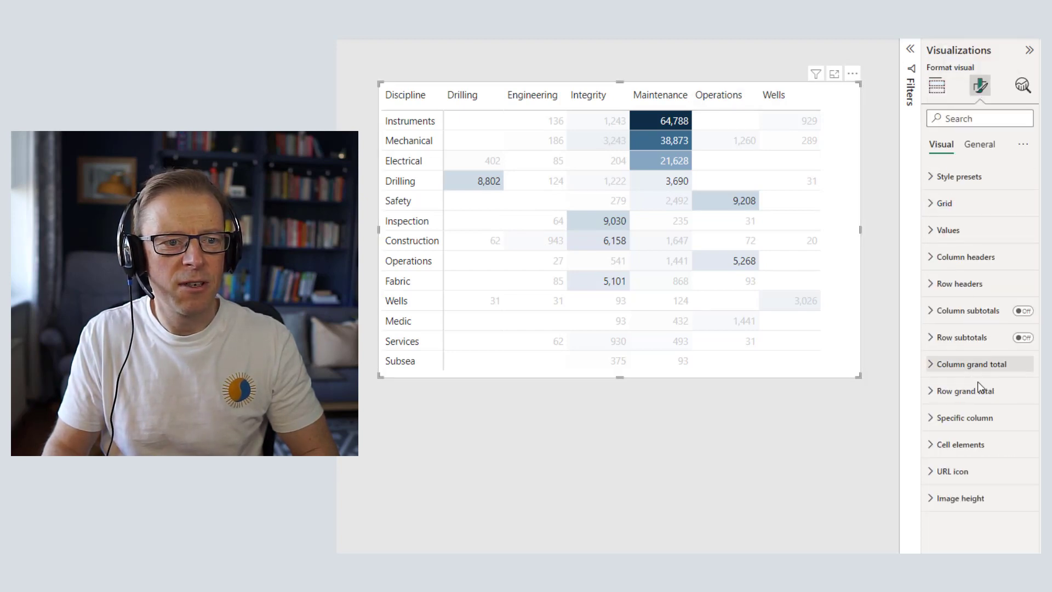
left_click(973, 425)
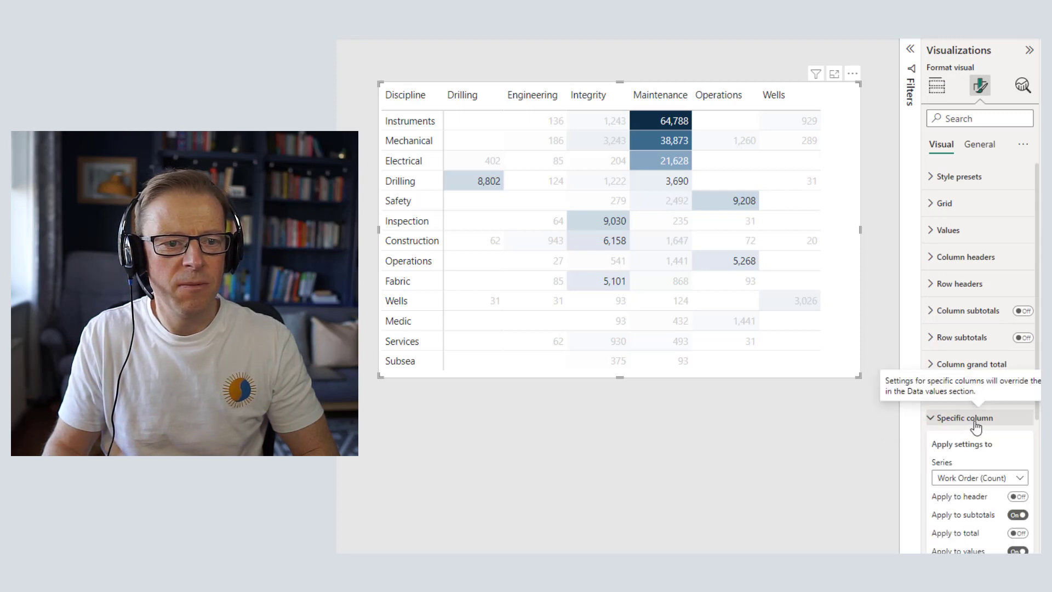
scroll(976, 426, "down", 5)
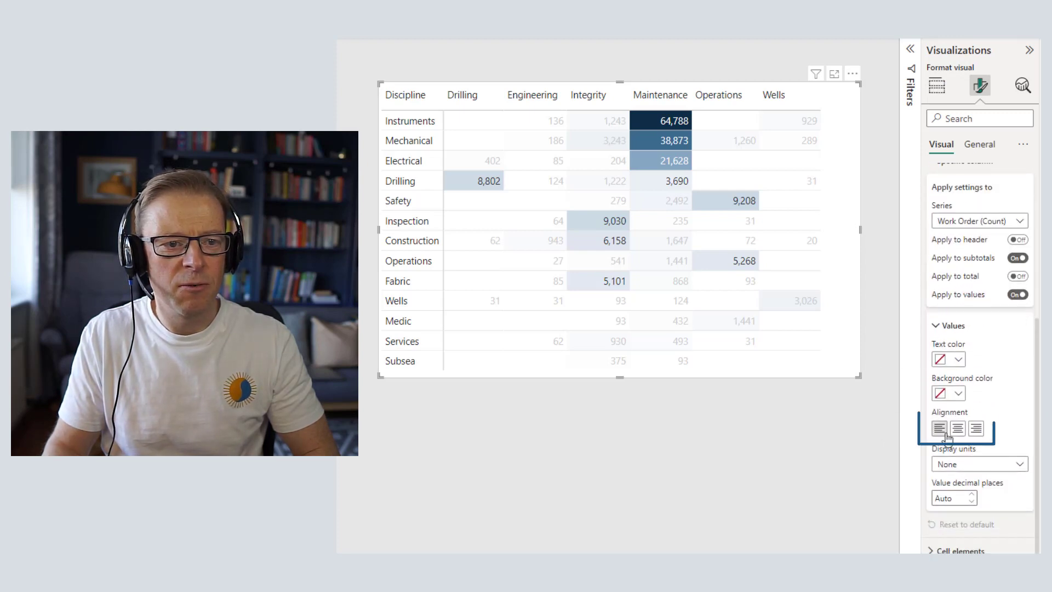
left_click(946, 432)
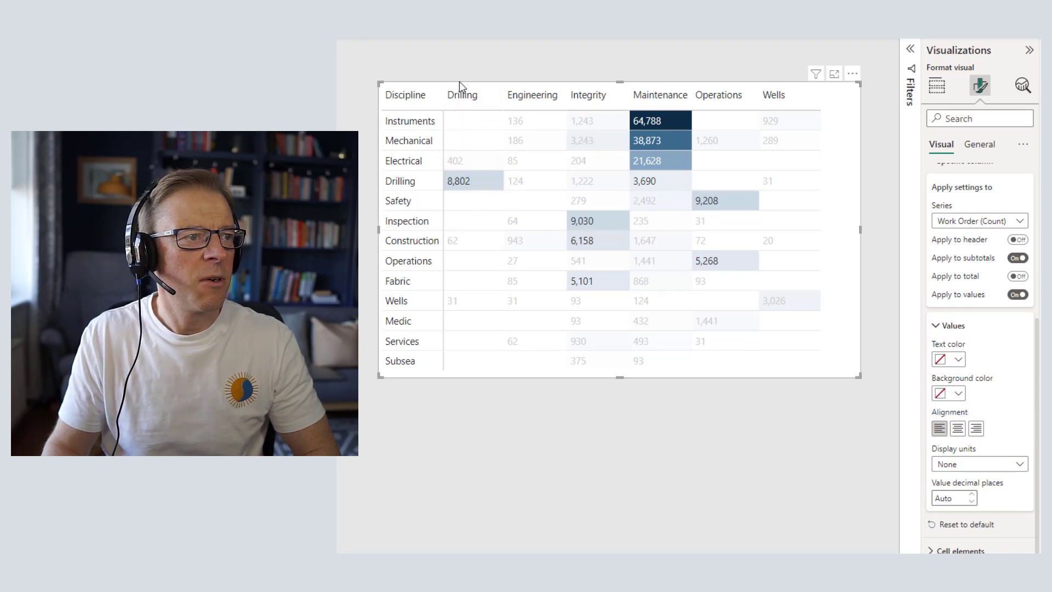
- Turn on the matrix's title and set its text to "Work Orders By Department and Discipline"
left_click(993, 146)
left_click(948, 203)
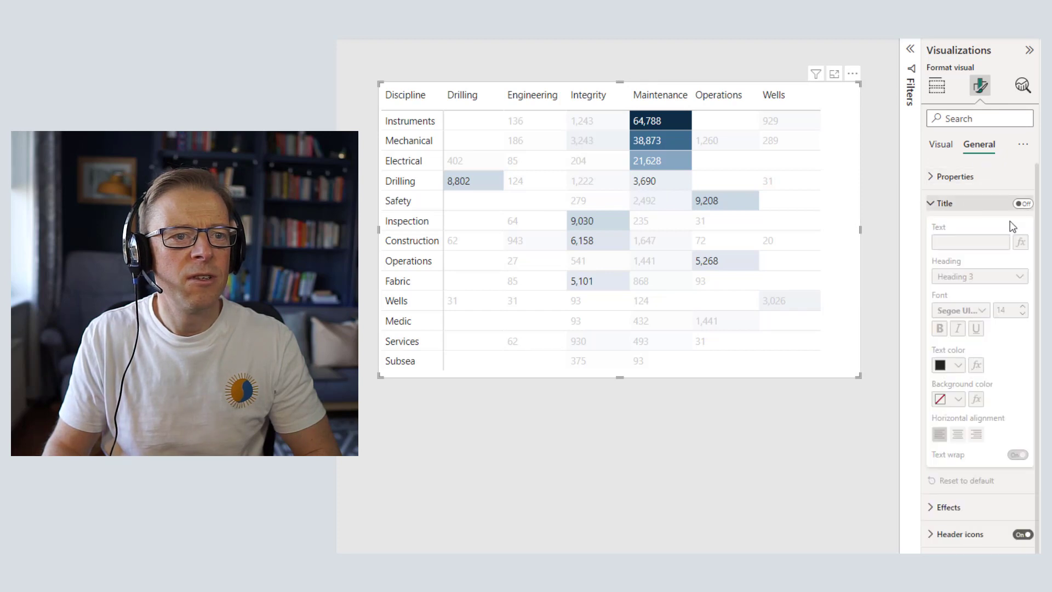
left_click(1022, 203)
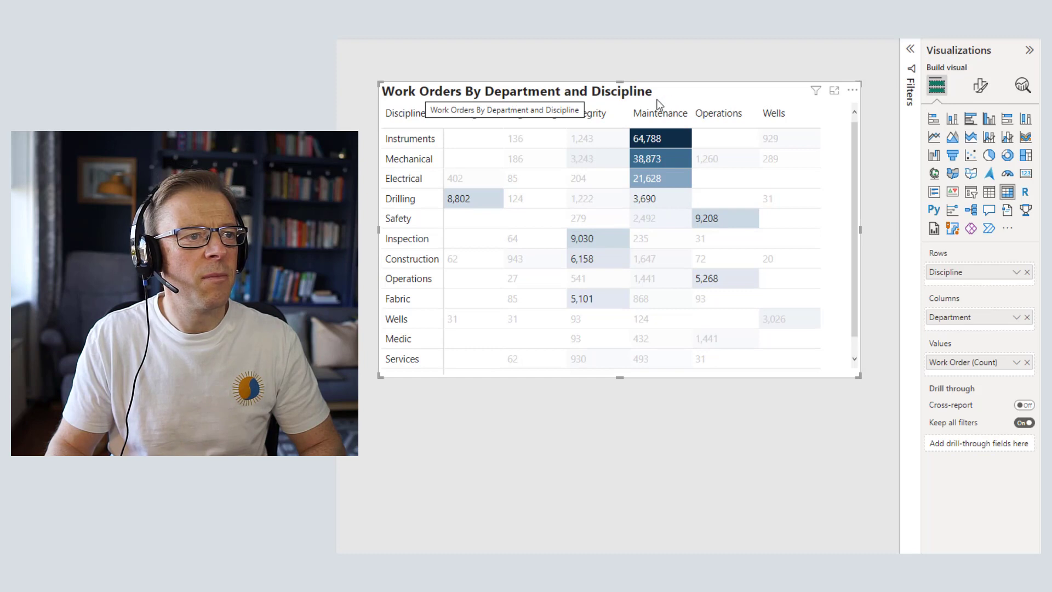
- Search the matrix's format options for "size", set the global font size to 9, and set the title's font size to 12
left_click(982, 87)
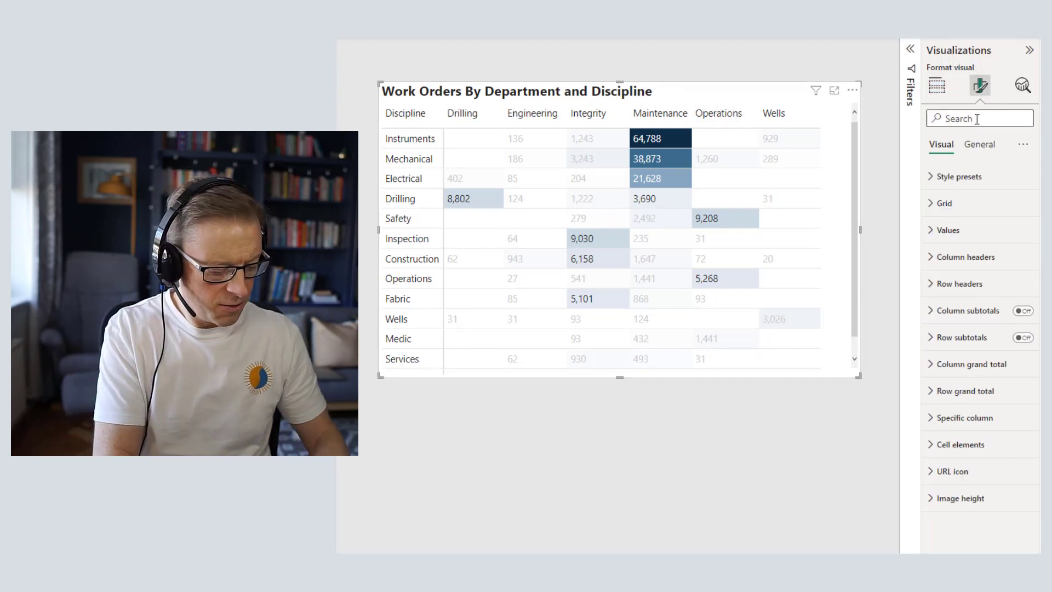
type("size")
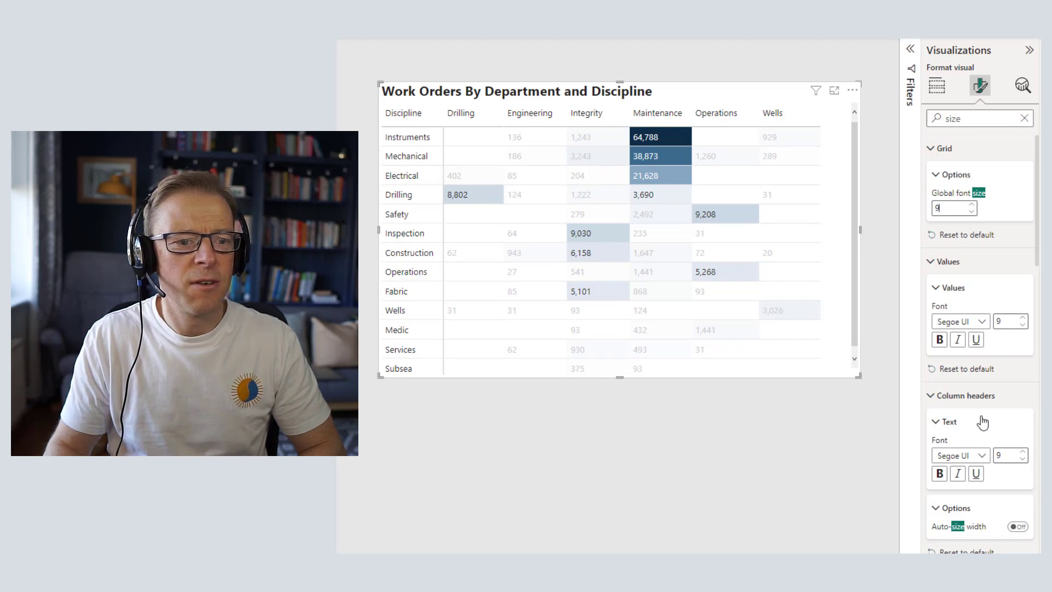
scroll(983, 422, "down", 8)
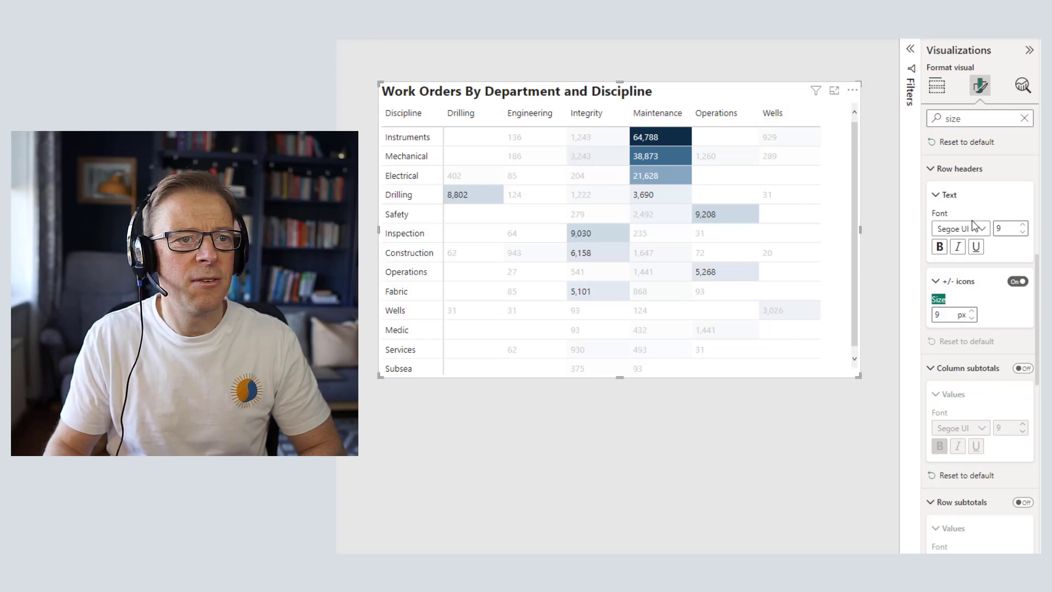
scroll(974, 231, "up", 6)
scroll(975, 231, "up", 1)
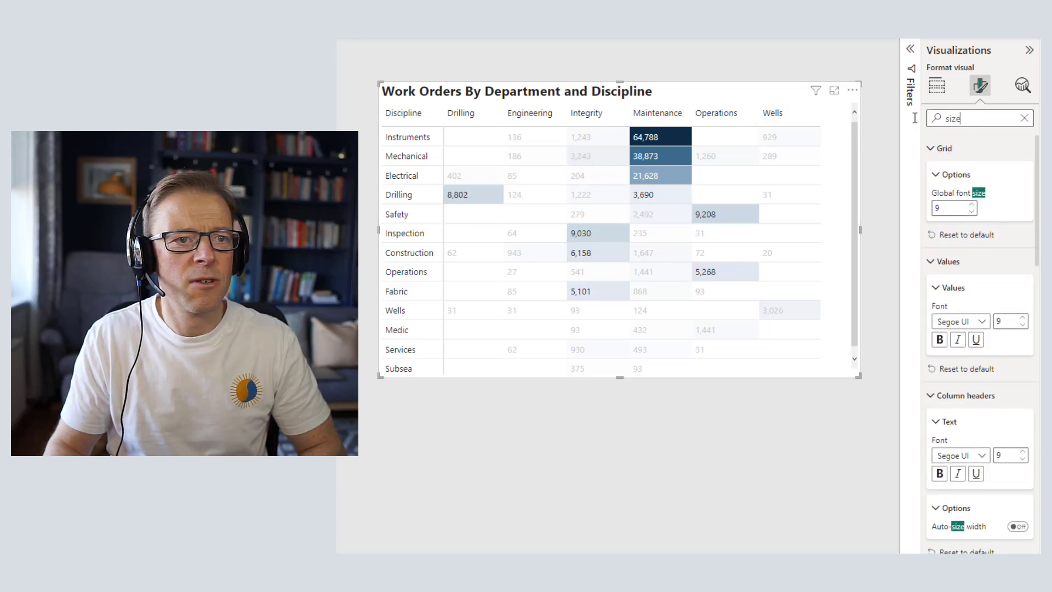
left_click(469, 94)
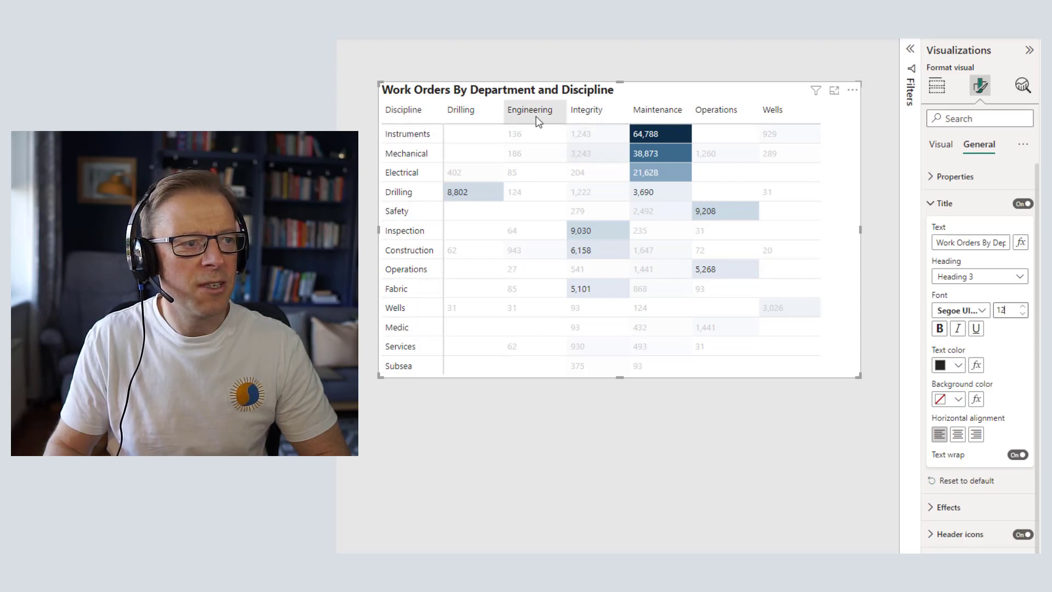
- Rename the matrix's Discipline row field as "Department / Discipline" for this visual
left_click(938, 90)
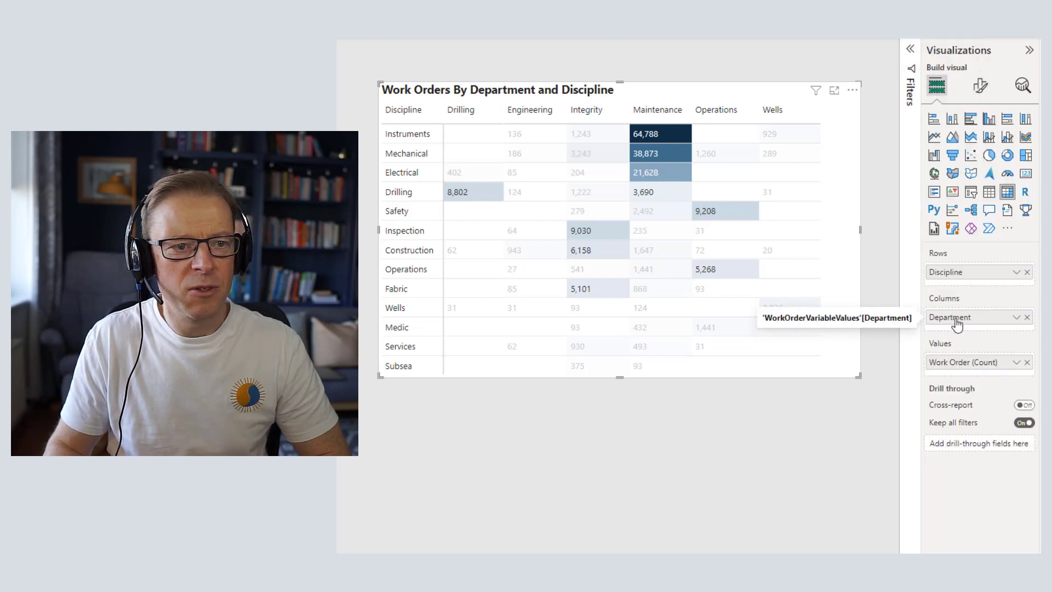
double_click(961, 270)
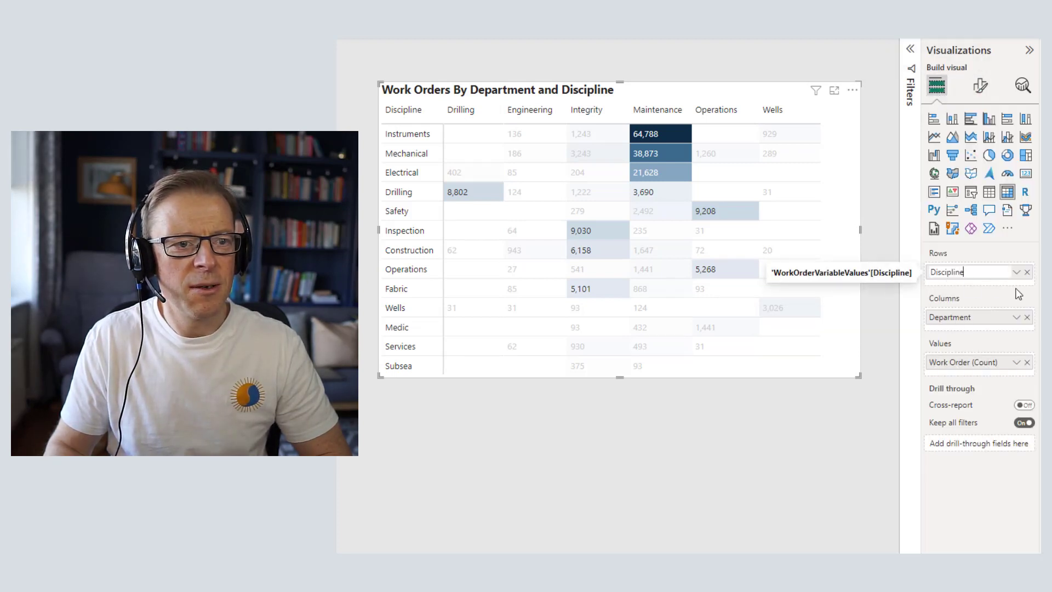
key("Return")
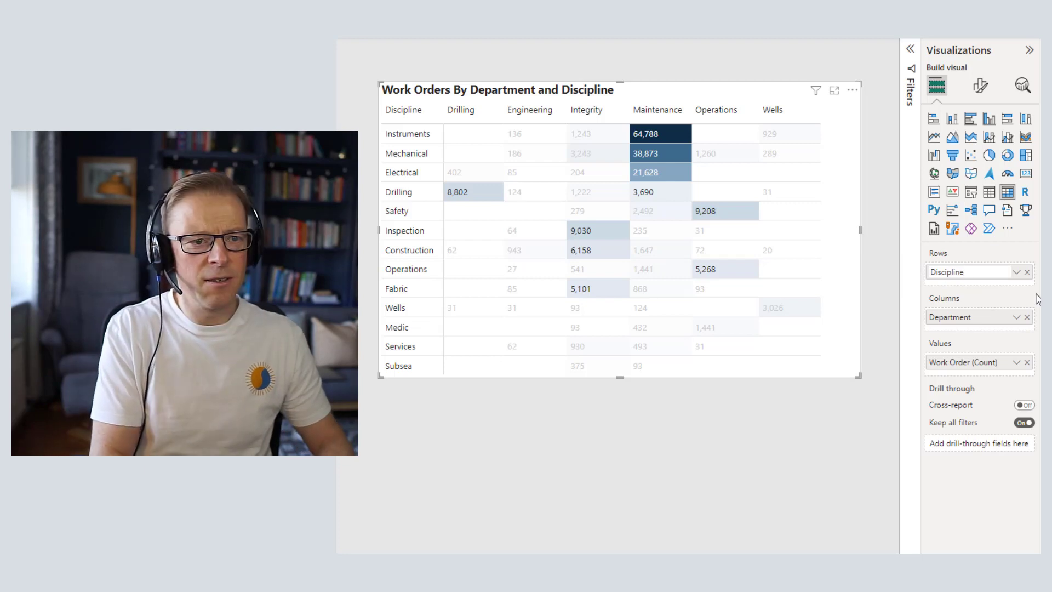
type("Department /")
key("Return")
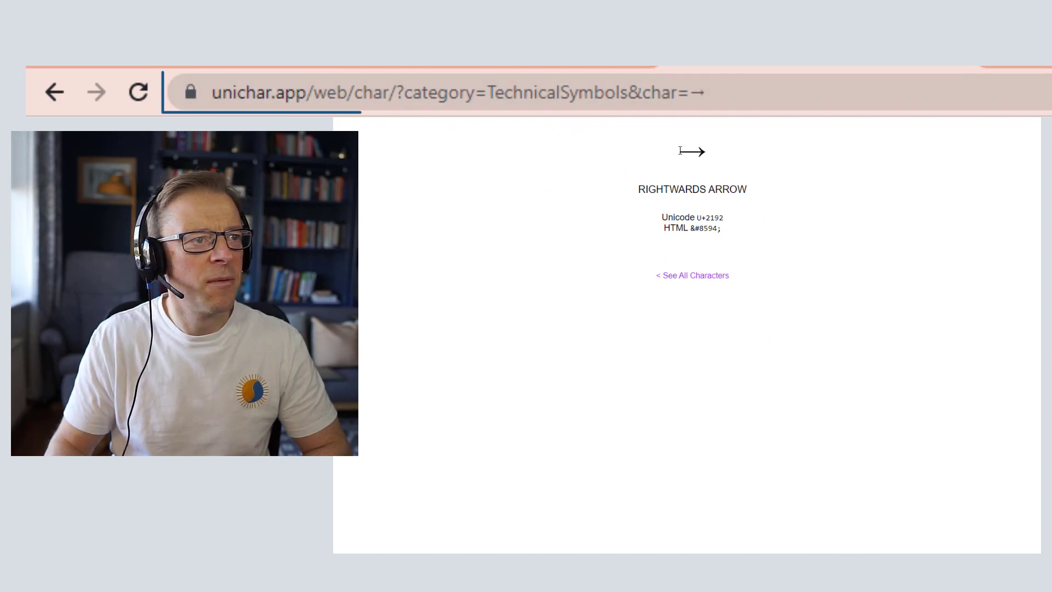
- Copy the rightwards arrow from the unichar.app page in the browser and replace the slash in the Power BI row field's name with it
left_click_drag(682, 152, 724, 157)
key("ctrl+c")
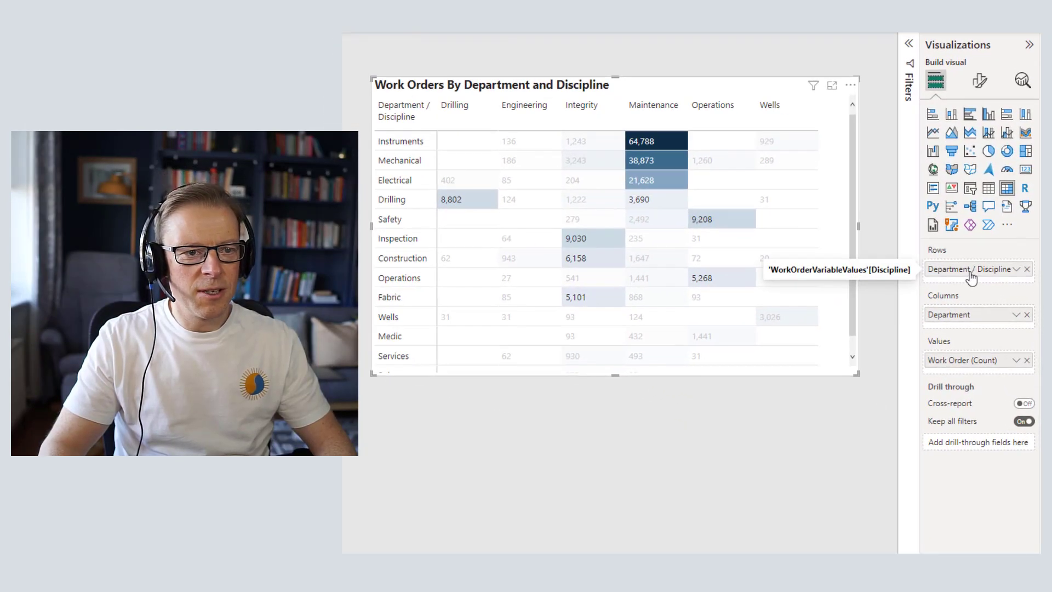
double_click(971, 280)
left_click(960, 277)
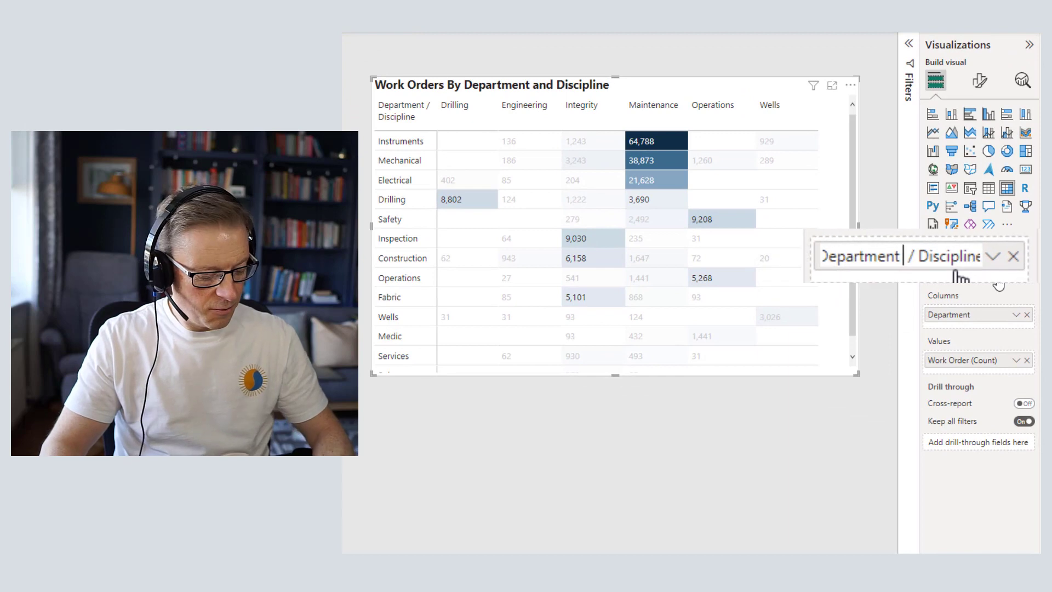
type("->")
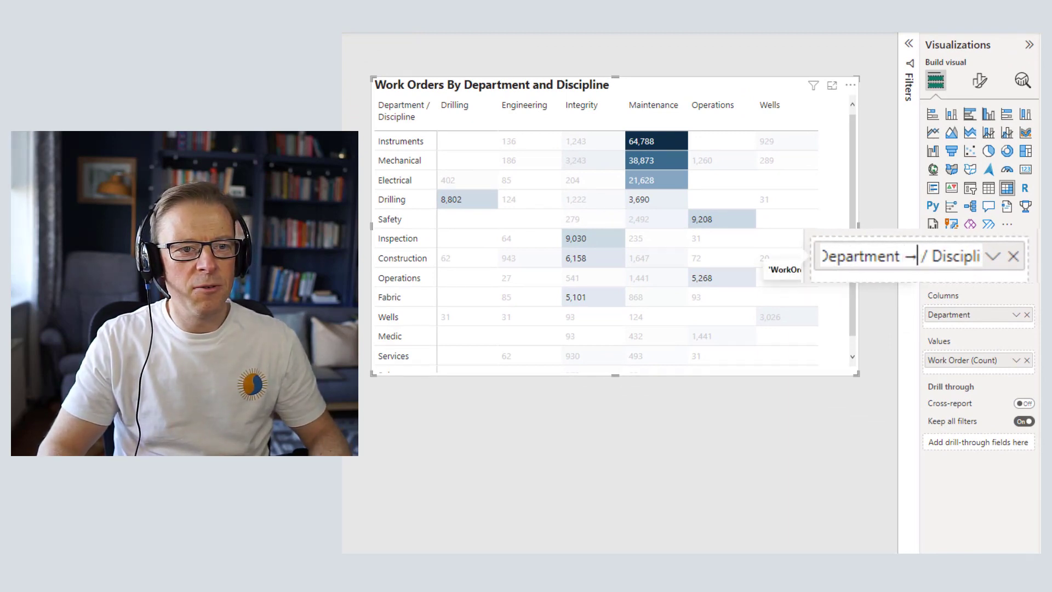
key("Delete")
key("Delete")
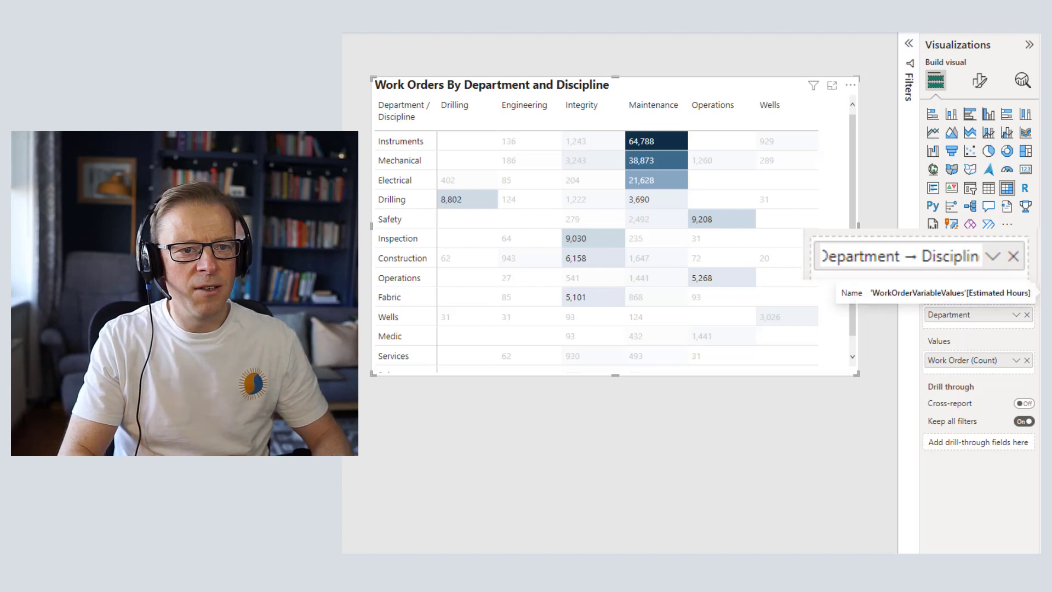
- Append the downwards arrow copied from its browser character page to the row field's name, and extend the matrix's height to fit all rows
key("End")
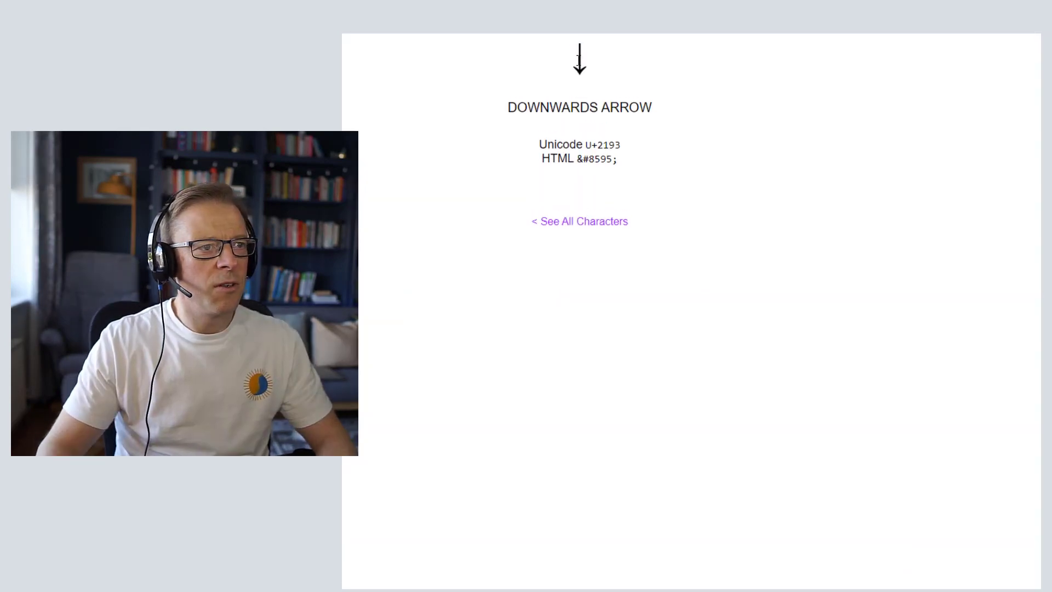
left_click_drag(571, 65, 588, 70)
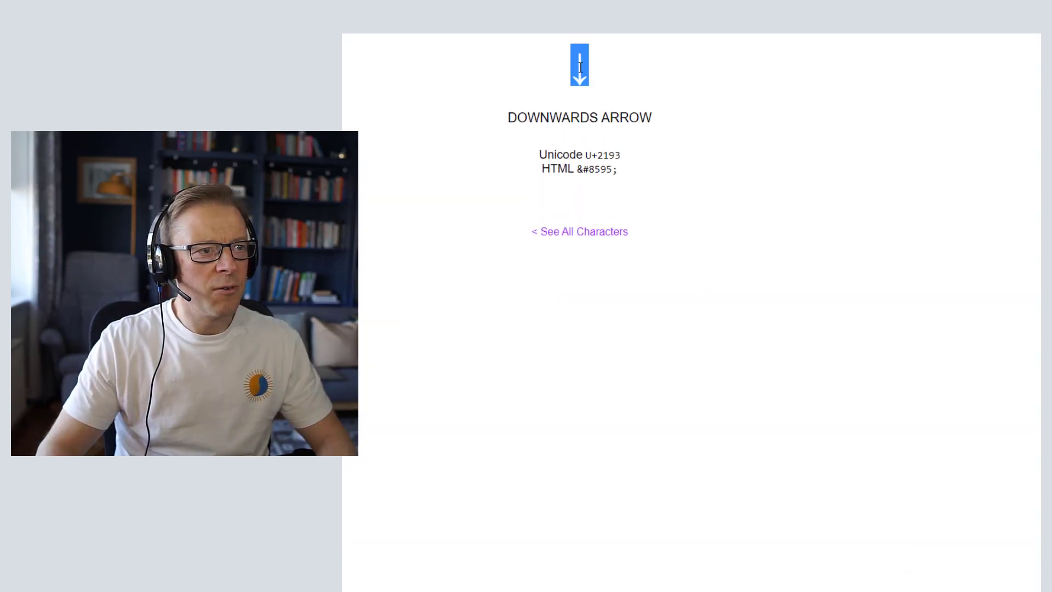
right_click(579, 67)
left_click(606, 81)
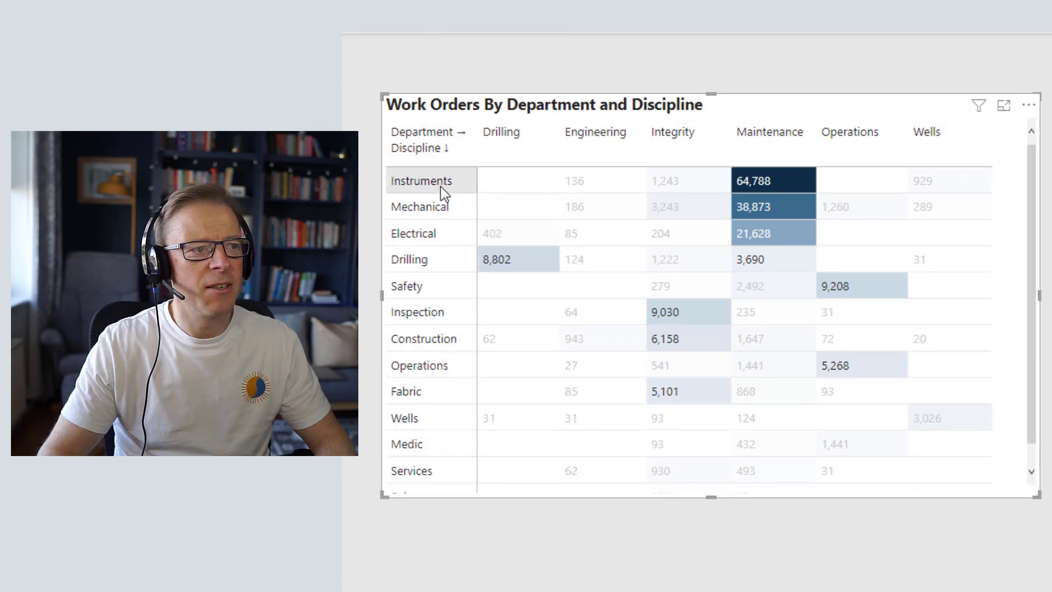
left_click_drag(715, 500, 715, 536)
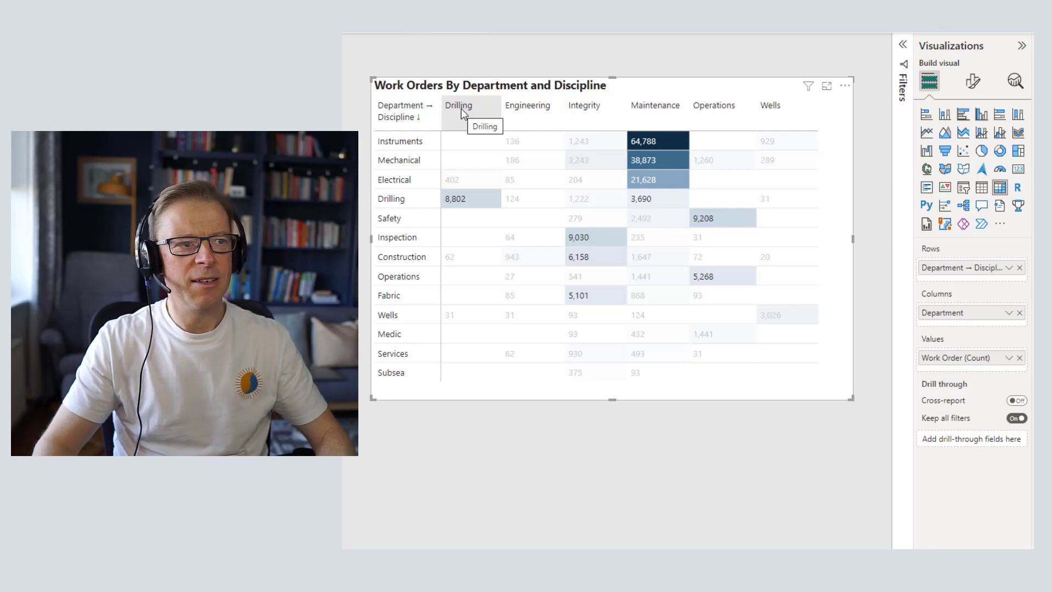
- Set the matrix's column header font to Segoe UI Semibold
left_click(973, 82)
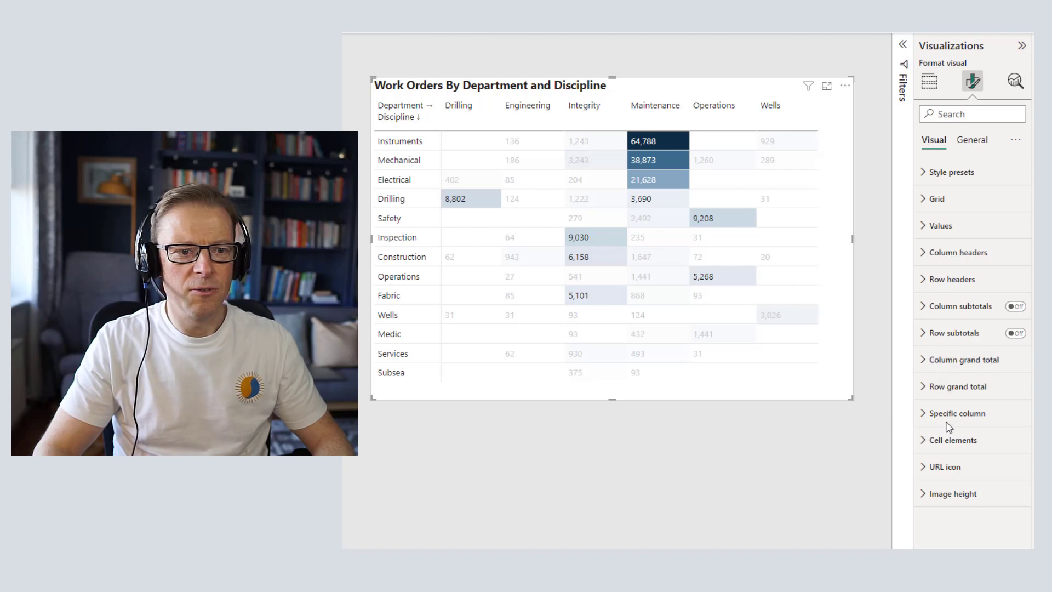
left_click(952, 252)
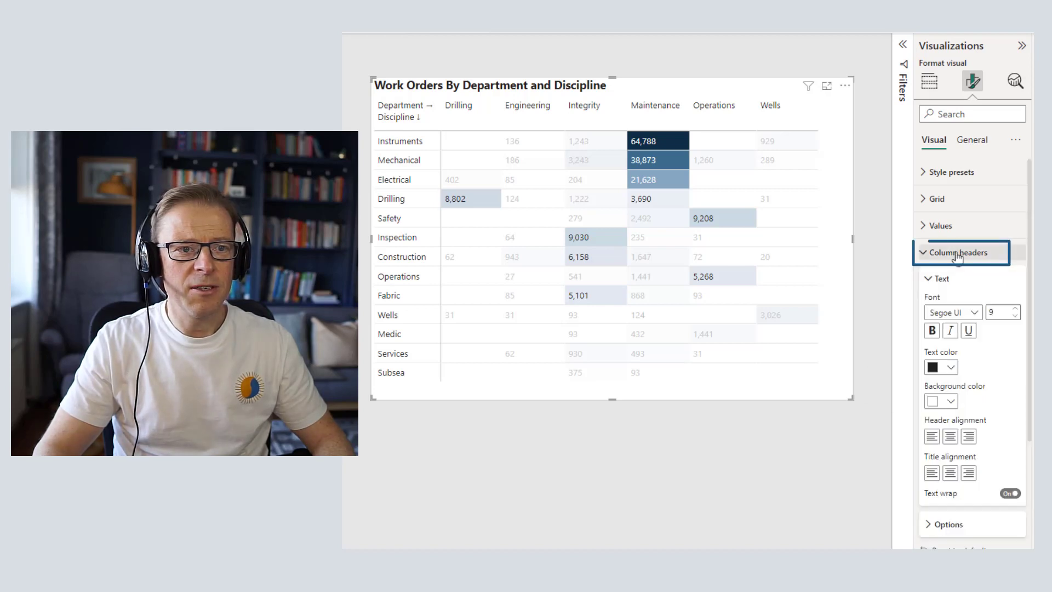
left_click(955, 313)
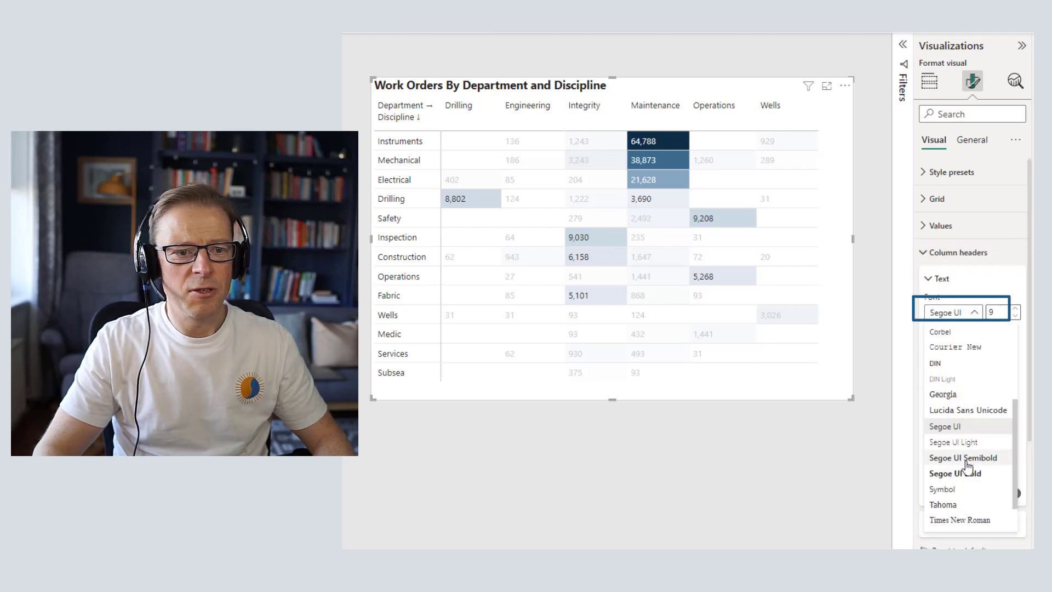
left_click(963, 458)
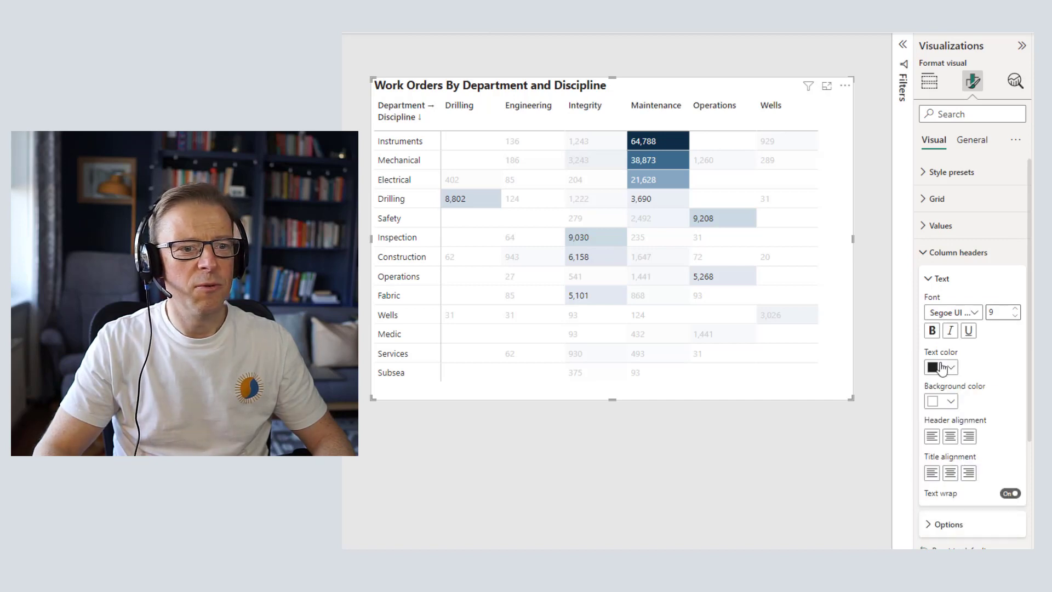
- Try Segoe UI Bold on the matrix's column headers and go back to Segoe UI Semibold
left_click(958, 318)
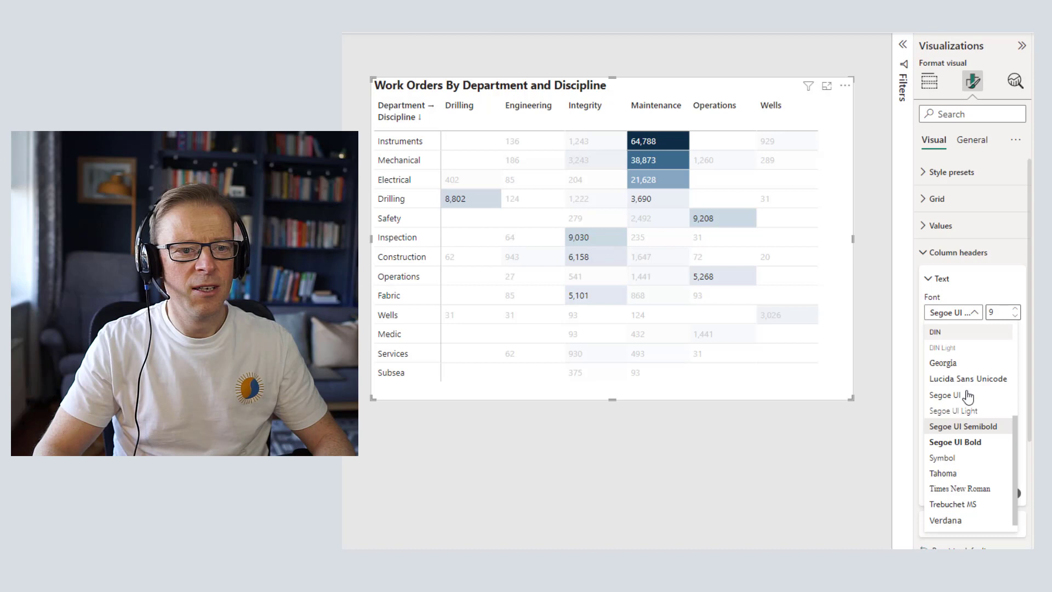
left_click(969, 446)
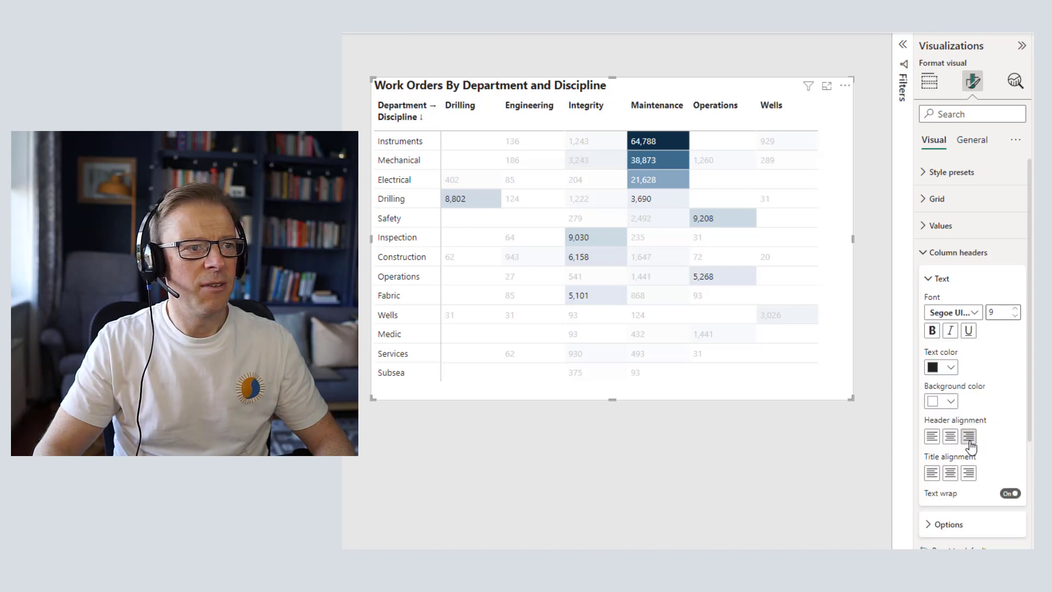
left_click(970, 317)
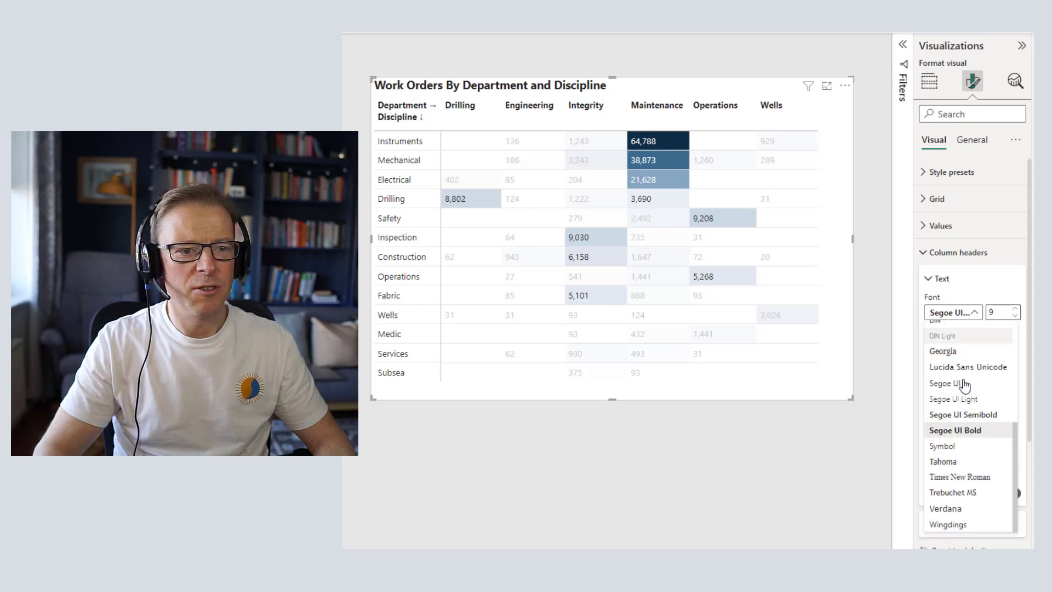
left_click(969, 415)
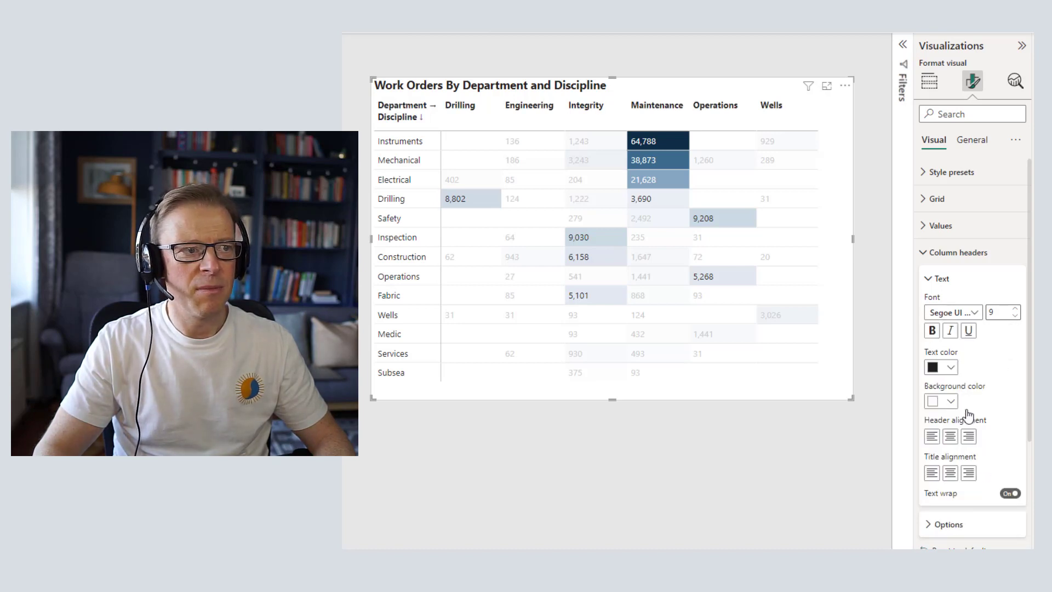
- Set the matrix's row header font to Segoe UI Semibold
left_click(926, 253)
left_click(931, 279)
left_click(958, 339)
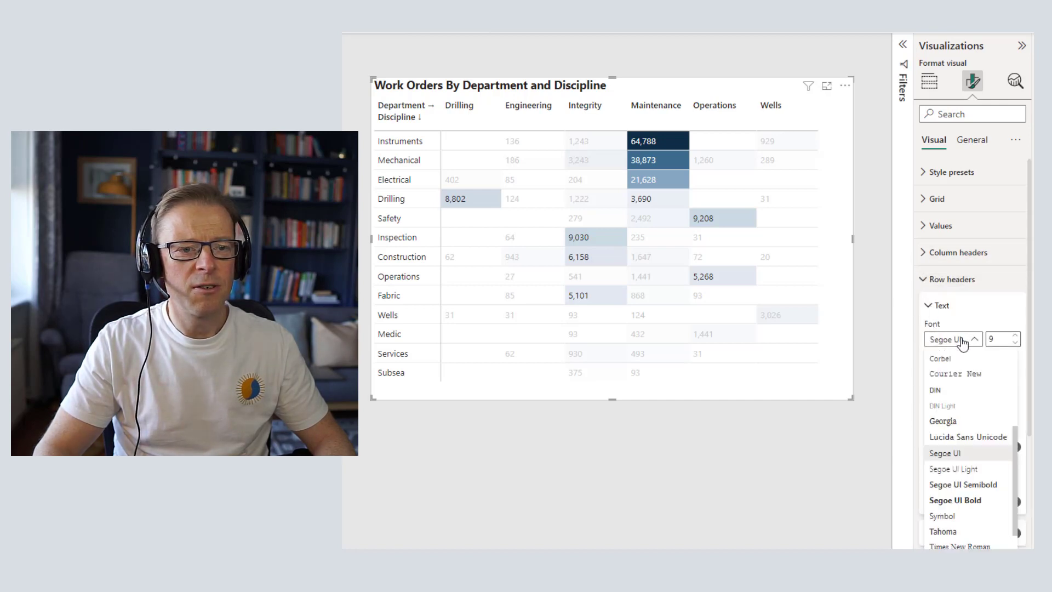
left_click(952, 484)
left_click(713, 438)
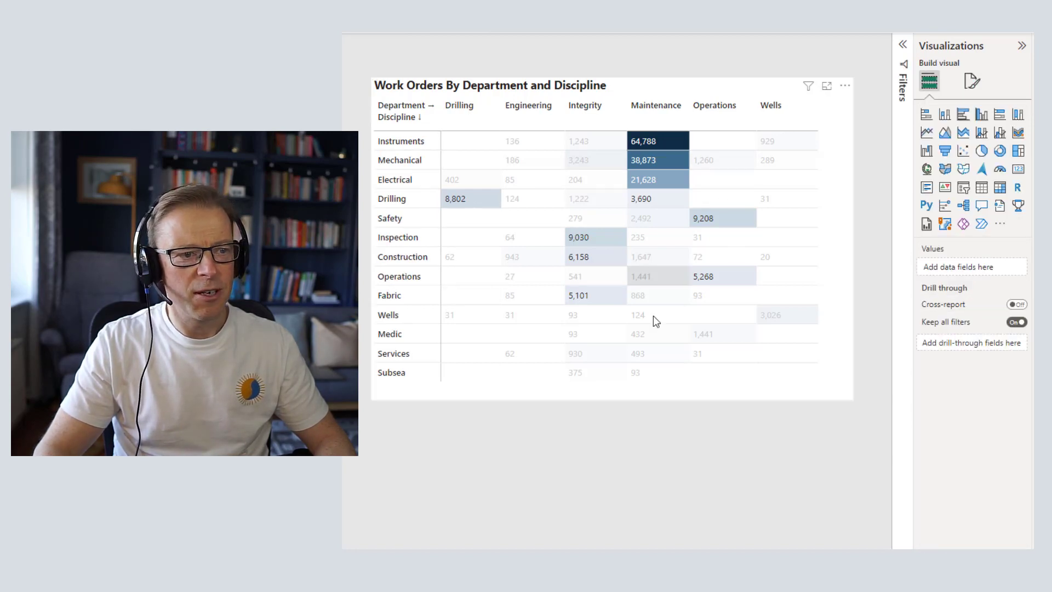
- Turn on the visual border for the work orders matrix
left_click(704, 94)
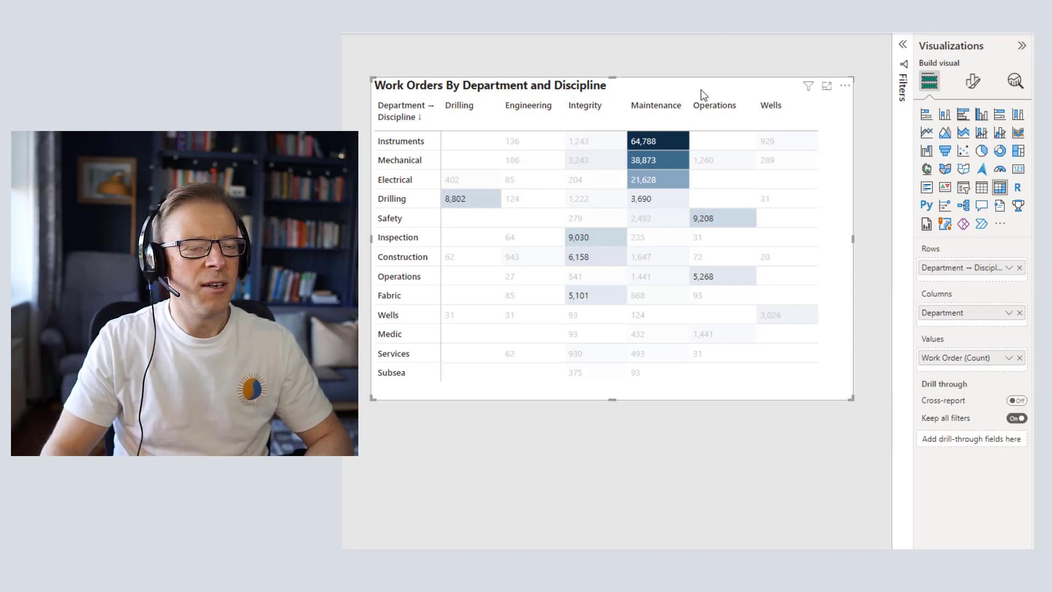
left_click(979, 88)
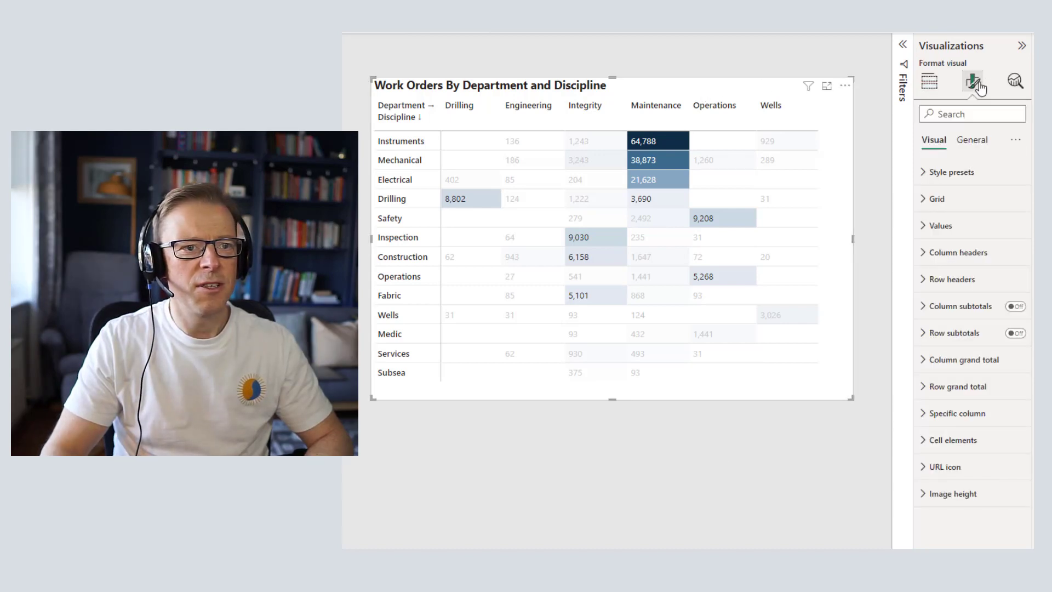
left_click(973, 144)
left_click(941, 228)
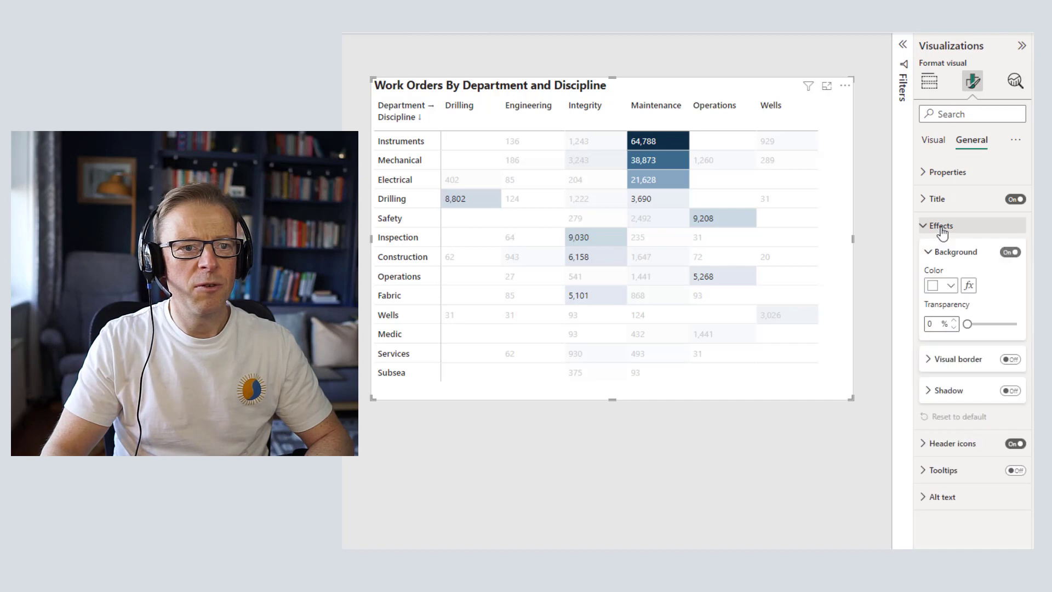
left_click(946, 362)
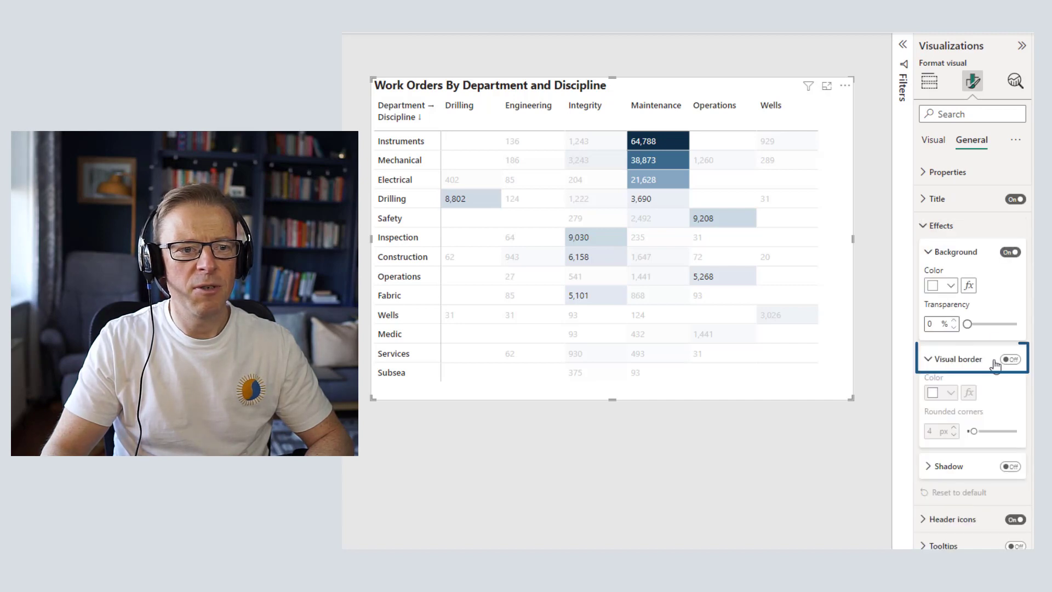
left_click(1012, 360)
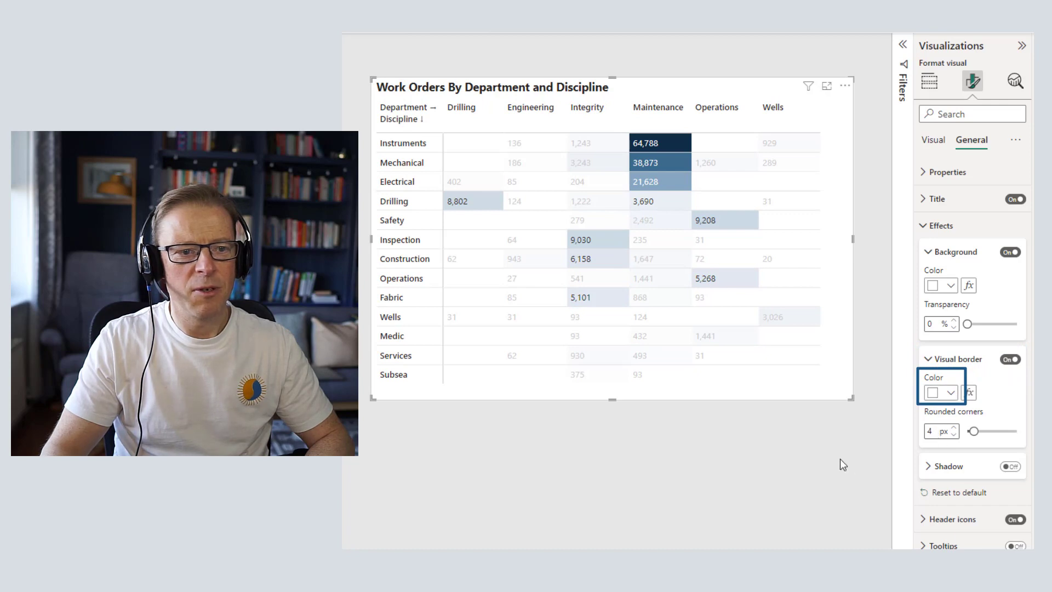
left_click(857, 411)
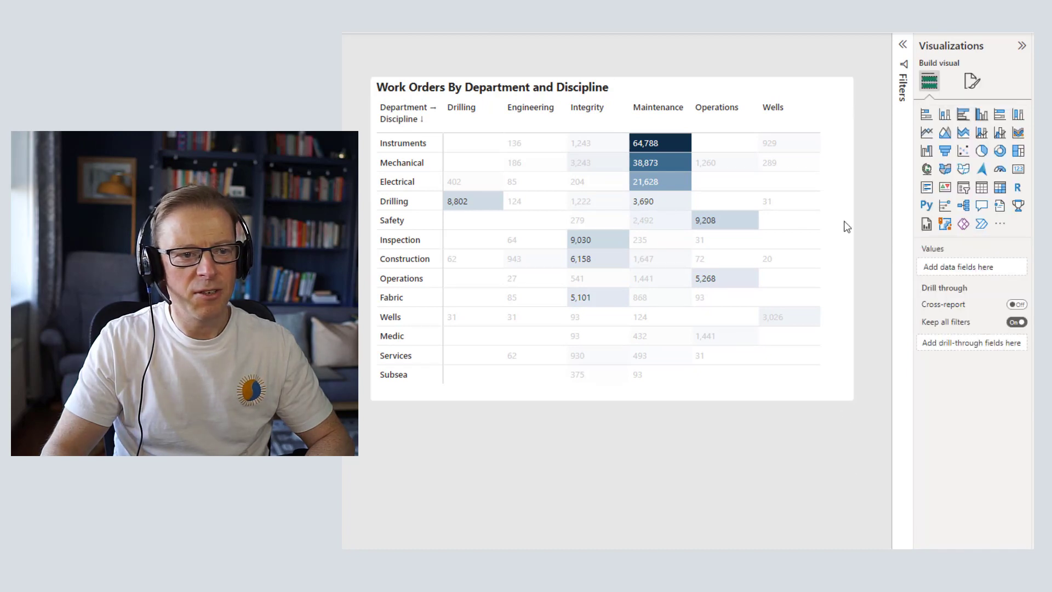
- Turn on the matrix's shadow effect and change the shadow colour from black to a light grey theme shade
left_click(743, 88)
left_click(977, 89)
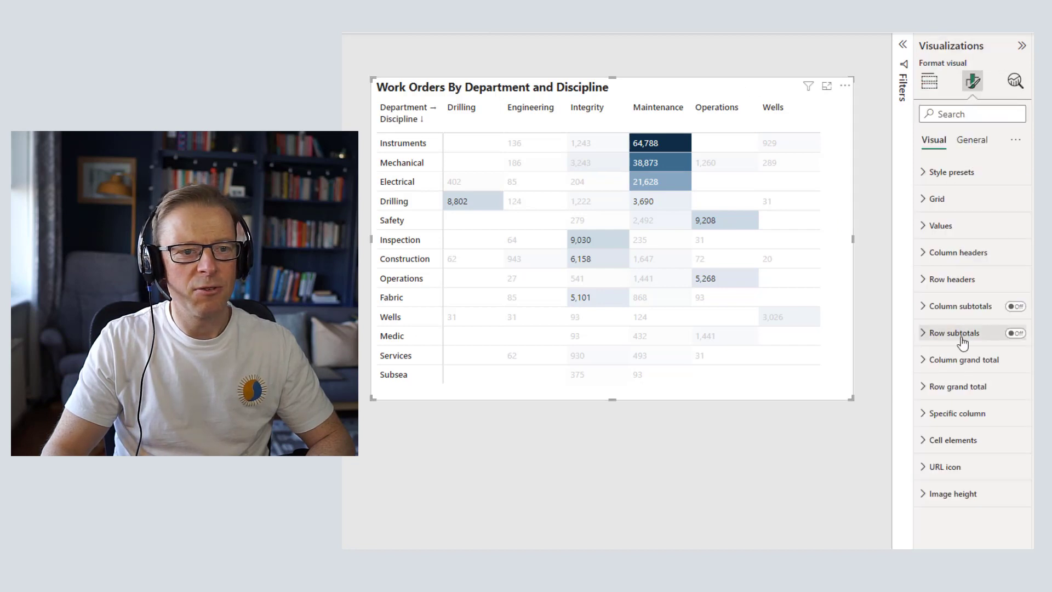
left_click(970, 141)
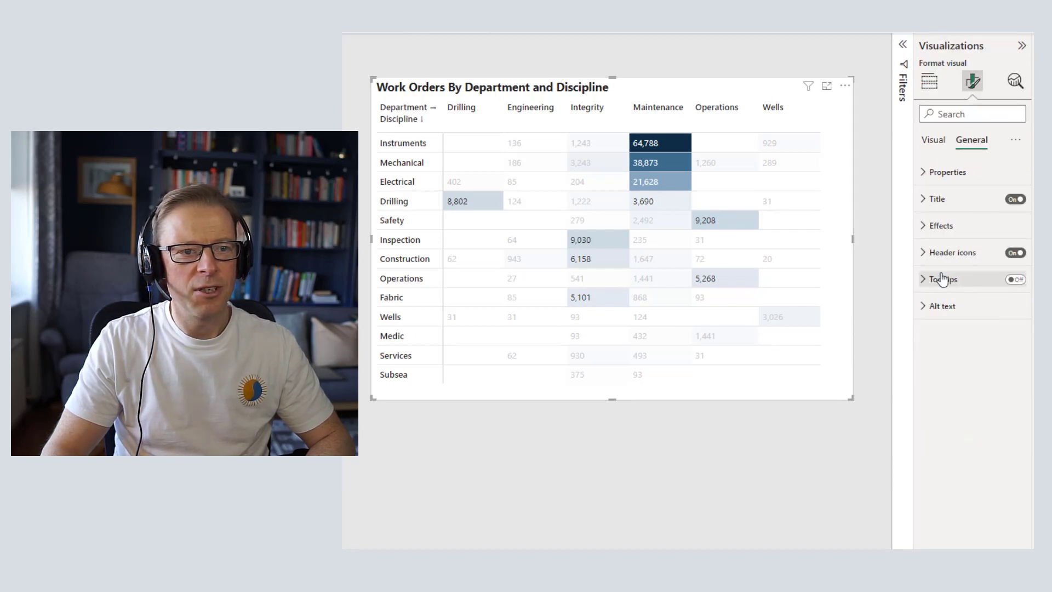
left_click(943, 225)
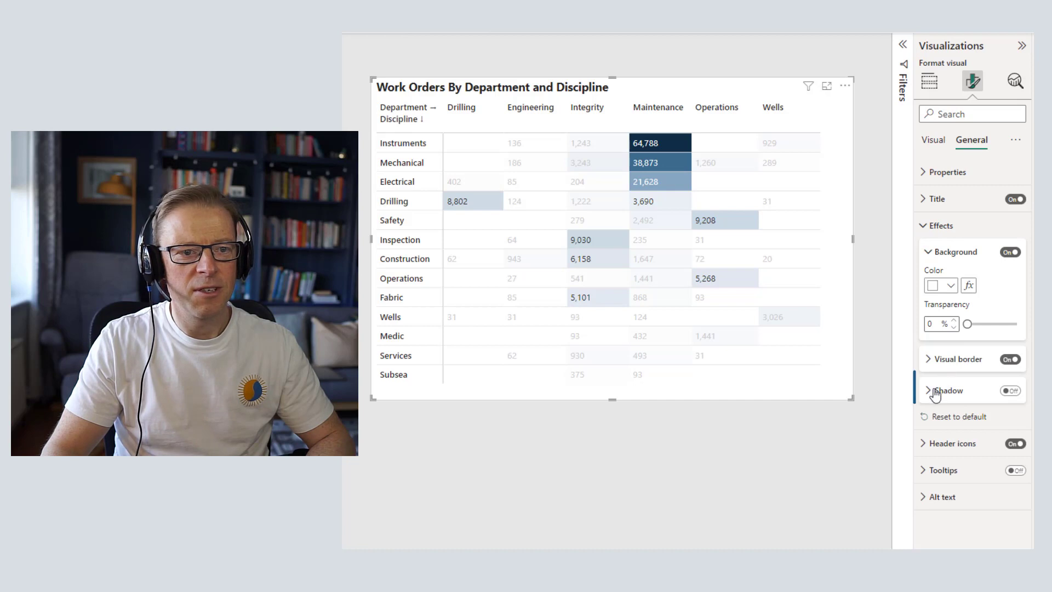
left_click(966, 399)
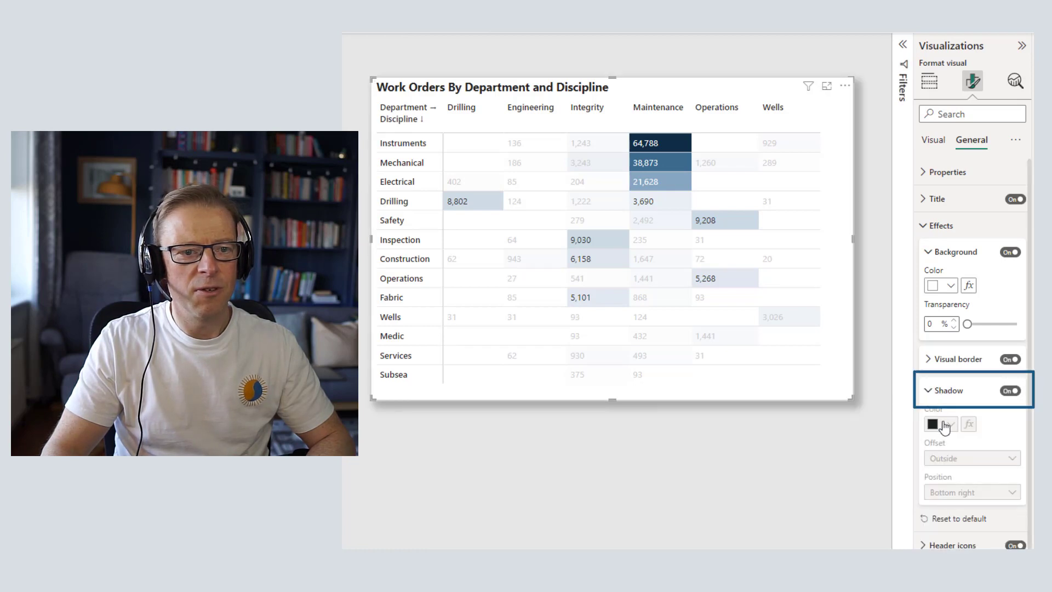
left_click(946, 425)
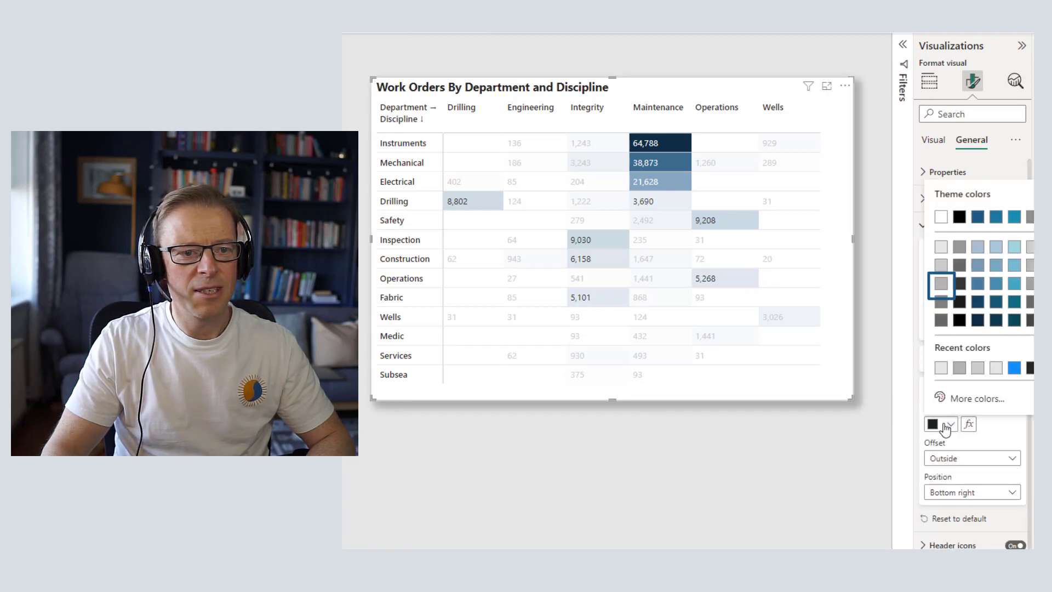
left_click(941, 285)
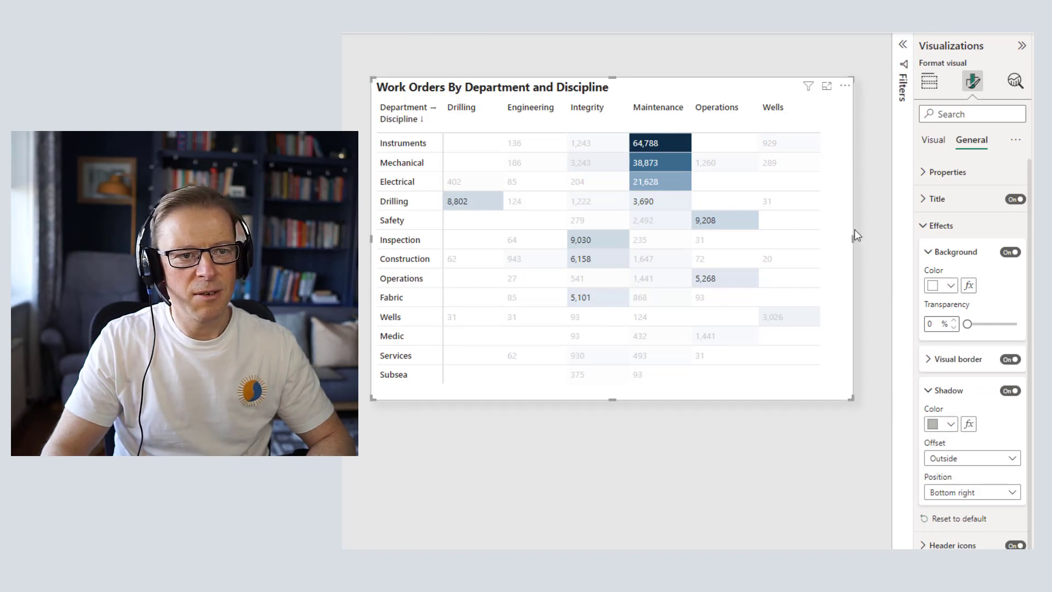
left_click(745, 481)
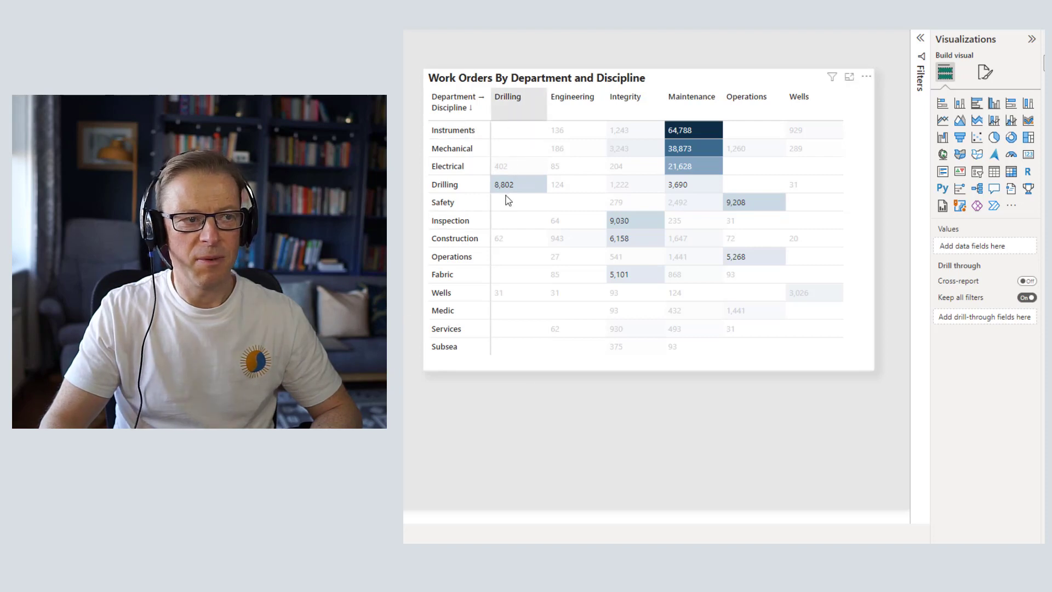
- Turn on column and row subtotals for the matrix and enlarge the visual until the Total column and row fit
left_click(863, 119)
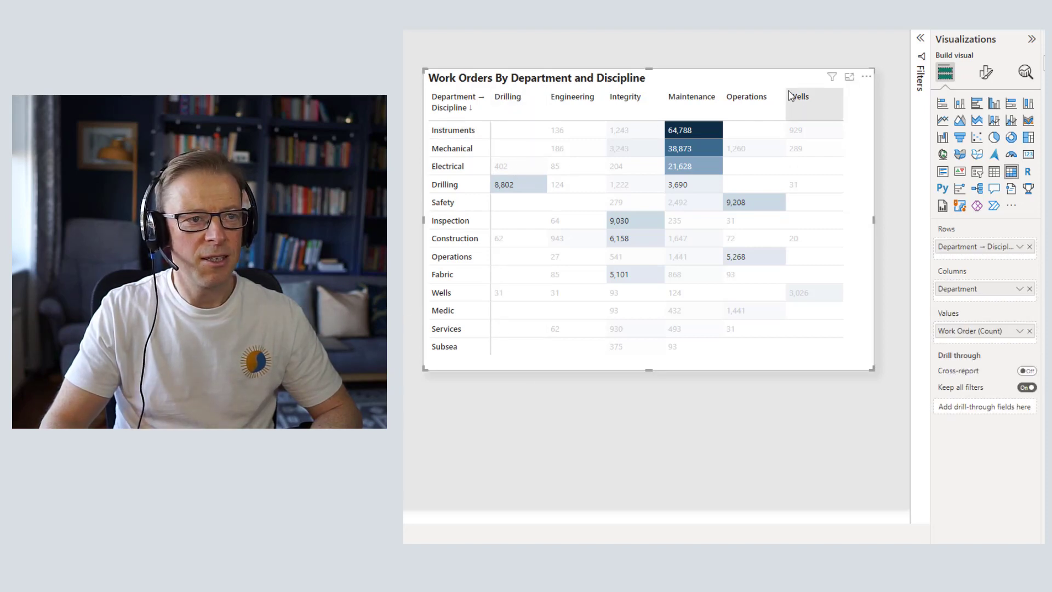
left_click_drag(781, 84, 728, 89)
left_click(986, 72)
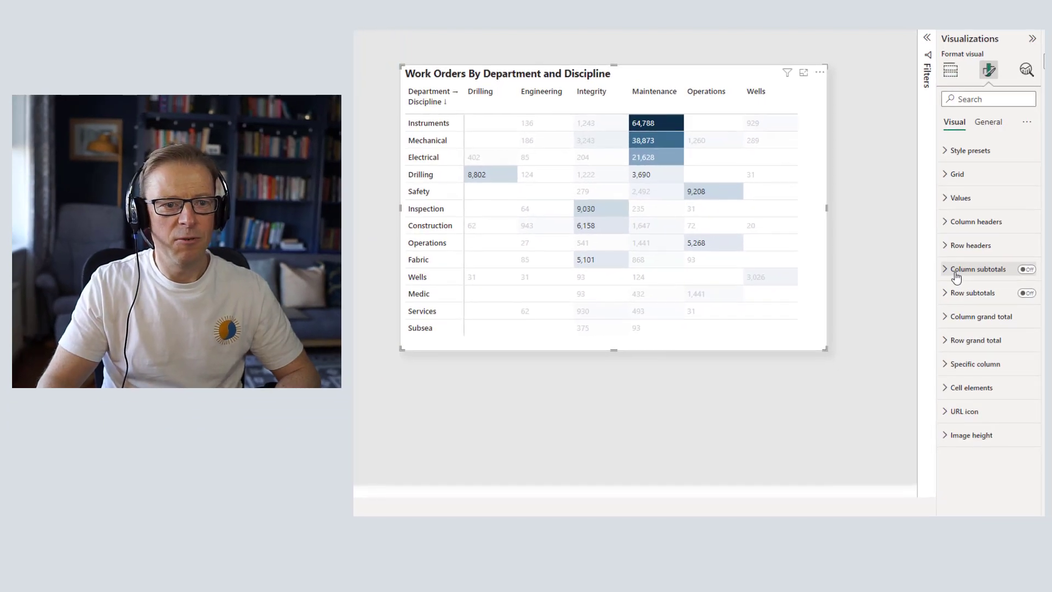
left_click(1024, 270)
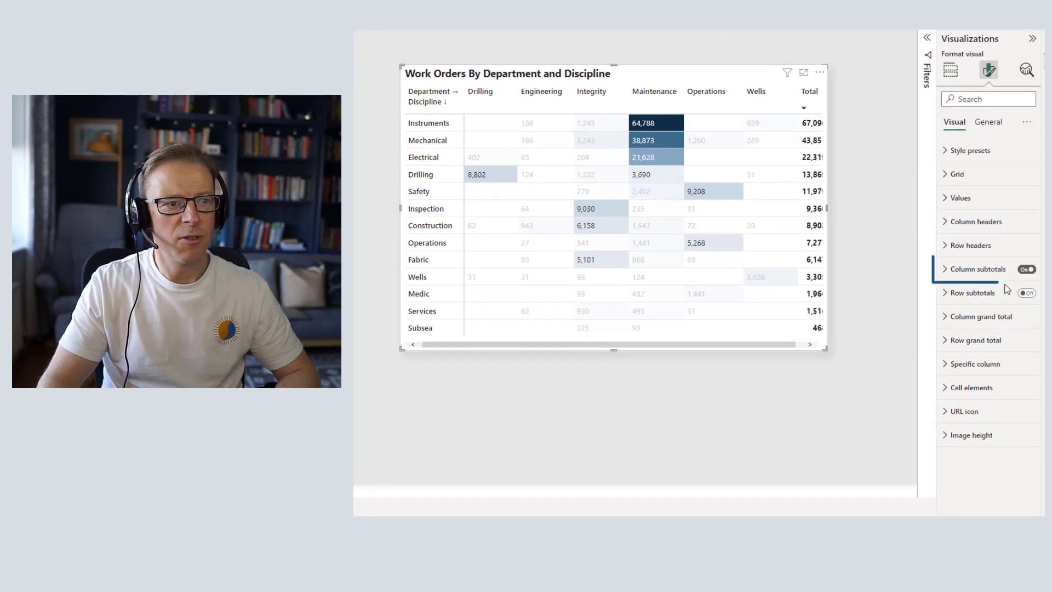
left_click(1027, 292)
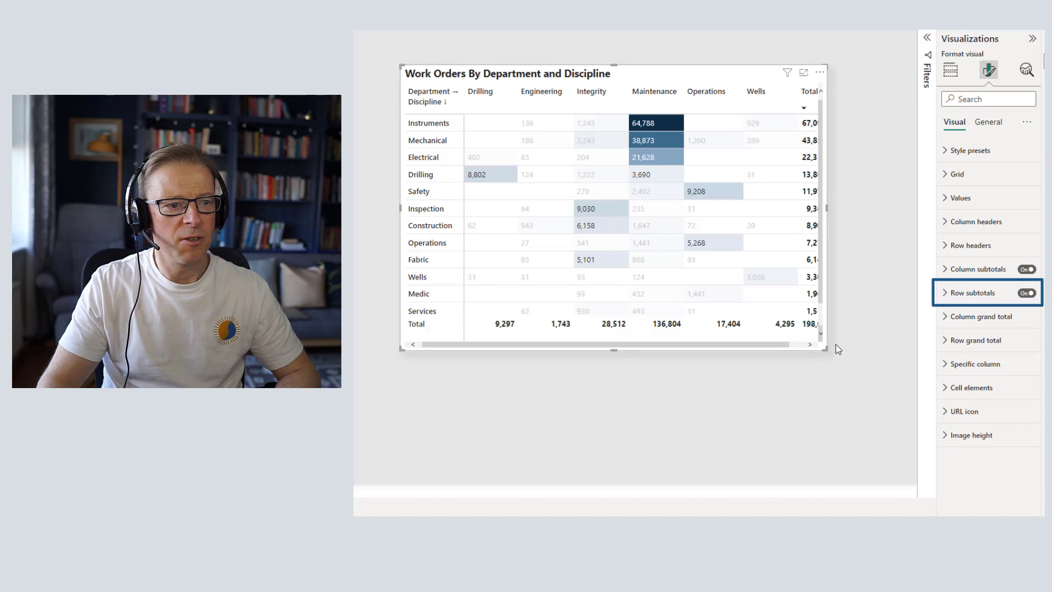
left_click_drag(827, 349, 876, 393)
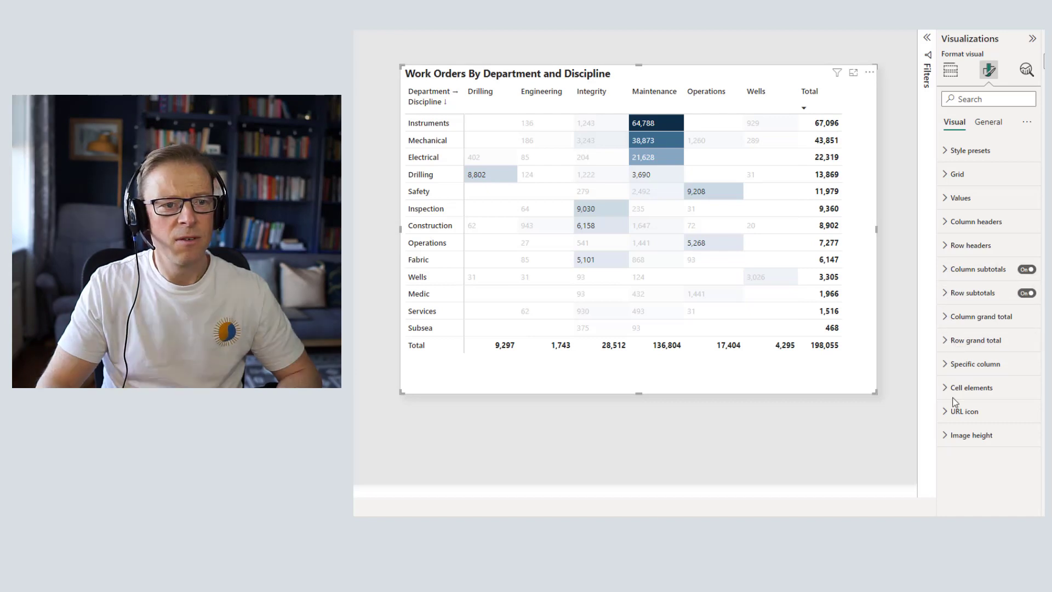
- Remove the bold formatting from the matrix's column subtotal values
left_click(943, 272)
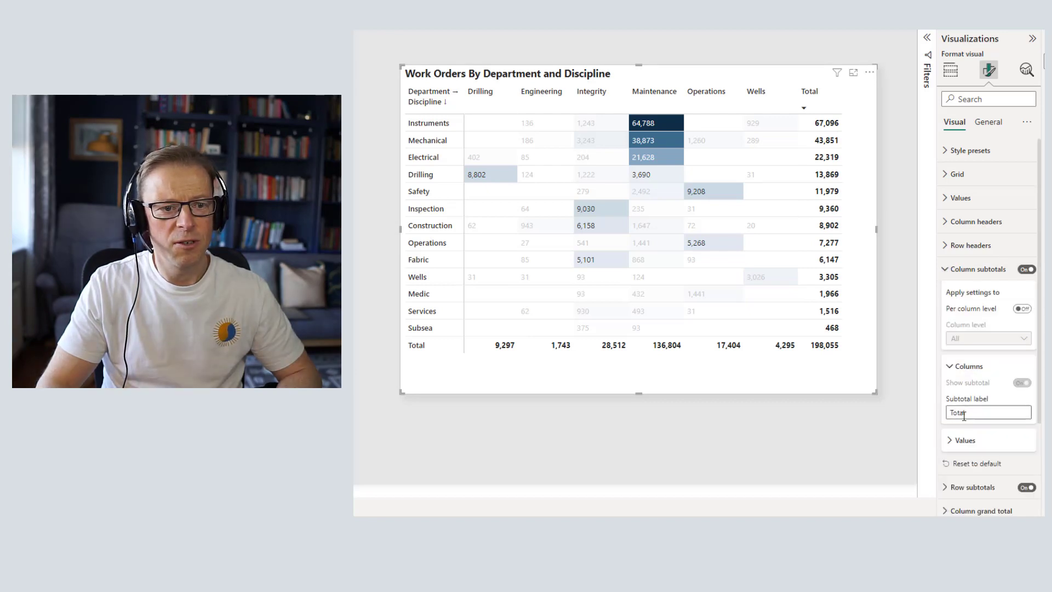
left_click(960, 442)
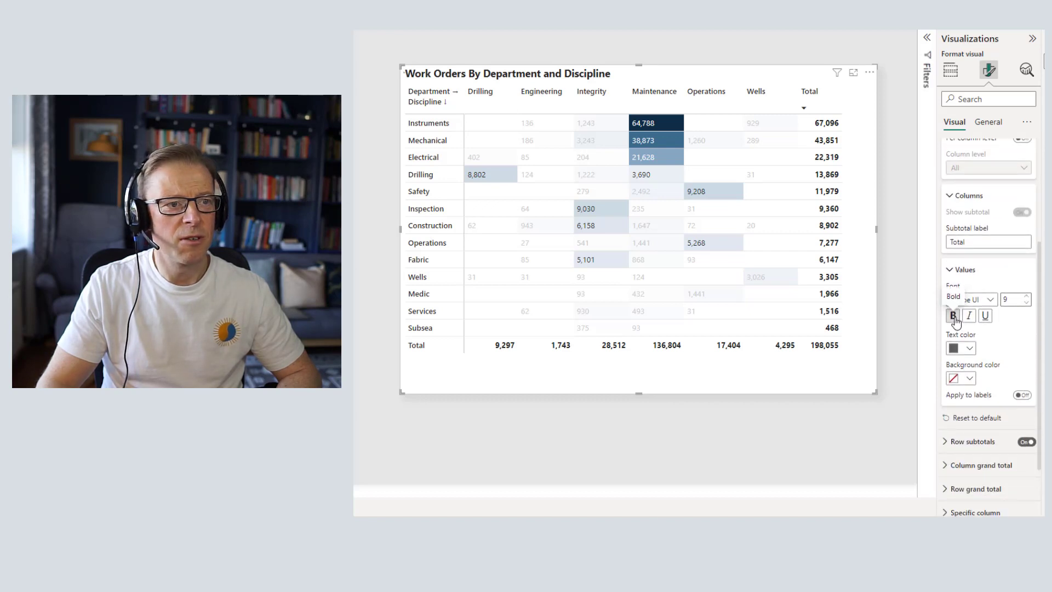
left_click(954, 316)
scroll(953, 274, "up", 2)
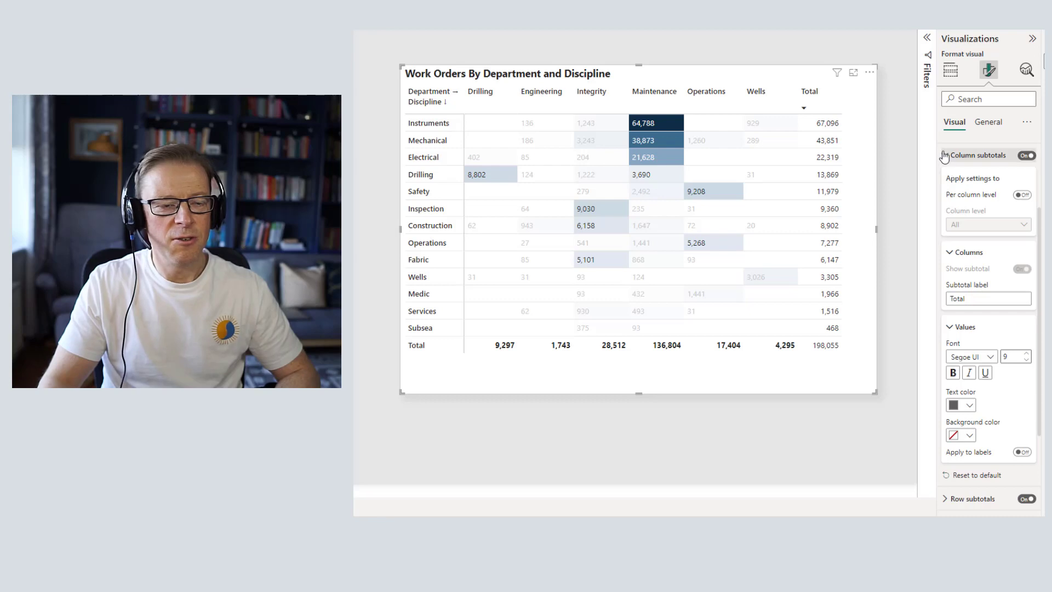
left_click(943, 157)
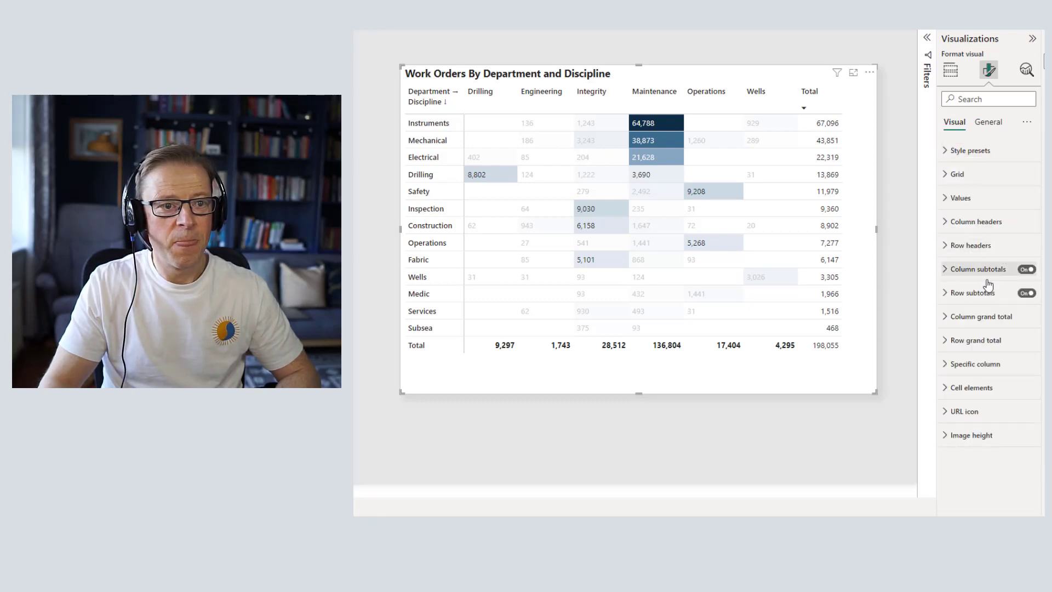
- Change the row subtotal values from bold to italic
left_click(952, 294)
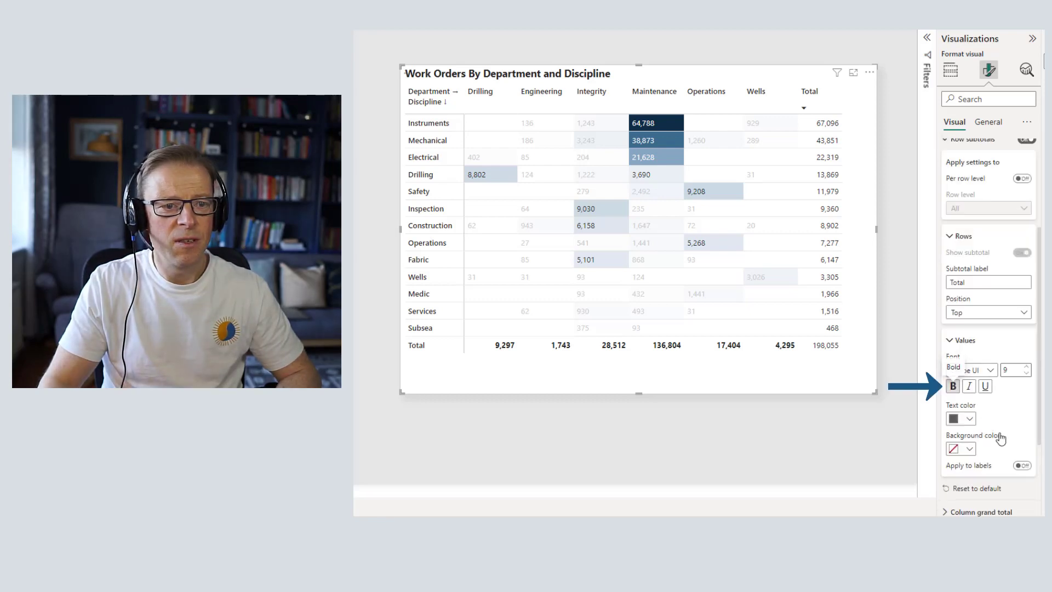
left_click(953, 386)
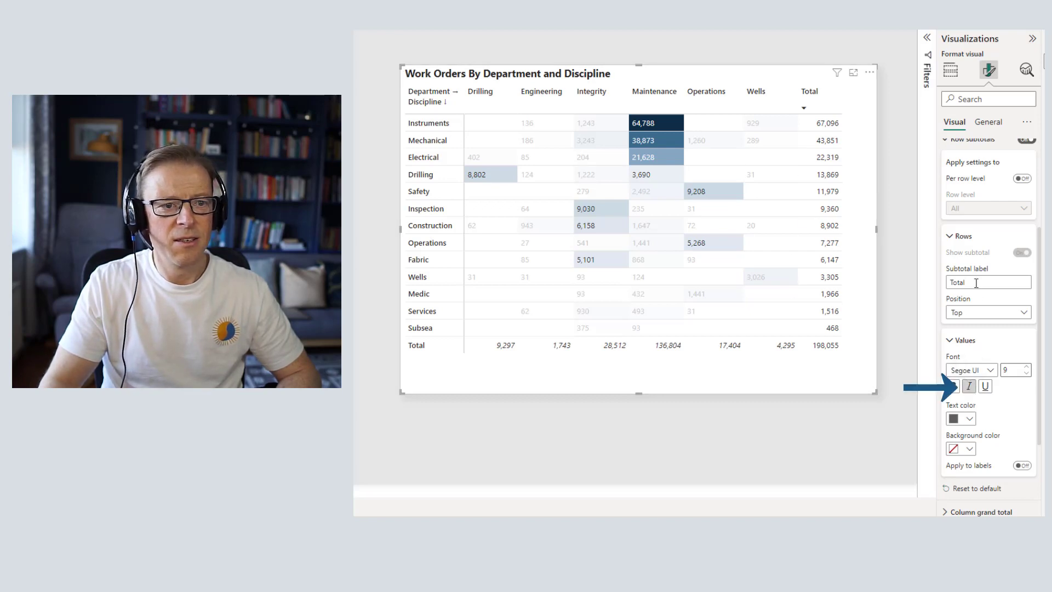
scroll(970, 248, "up", 3)
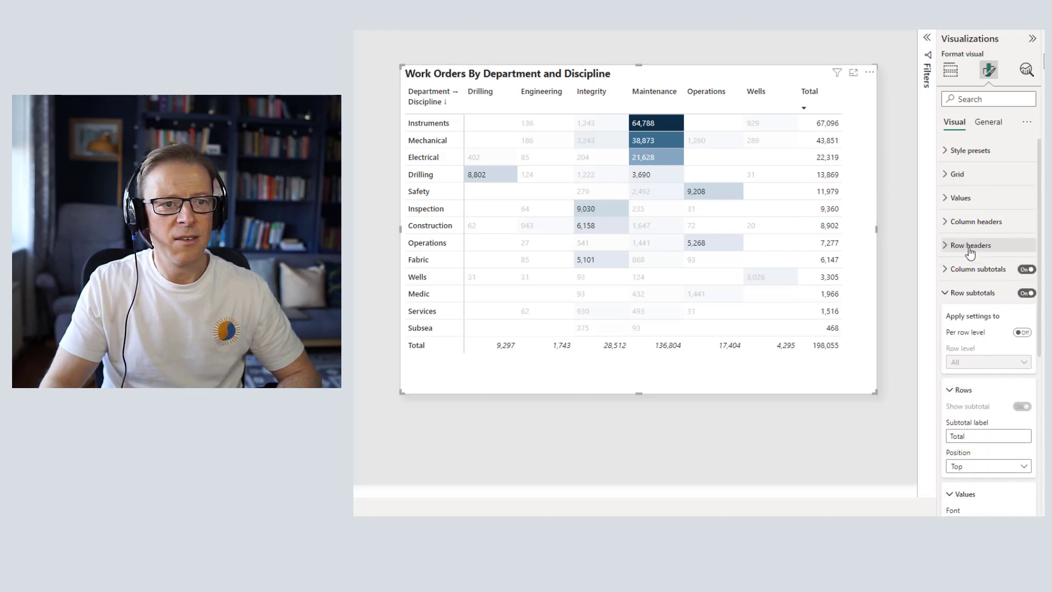
- Make the column subtotal values italic to match the row subtotals
left_click(943, 271)
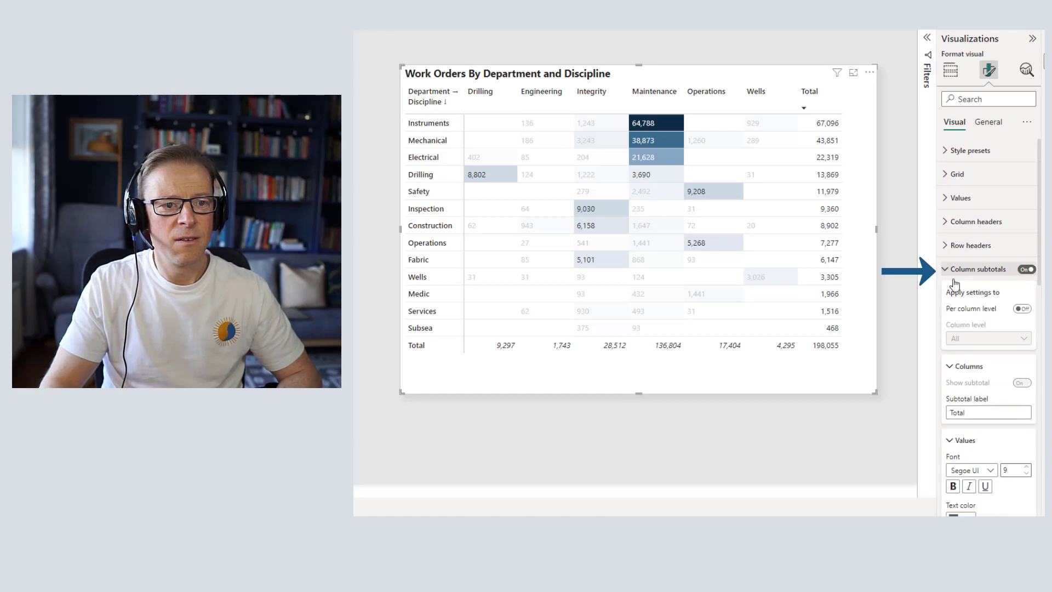
left_click(967, 487)
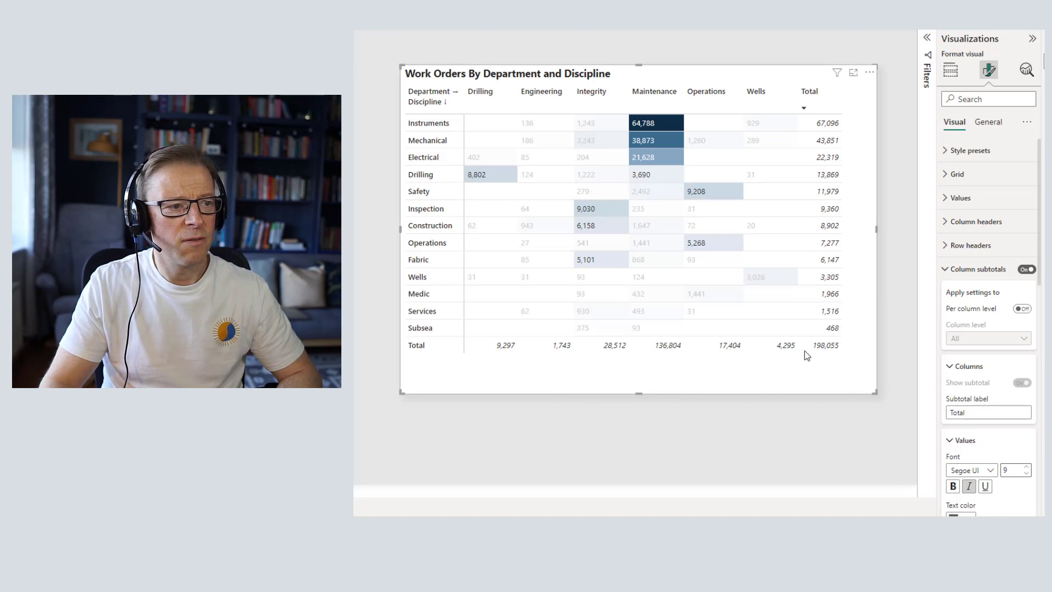
left_click(945, 269)
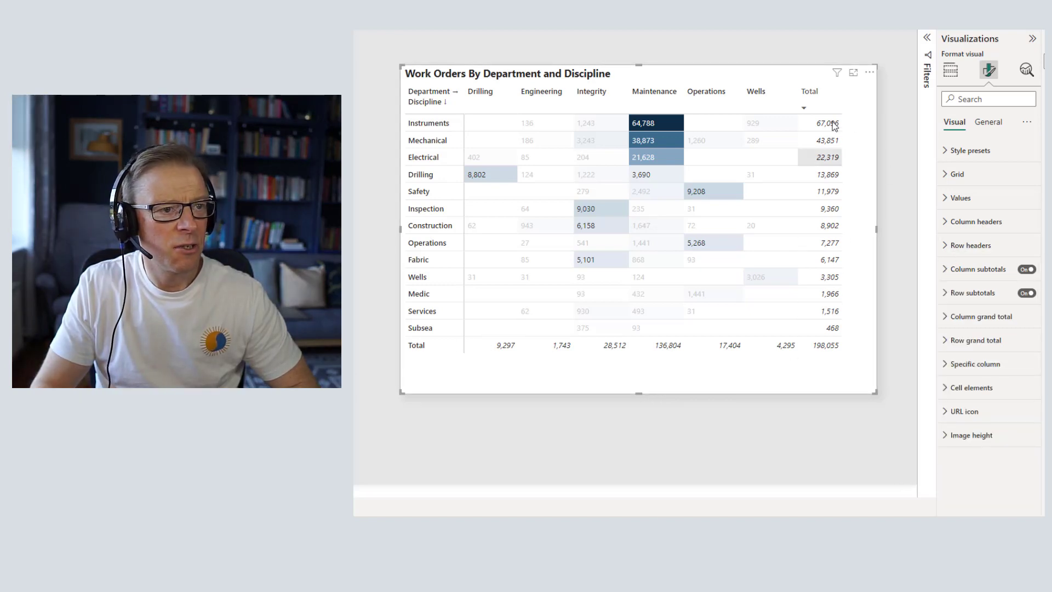
- Apply the column and row grand total formatting to their Total labels in the matrix
left_click(952, 341)
left_click(952, 341)
left_click(953, 317)
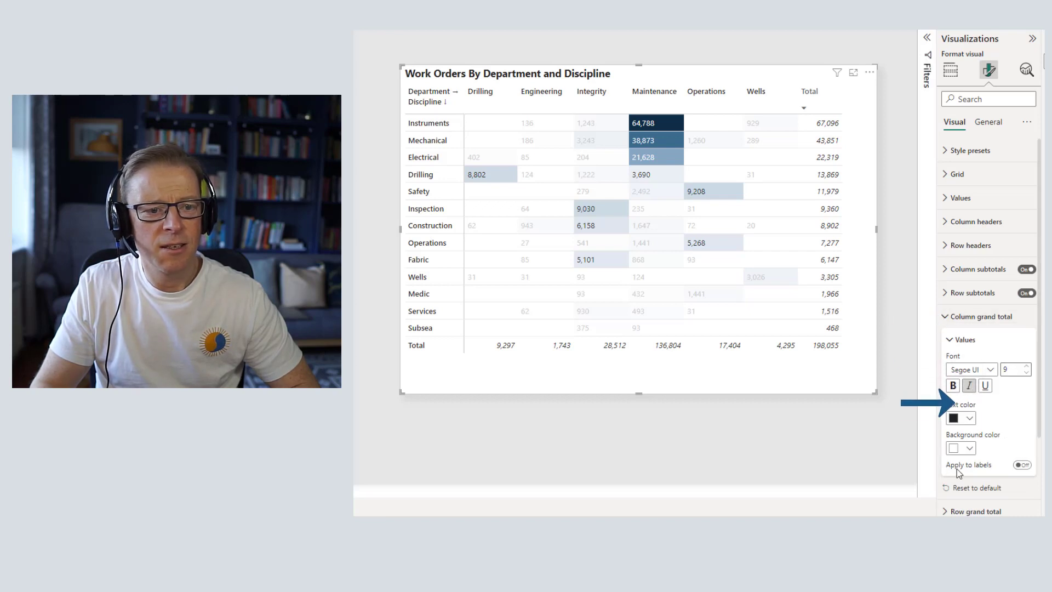
left_click(1023, 466)
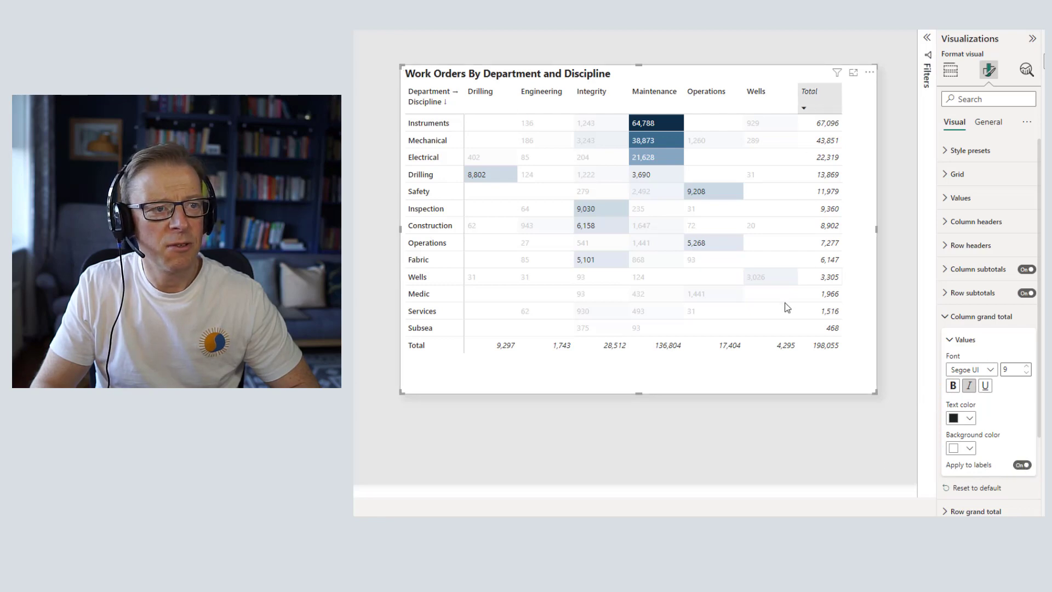
left_click(946, 316)
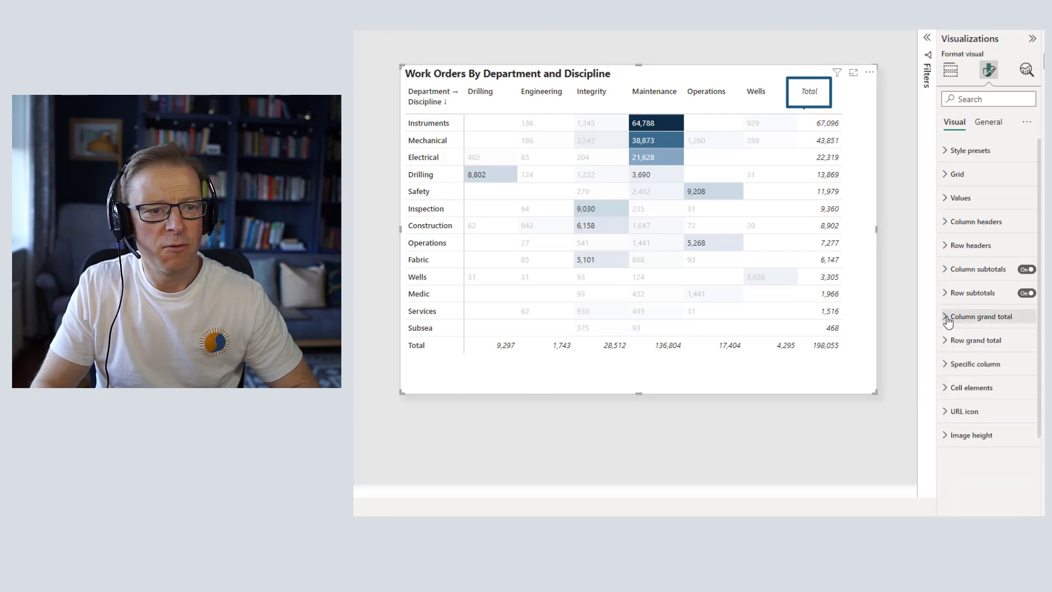
left_click(947, 341)
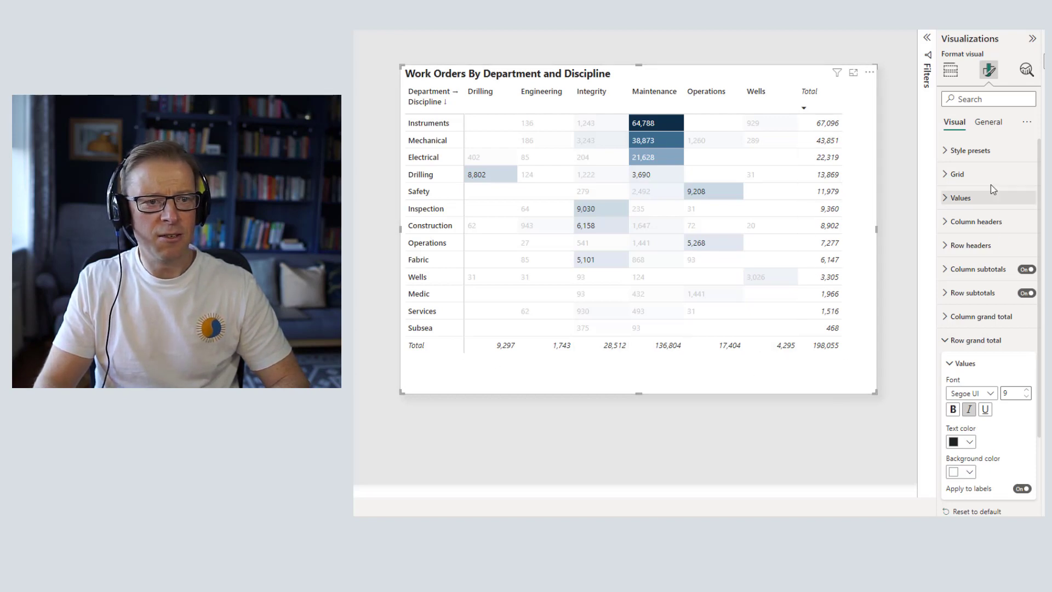
left_click(946, 341)
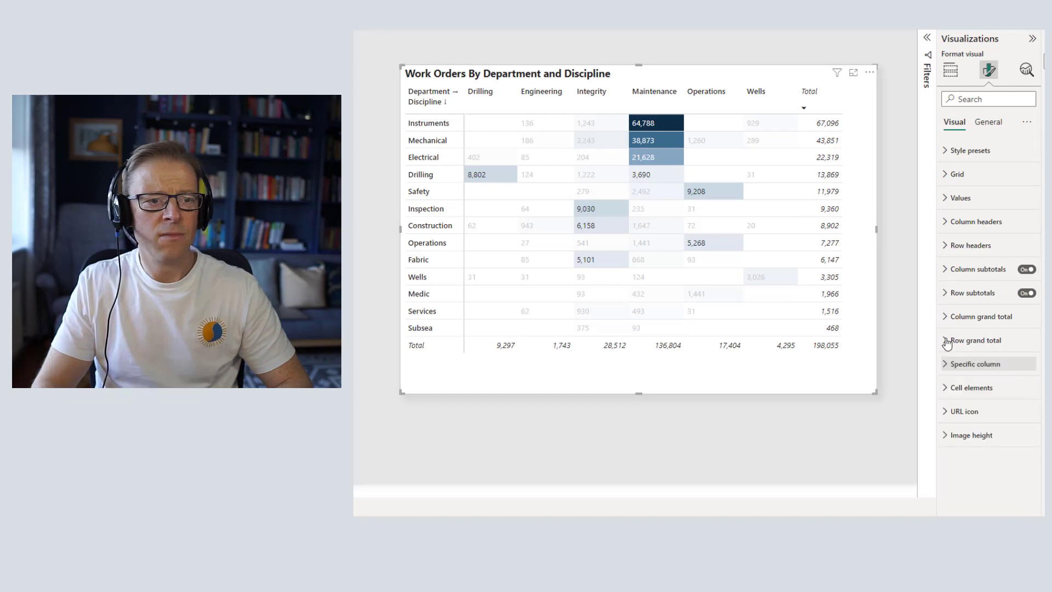
- Set the background color of the matrix's column grand total to a pale cream theme color
left_click(946, 317)
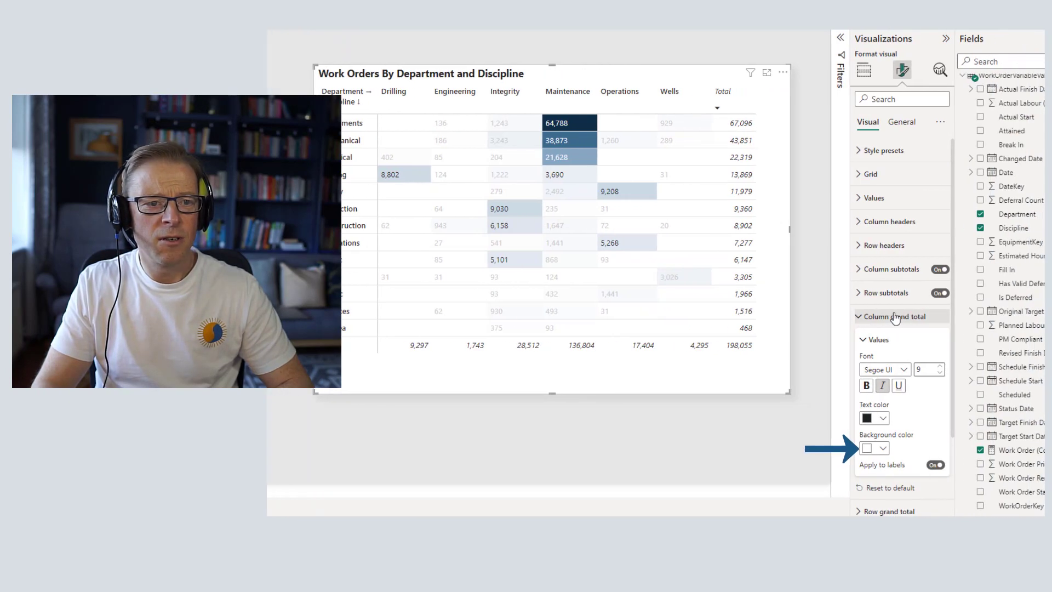
left_click(884, 449)
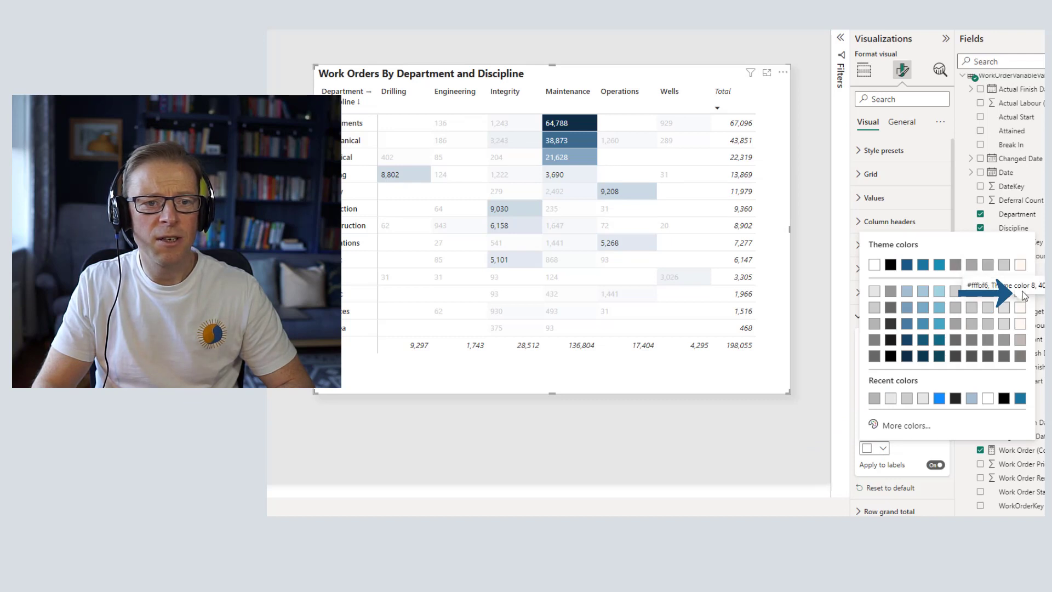
left_click(1021, 265)
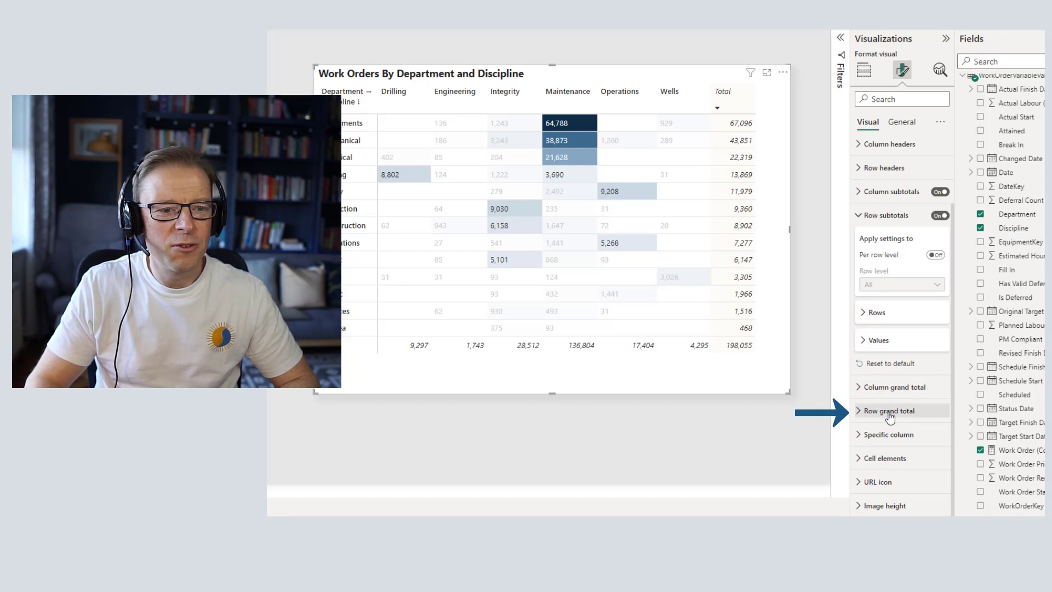
- Give the matrix's row grand total the same pale cream background and deselect the visual
left_click(889, 411)
scroll(892, 477, "down", 5)
left_click(885, 374)
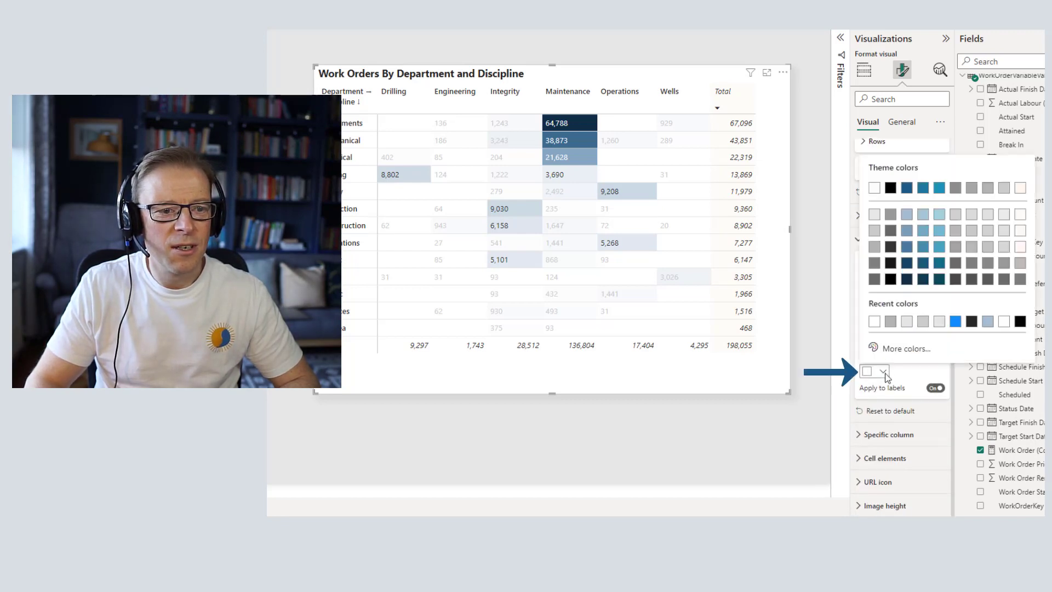
left_click(1024, 221)
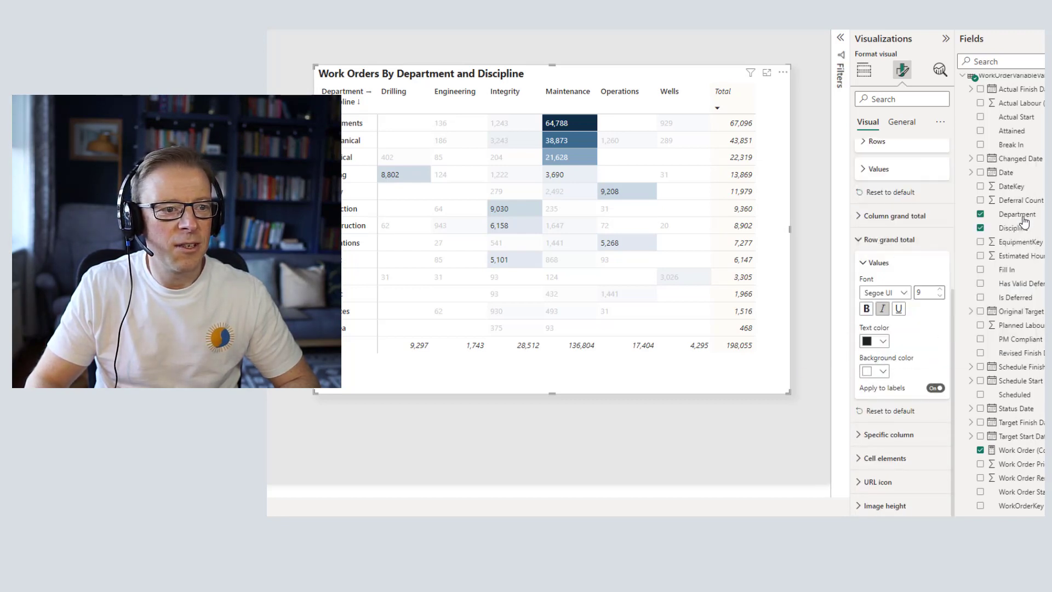
key("Escape")
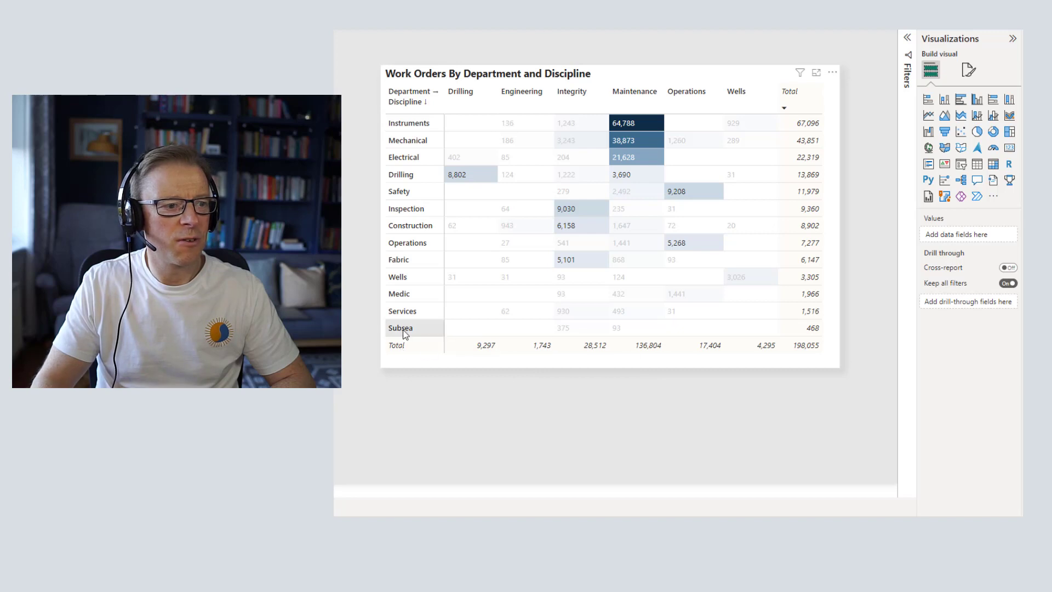
- Change the matrix's column subtotal label to "Total ↓"
left_click(769, 75)
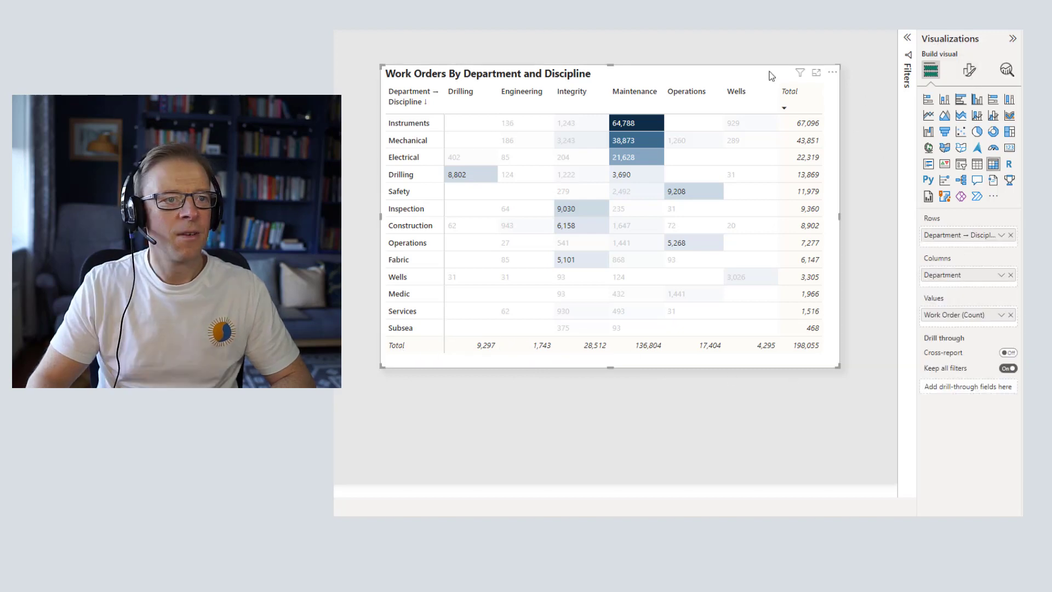
left_click(971, 73)
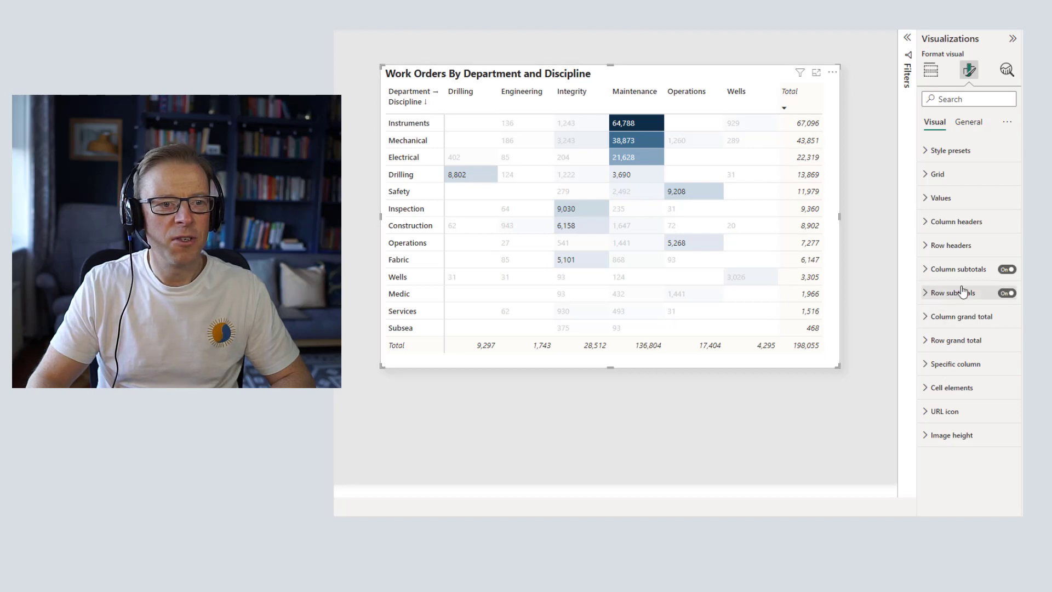
left_click(954, 269)
left_click(371, 353)
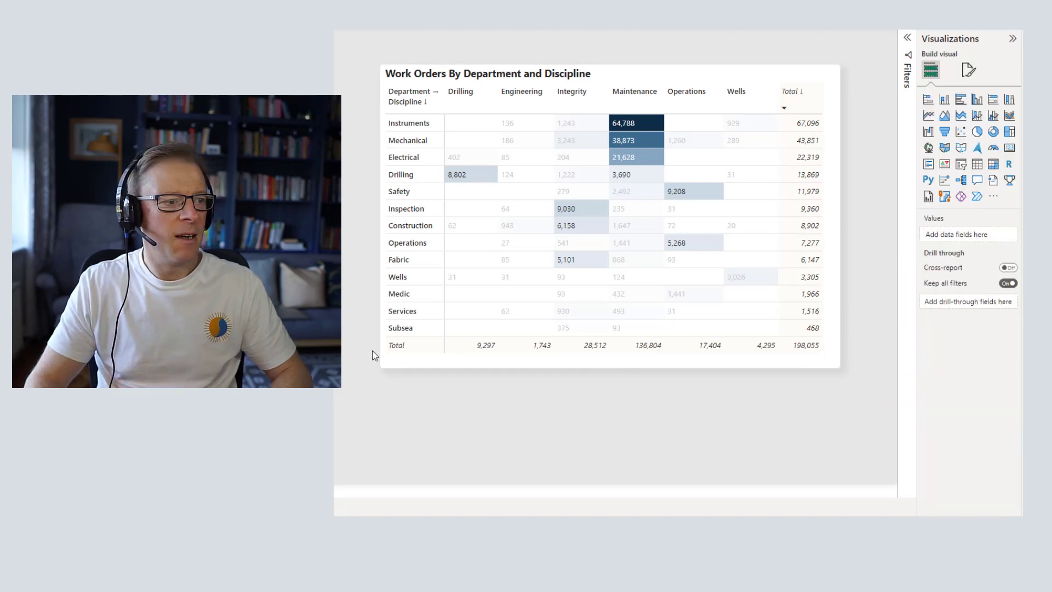
- Change the matrix's row subtotal label to "Total →" and deselect the visual
left_click(439, 359)
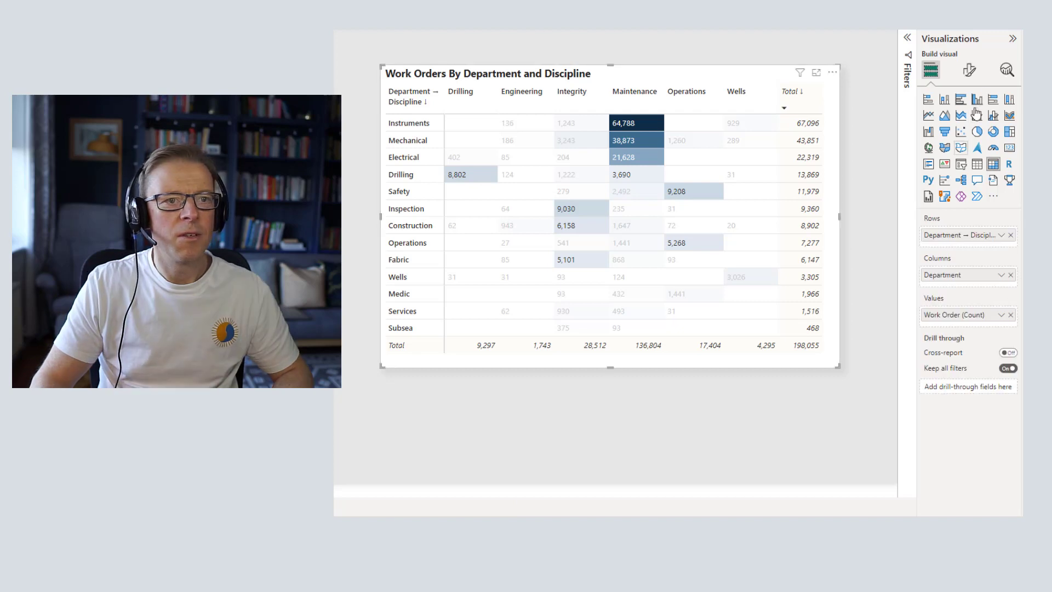
left_click(971, 73)
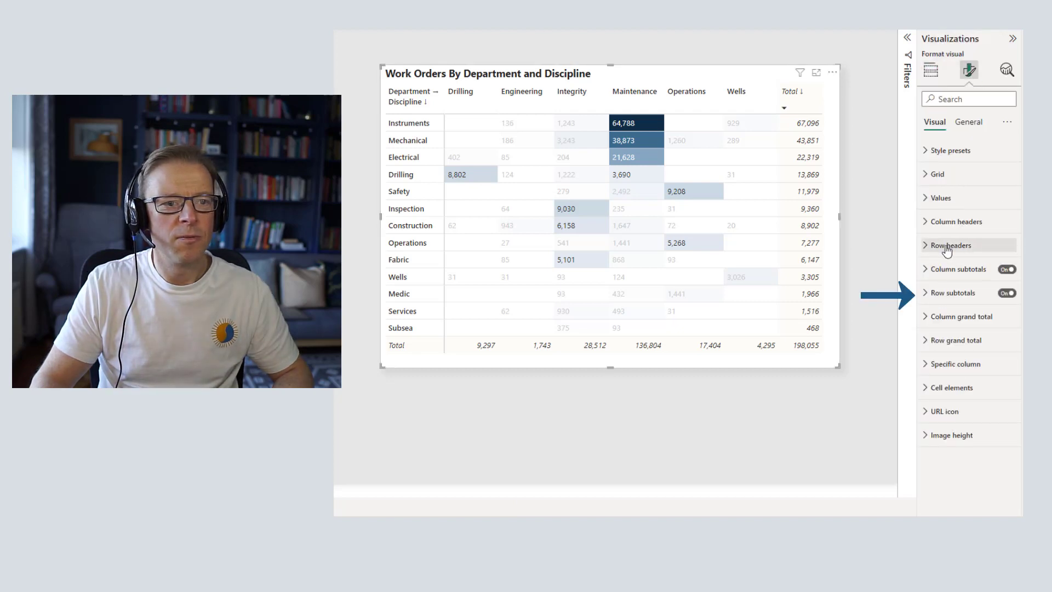
left_click(949, 296)
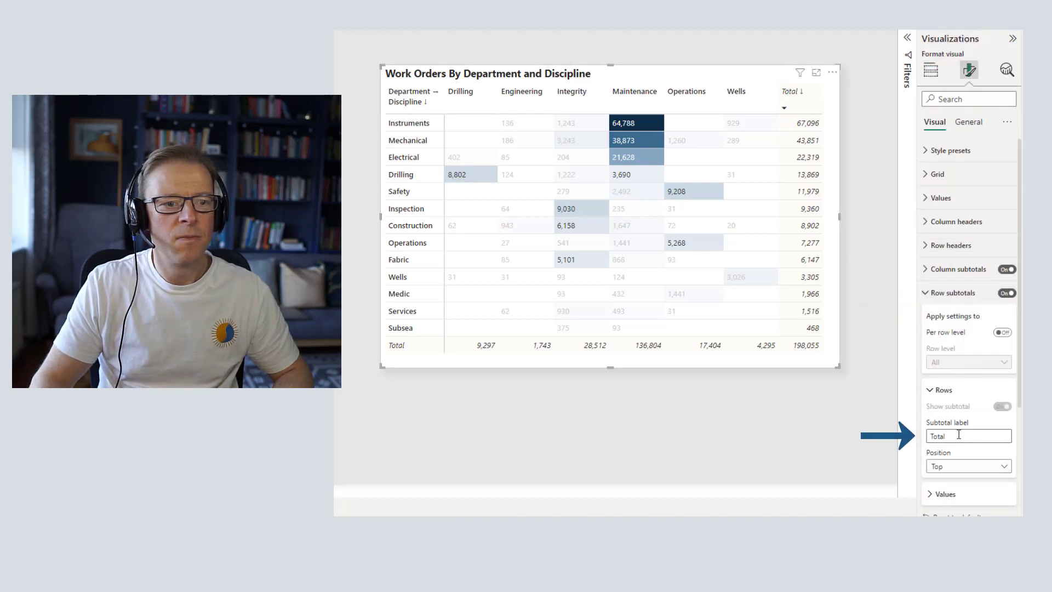
left_click(673, 449)
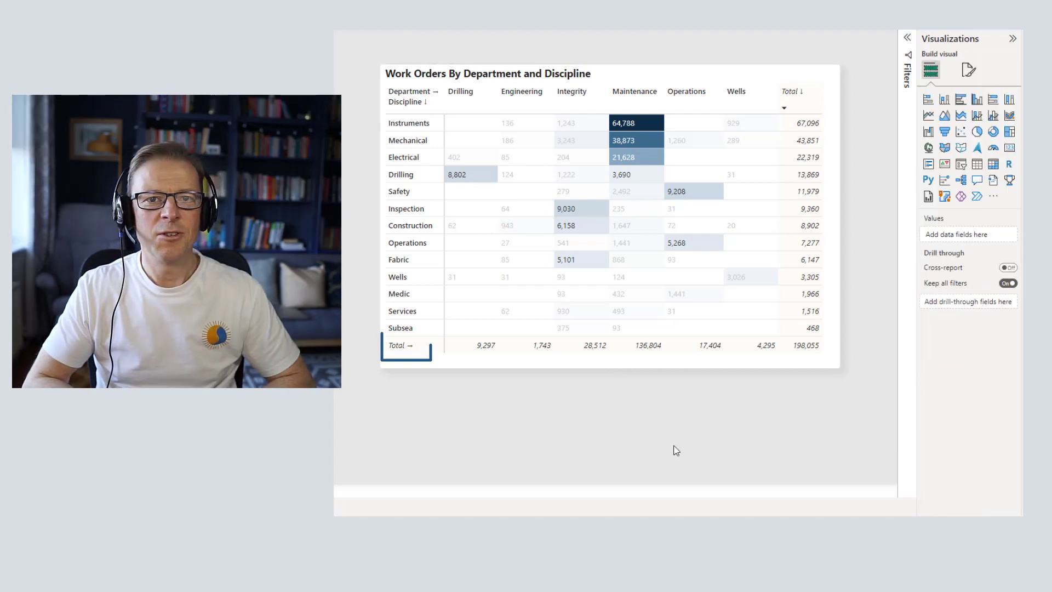